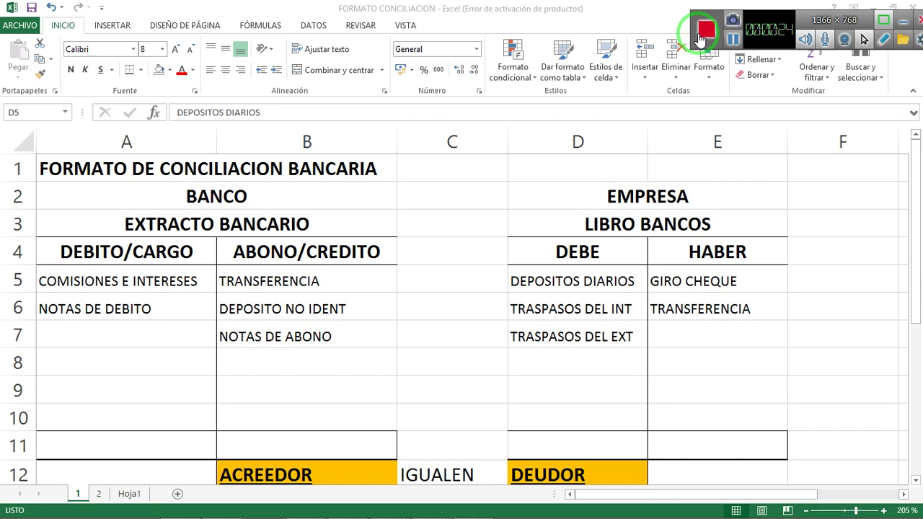
Step: Review the BANCO and EMPRESA headings and their DEBITO/CARGO, ABONO/CREDITO, DEBE and HABER columns in the reconciliation format
{"action": "left_click", "coordinate": [184, 196]}
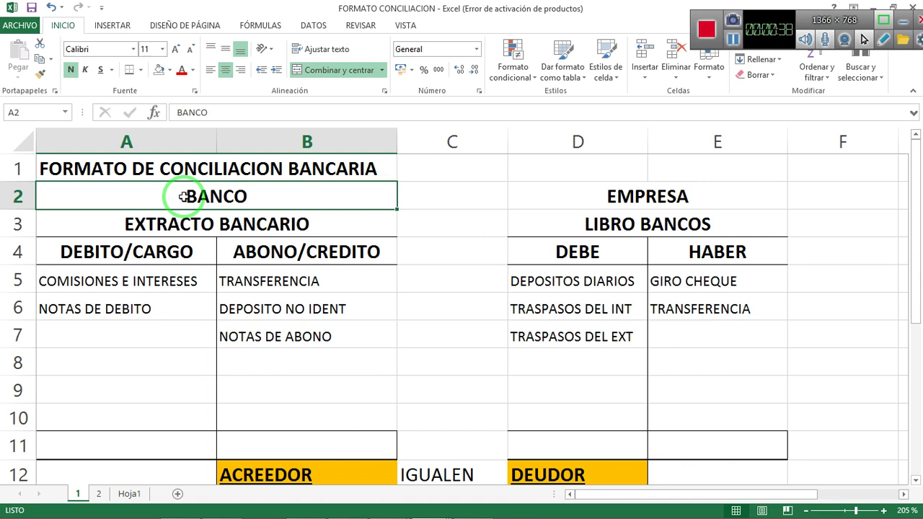
{"action": "key", "text": "Down"}
{"action": "key", "text": "Down"}
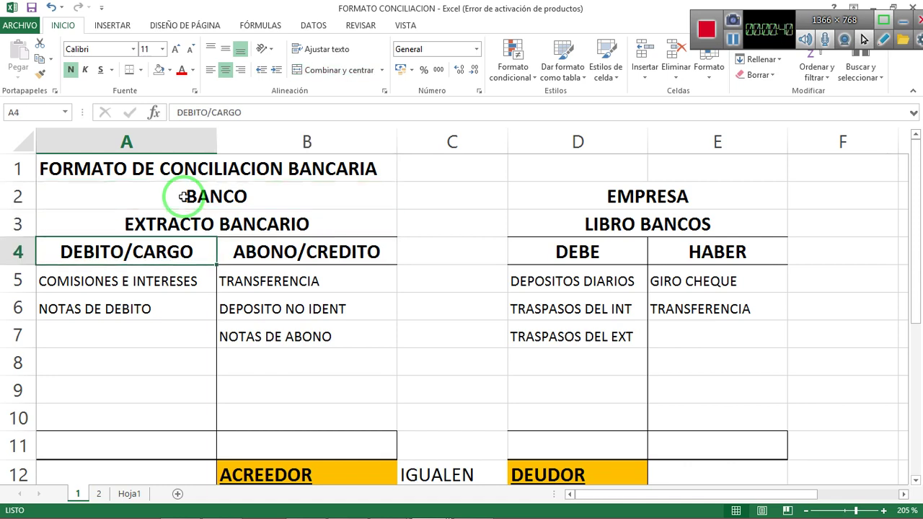
{"action": "key", "text": "Right"}
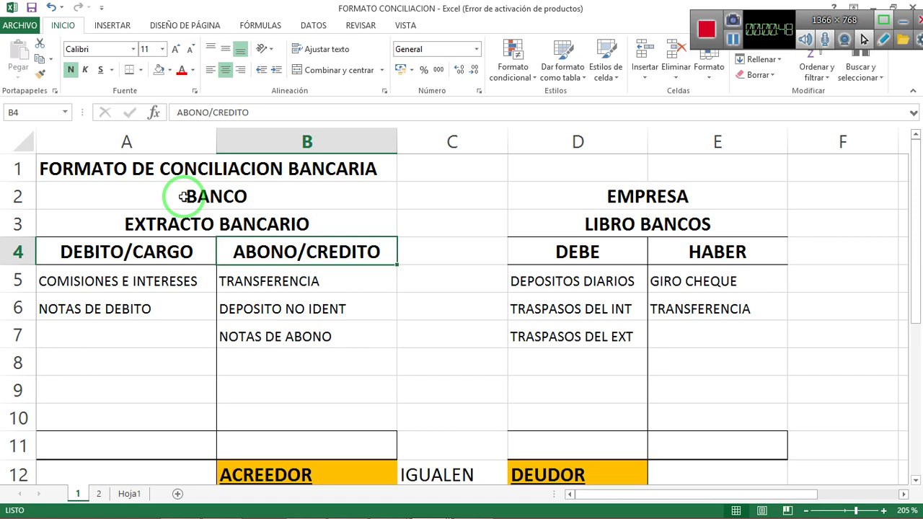
{"action": "key", "text": "Right"}
{"action": "key", "text": "Right"}
{"action": "key", "text": "Up"}
{"action": "key", "text": "Right"}
{"action": "key", "text": "Up"}
{"action": "key", "text": "Left"}
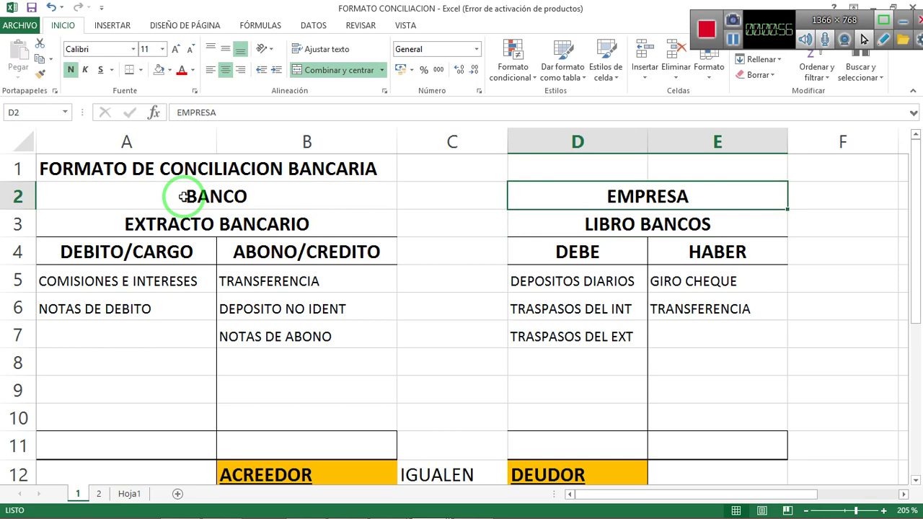
{"action": "key", "text": "Down"}
{"action": "key", "text": "Down"}
{"action": "key", "text": "Left"}
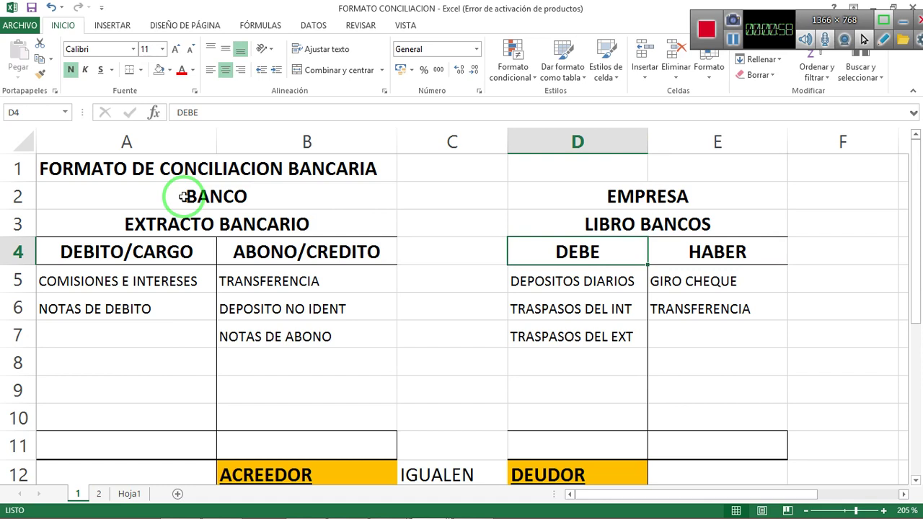
{"action": "key", "text": "Right"}
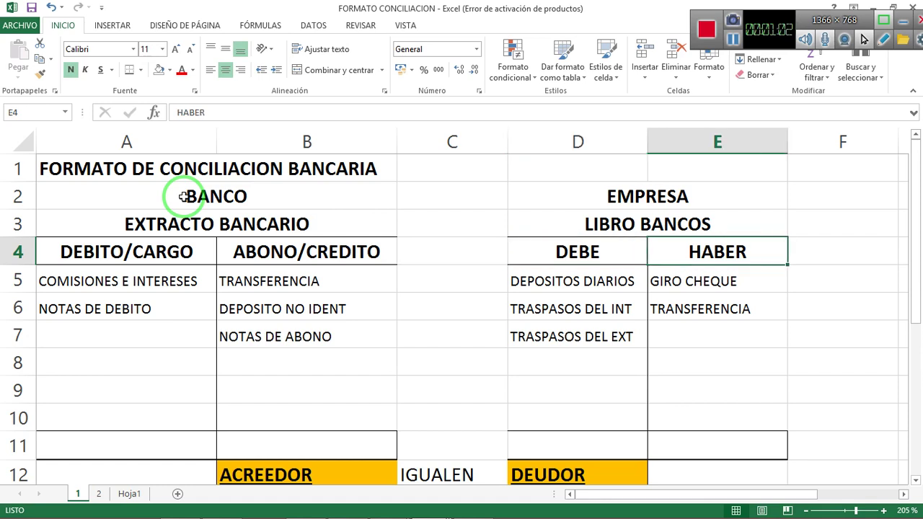
{"action": "key", "text": "Left"}
{"action": "key", "text": "Left"}
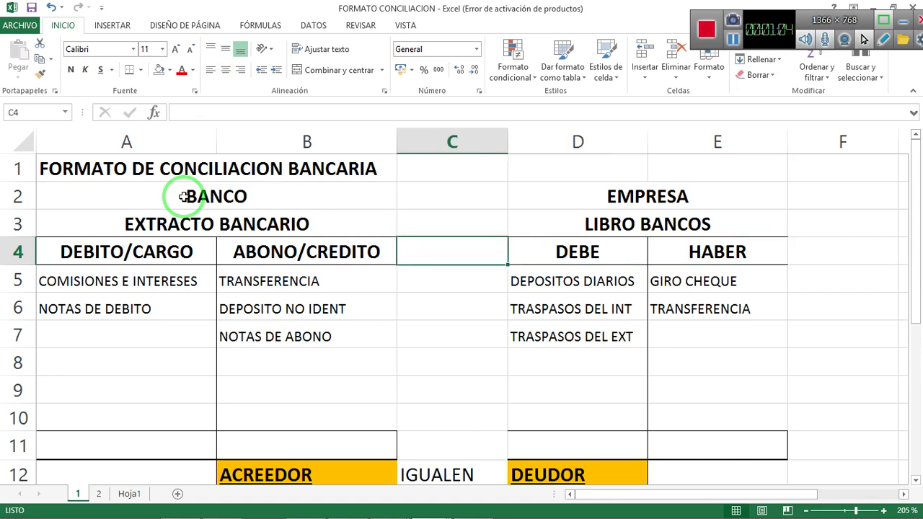
{"action": "key", "text": "Down"}
{"action": "key", "text": "Down"}
{"action": "key", "text": "Down"}
{"action": "key", "text": "Down"}
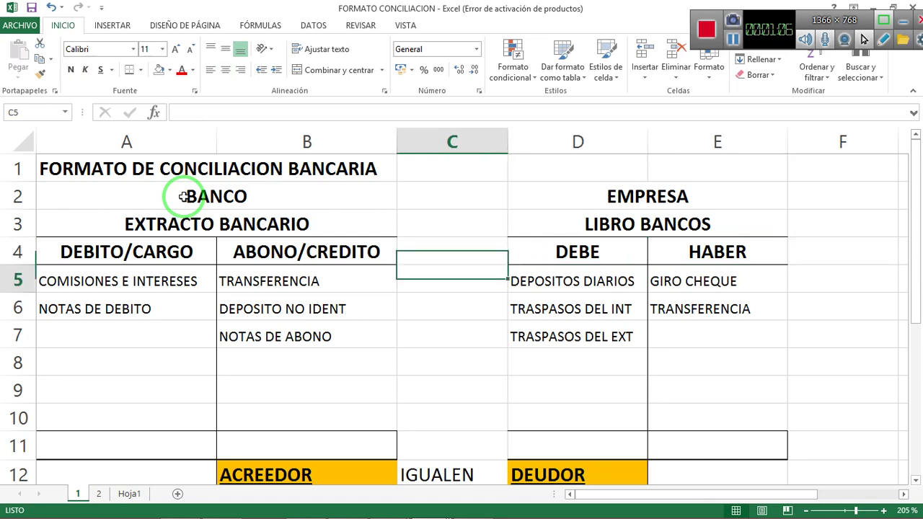
{"action": "key", "text": "Left"}
{"action": "key", "text": "Left"}
{"action": "key", "text": "Up"}
{"action": "key", "text": "Up"}
{"action": "key", "text": "Up"}
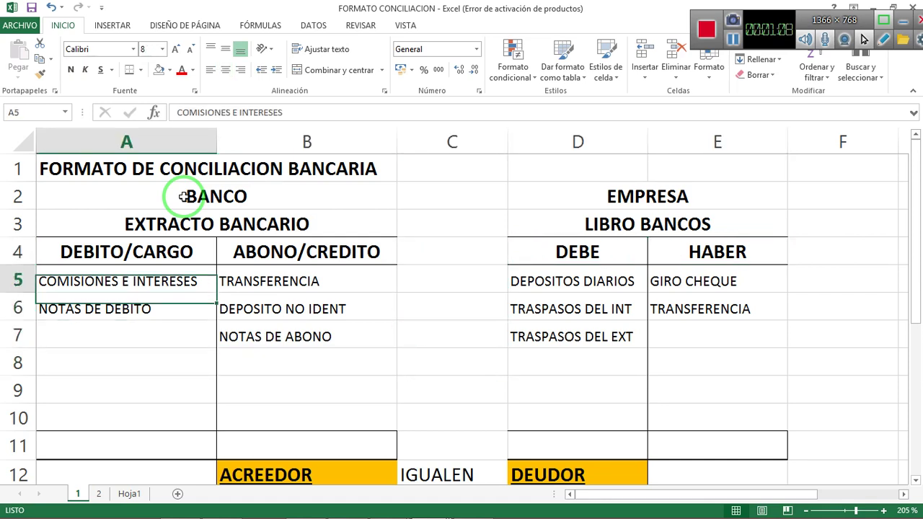
{"action": "key", "text": "Up"}
{"action": "key", "text": "Up"}
{"action": "key", "text": "Right"}
{"action": "key", "text": "Down"}
{"action": "key", "text": "Left"}
{"action": "key", "text": "Left"}
Step: Examine the ACREEDOR and DEUDOR balance cells in row 12 and the IGUALEN cell between them
{"action": "key", "text": "Down"}
{"action": "key", "text": "Down"}
{"action": "key", "text": "Down"}
{"action": "key", "text": "Down"}
{"action": "key", "text": "Down"}
{"action": "key", "text": "Down"}
{"action": "key", "text": "Down"}
{"action": "key", "text": "Down"}
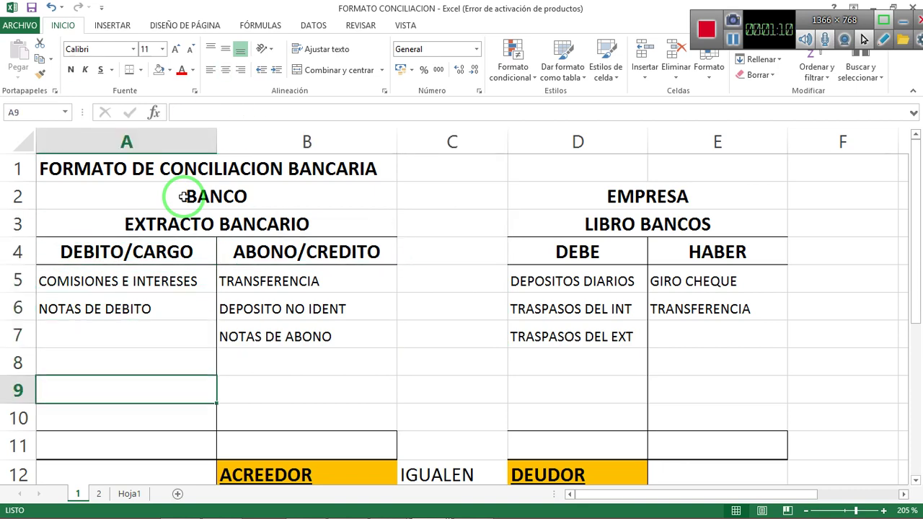
{"action": "key", "text": "Right"}
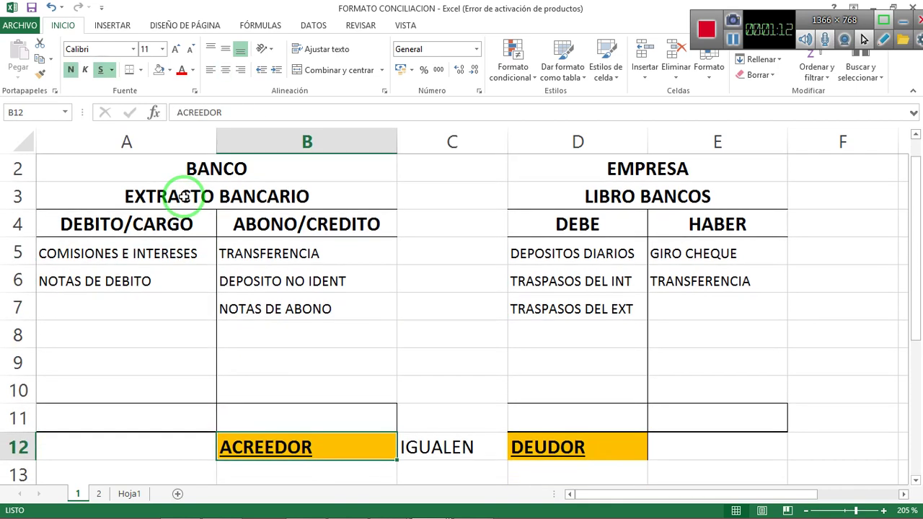
{"action": "key", "text": "Right"}
{"action": "key", "text": "Up"}
{"action": "key", "text": "Up"}
{"action": "key", "text": "Up"}
{"action": "key", "text": "Up"}
{"action": "key", "text": "Right"}
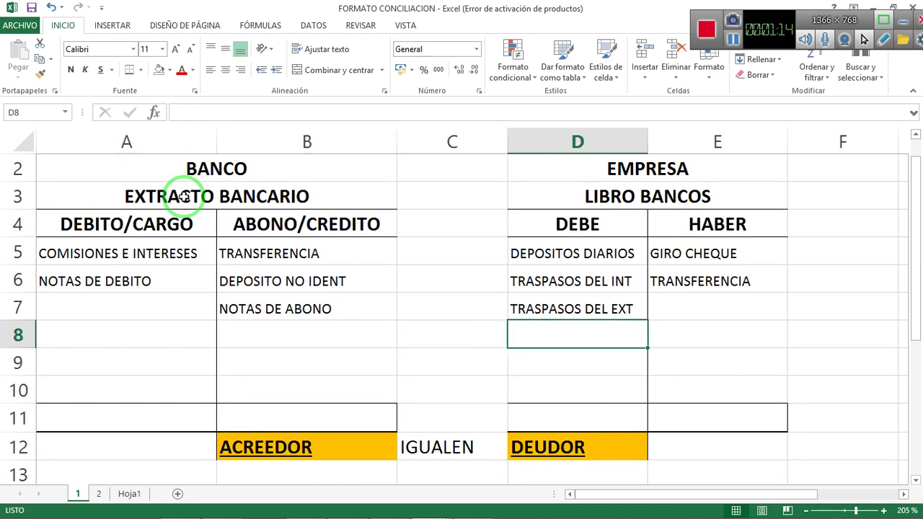
{"action": "key", "text": "Right"}
{"action": "key", "text": "Down"}
{"action": "key", "text": "Down"}
{"action": "key", "text": "Down"}
{"action": "key", "text": "Down"}
{"action": "key", "text": "Left"}
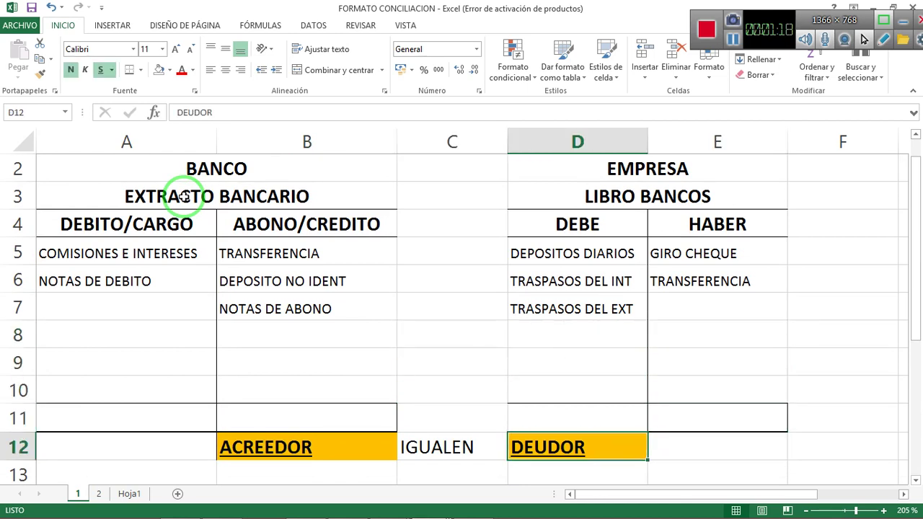
{"action": "key", "text": "Left"}
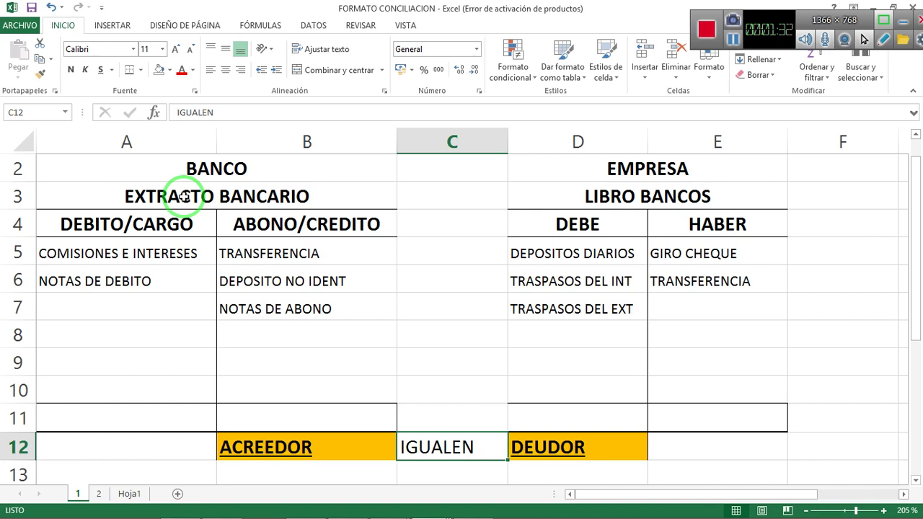
Step: Go through the bank statement entries listed under DEBITO/CARGO and ABONO/CREDITO, from row 5 to row 7
{"action": "key", "text": "Up"}
{"action": "key", "text": "Up"}
{"action": "key", "text": "Up"}
{"action": "key", "text": "Up"}
{"action": "key", "text": "Up"}
{"action": "key", "text": "Up"}
{"action": "key", "text": "Up"}
{"action": "key", "text": "Up"}
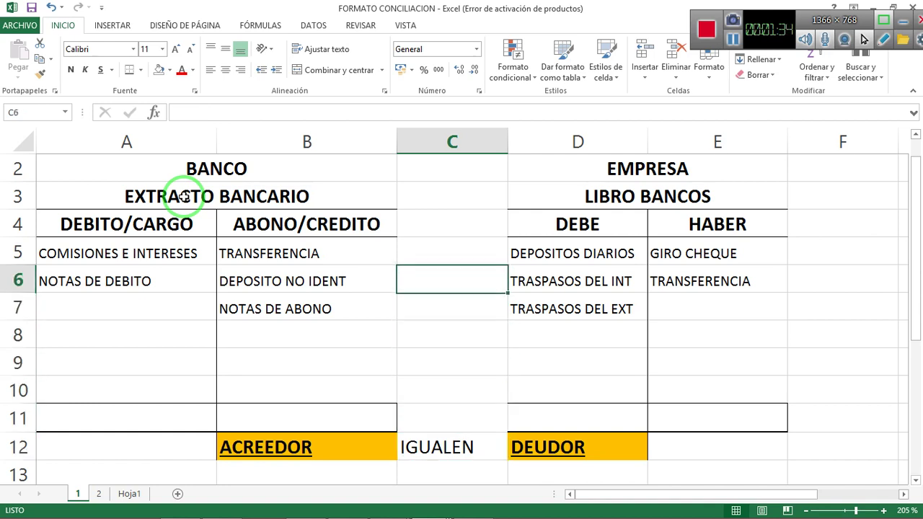
{"action": "key", "text": "Left"}
{"action": "key", "text": "Left"}
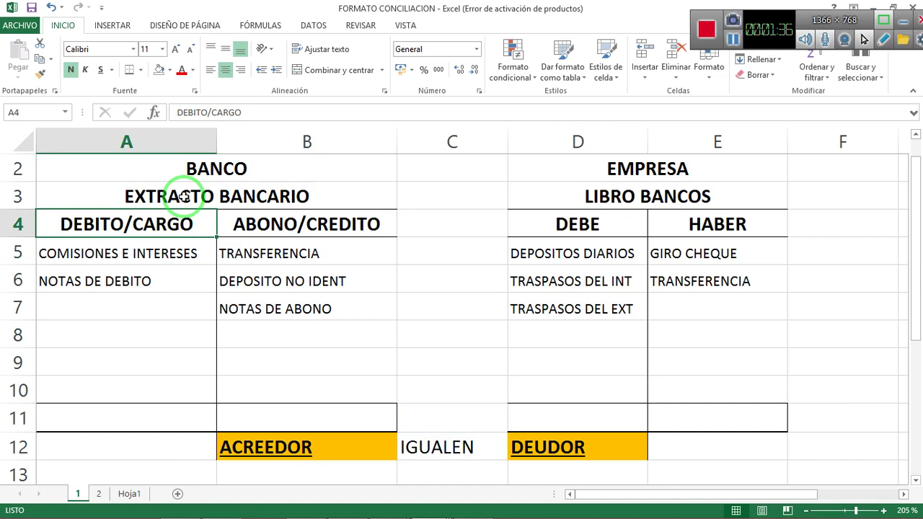
{"action": "key", "text": "Up"}
{"action": "key", "text": "Up"}
{"action": "key", "text": "Up"}
{"action": "key", "text": "Down"}
{"action": "key", "text": "Down"}
{"action": "key", "text": "Down"}
{"action": "key", "text": "Down"}
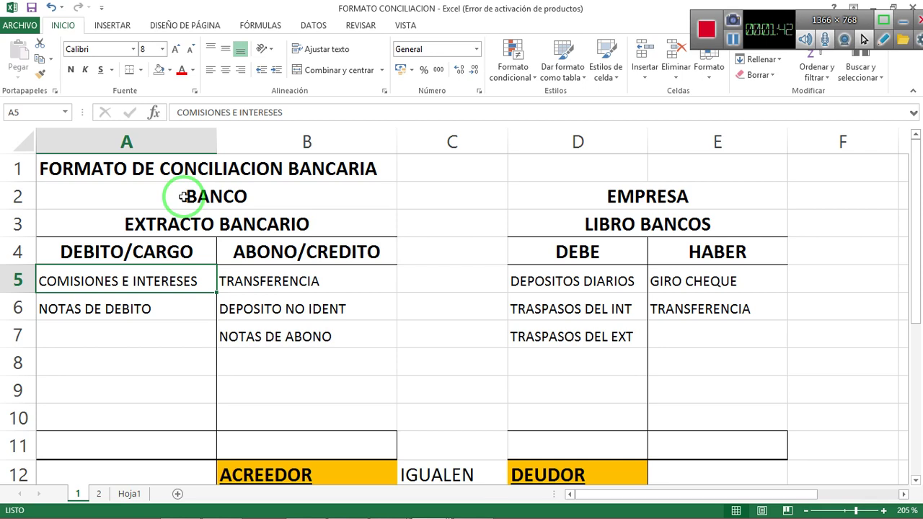
{"action": "key", "text": "Down"}
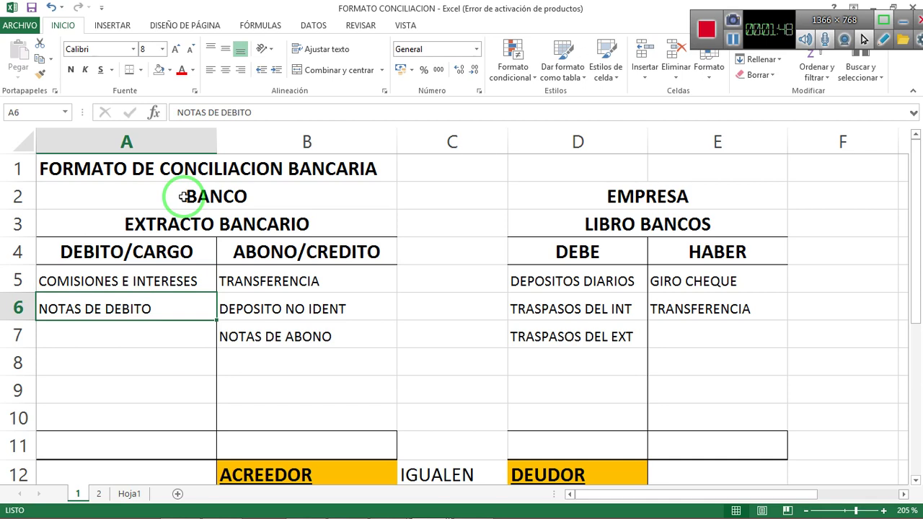
{"action": "key", "text": "Up"}
{"action": "key", "text": "Right"}
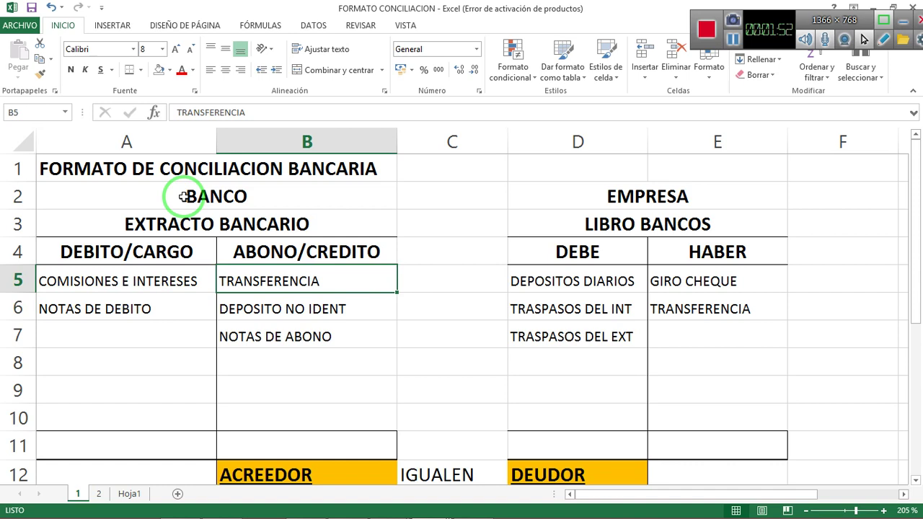
{"action": "key", "text": "Down"}
{"action": "key", "text": "Up"}
{"action": "key", "text": "Down"}
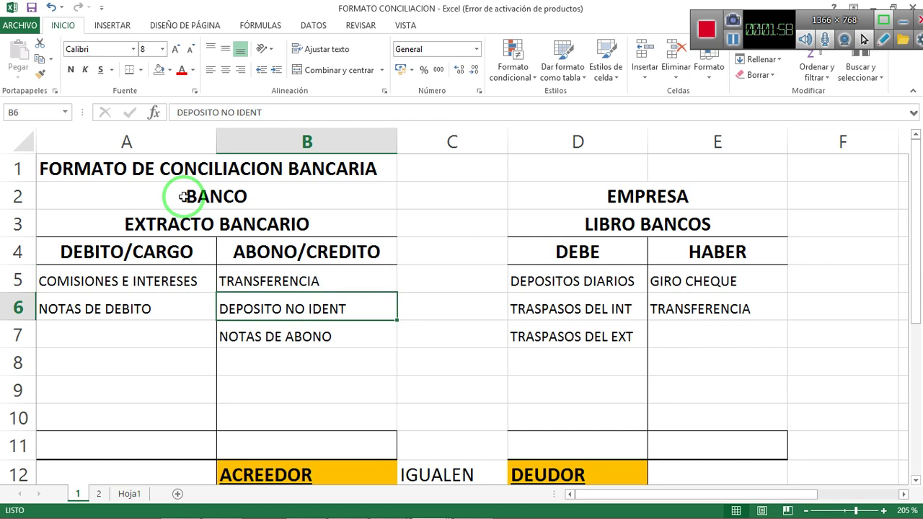
{"action": "key", "text": "Down"}
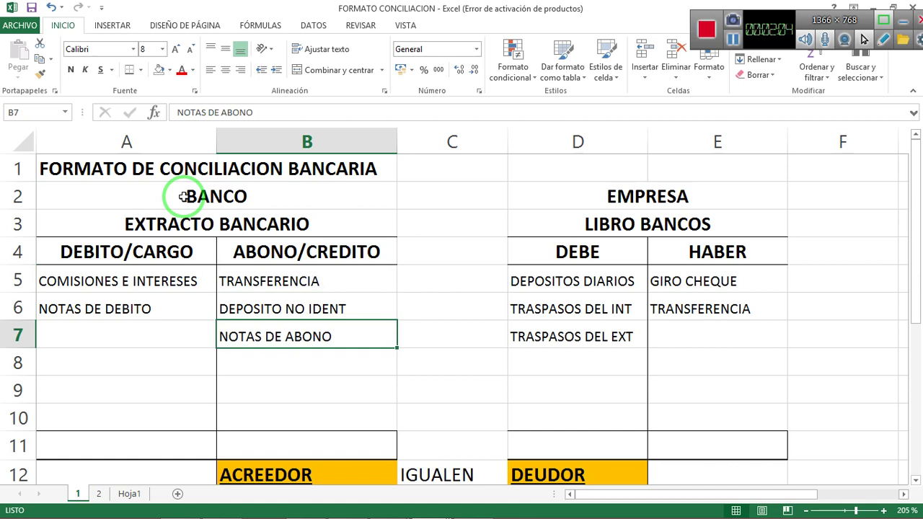
Step: Go through the company's LIBRO BANCOS entries listed under DEBE and HABER, from row 5 to row 7
{"action": "key", "text": "Right"}
{"action": "key", "text": "Right"}
{"action": "key", "text": "Right"}
{"action": "key", "text": "Right"}
{"action": "key", "text": "Up"}
{"action": "key", "text": "Up"}
{"action": "key", "text": "Left"}
{"action": "key", "text": "Up"}
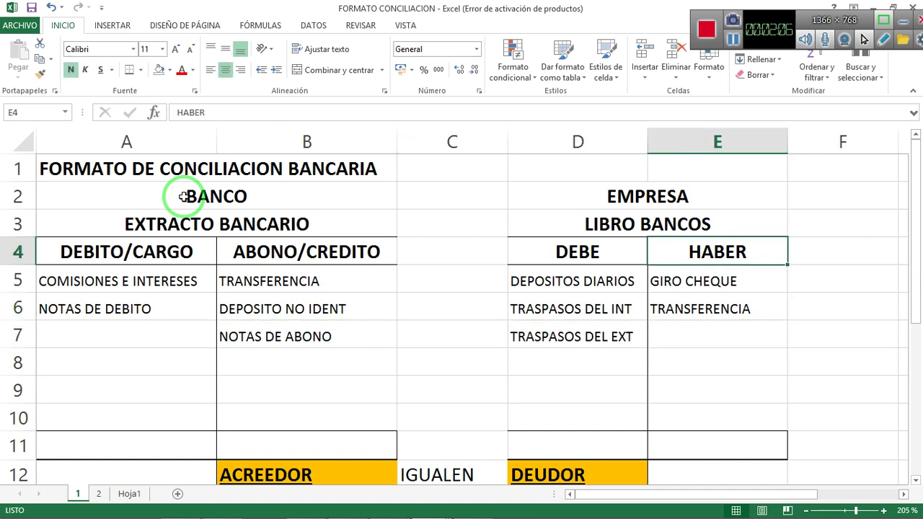
{"action": "key", "text": "Left"}
{"action": "key", "text": "Left"}
{"action": "key", "text": "Down"}
{"action": "key", "text": "Right"}
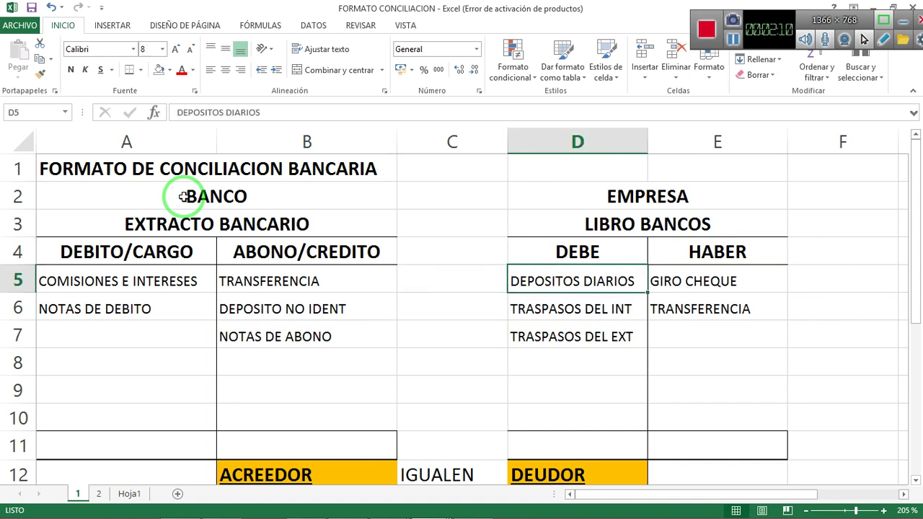
{"action": "key", "text": "Up"}
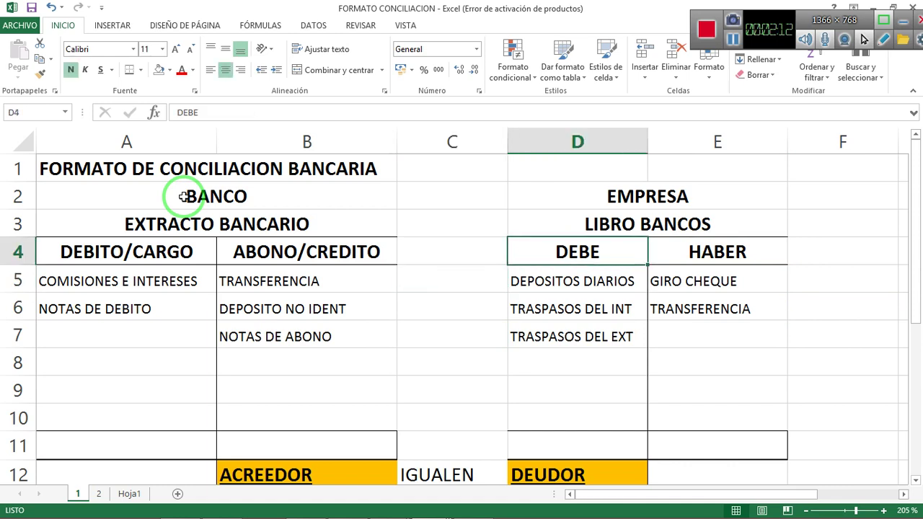
{"action": "key", "text": "Down"}
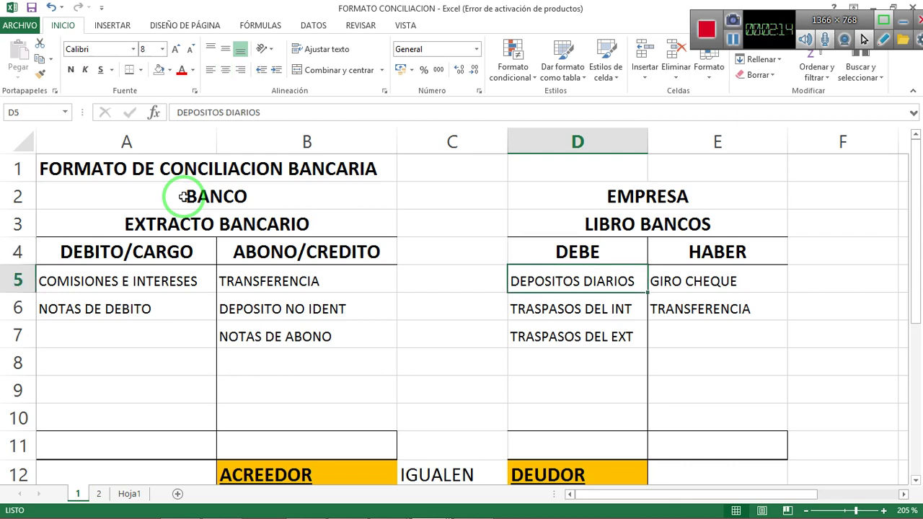
{"action": "key", "text": "Down"}
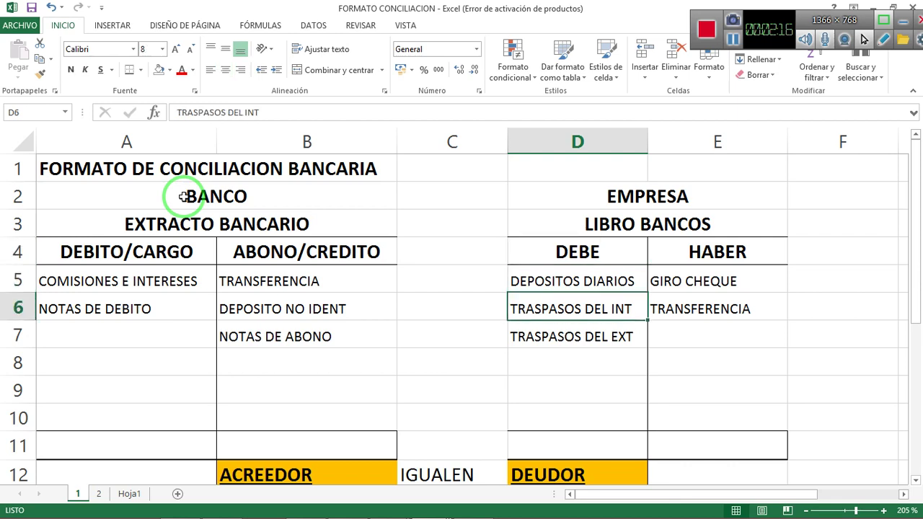
{"action": "key", "text": "Down"}
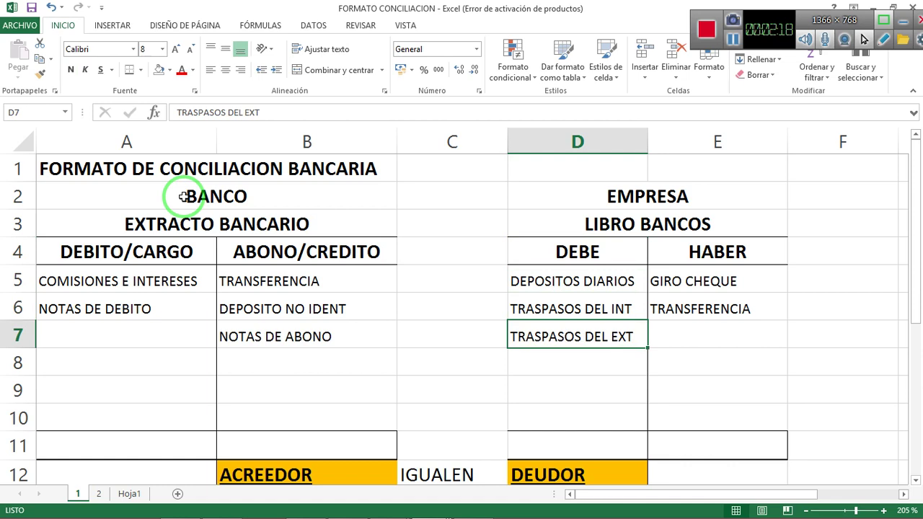
{"action": "key", "text": "Up"}
{"action": "key", "text": "Up"}
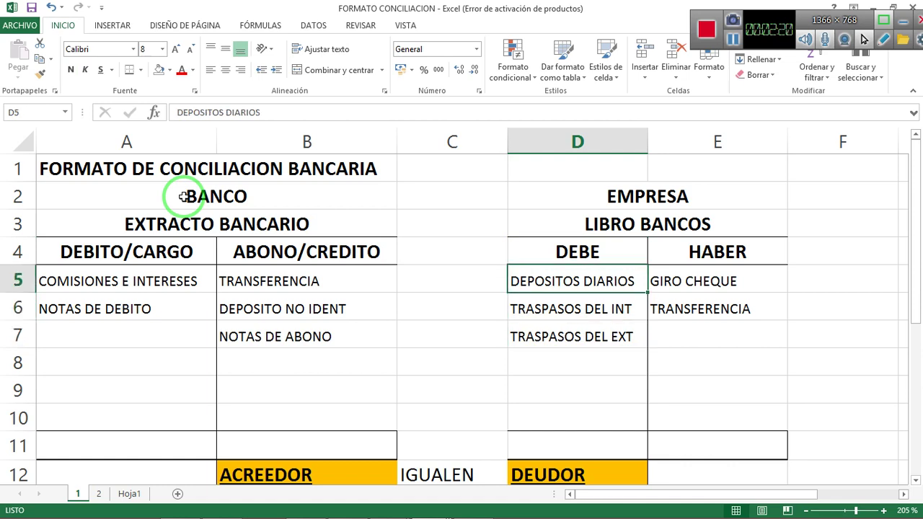
{"action": "key", "text": "Right"}
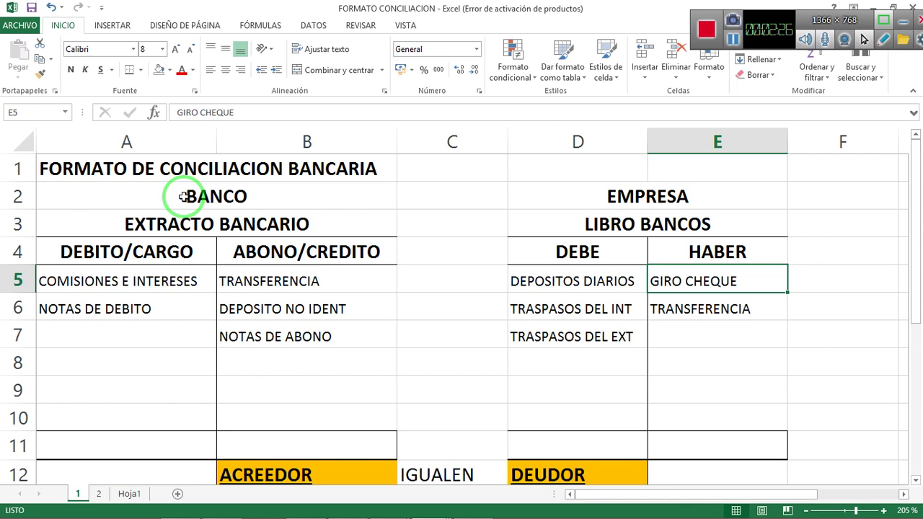
{"action": "key", "text": "Down"}
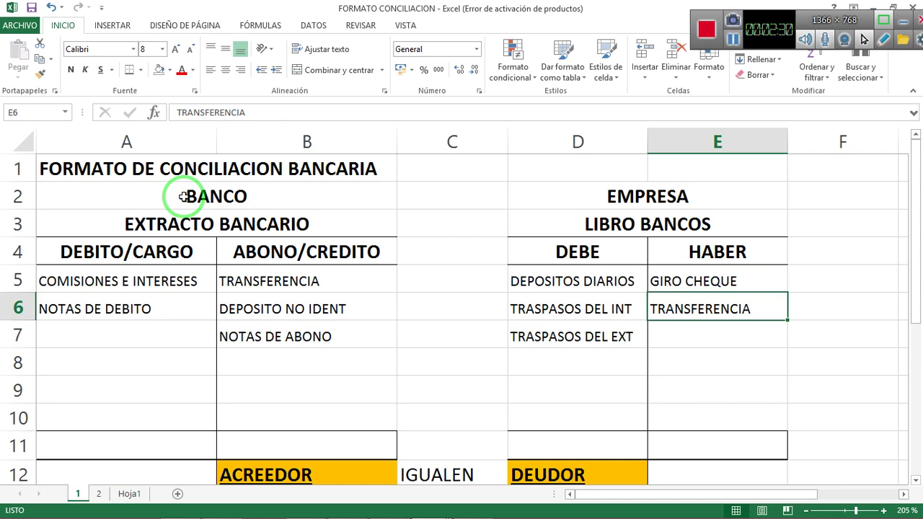
Step: Compare the bank's ACREEDOR balance cell with the company's DEUDOR cell in row 12, ending on the IGUALEN cell
{"action": "key", "text": "Down"}
{"action": "key", "text": "Down"}
{"action": "key", "text": "Left"}
{"action": "key", "text": "Left"}
{"action": "key", "text": "Left"}
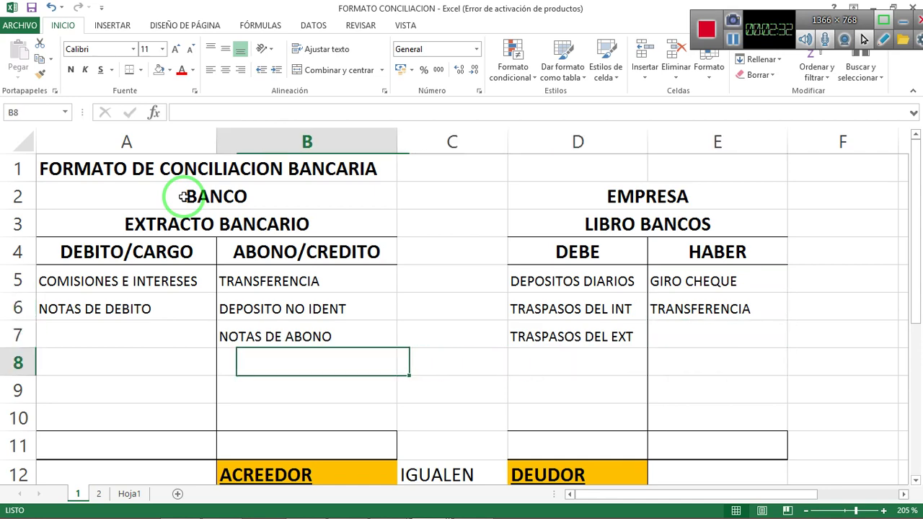
{"action": "key", "text": "Down"}
{"action": "key", "text": "Down"}
{"action": "key", "text": "Down"}
{"action": "key", "text": "Down"}
{"action": "key", "text": "Down"}
{"action": "key", "text": "Up"}
{"action": "key", "text": "Up"}
{"action": "key", "text": "Up"}
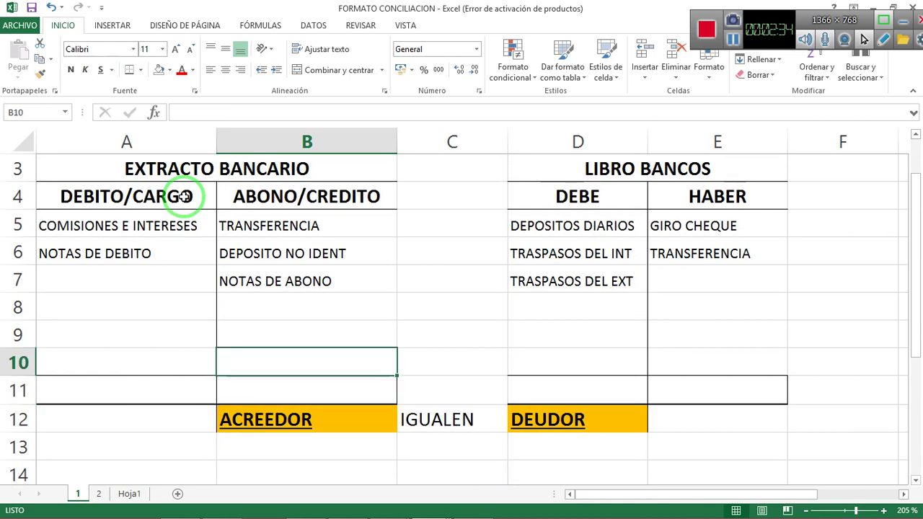
{"action": "key", "text": "Down"}
{"action": "key", "text": "Down"}
{"action": "key", "text": "Right"}
{"action": "key", "text": "Left"}
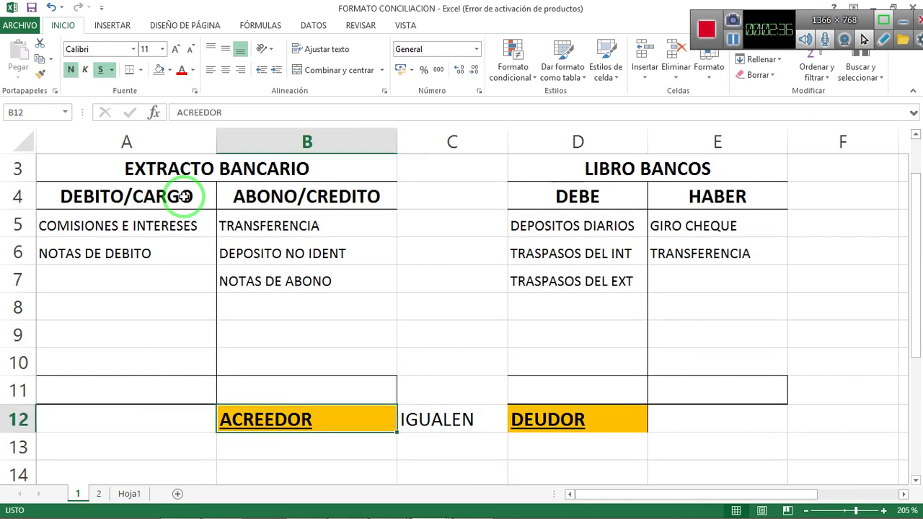
{"action": "key", "text": "Right"}
{"action": "key", "text": "Right"}
{"action": "key", "text": "Left"}
{"action": "key", "text": "Left"}
{"action": "key", "text": "Right"}
{"action": "key", "text": "Right"}
{"action": "key", "text": "Right"}
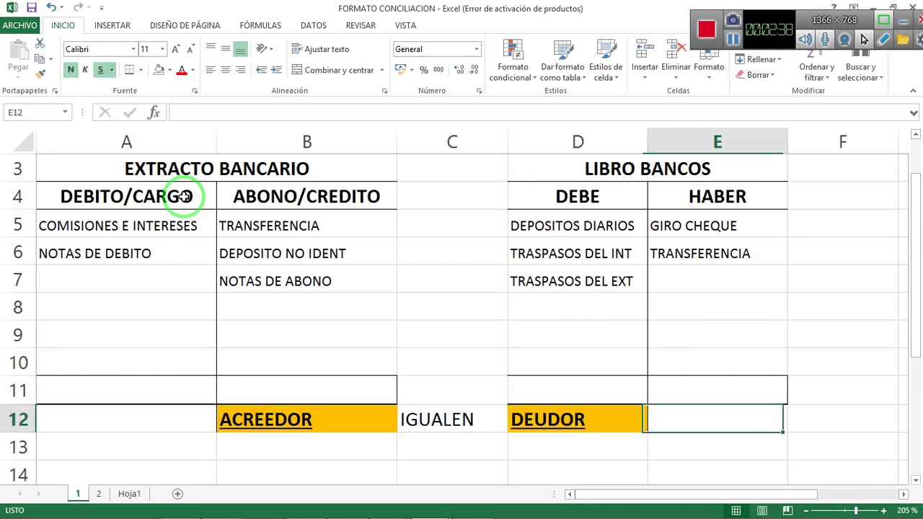
{"action": "key", "text": "Left"}
{"action": "key", "text": "Left"}
{"action": "key", "text": "Left"}
{"action": "key", "text": "Right"}
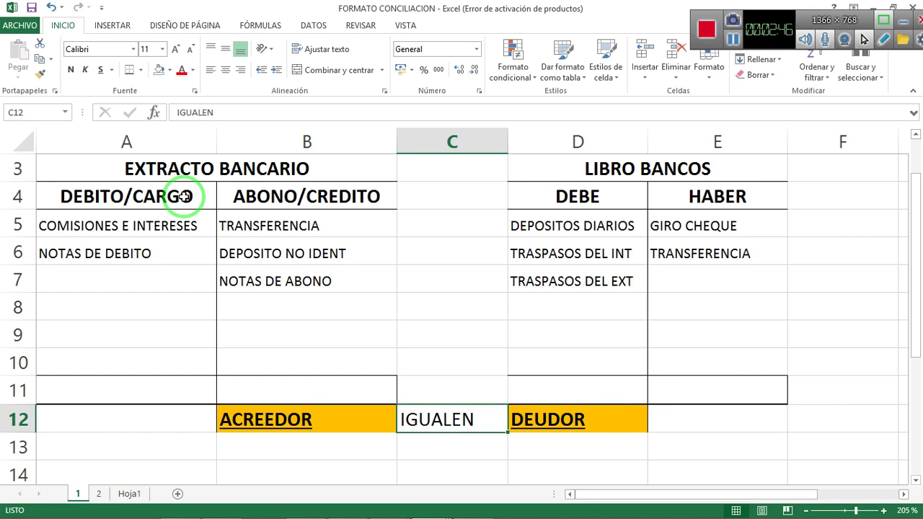
Step: Compare the ACREEDOR and DEUDOR balance cells in row 12 and return to the BANCO heading in row 2
{"action": "key", "text": "Left"}
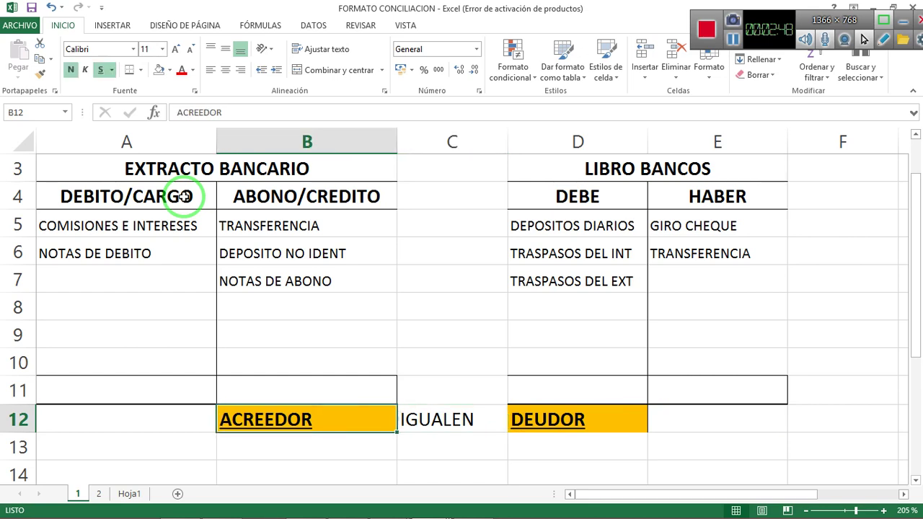
{"action": "key", "text": "Right"}
{"action": "key", "text": "Right"}
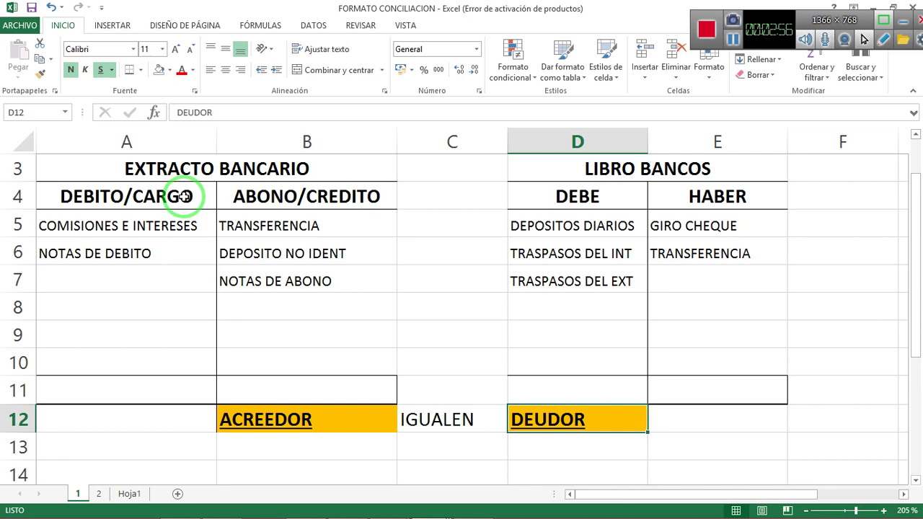
{"action": "key", "text": "Up"}
{"action": "key", "text": "Up"}
{"action": "key", "text": "Up"}
{"action": "key", "text": "Up"}
{"action": "key", "text": "Up"}
{"action": "key", "text": "Up"}
{"action": "key", "text": "Up"}
{"action": "key", "text": "Up"}
{"action": "key", "text": "Up"}
{"action": "key", "text": "Up"}
{"action": "key", "text": "Up"}
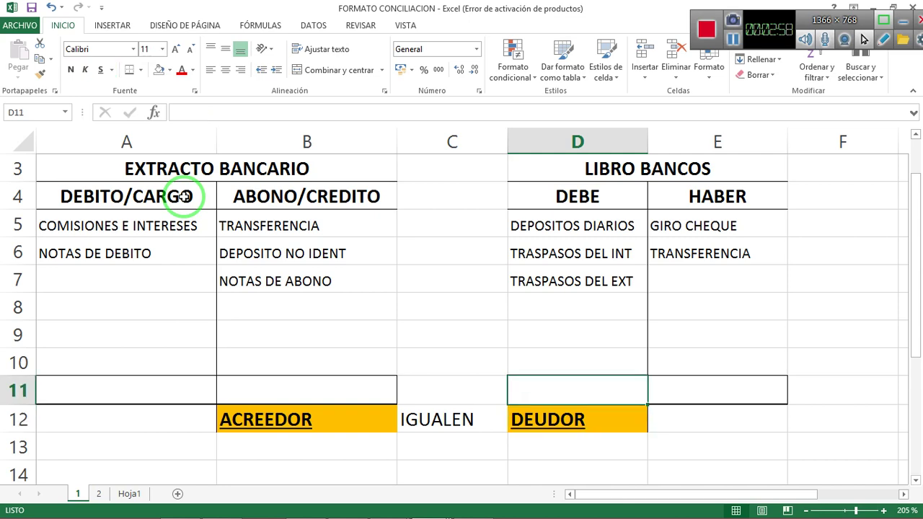
{"action": "key", "text": "Left"}
{"action": "key", "text": "Left"}
{"action": "left_click", "coordinate": [182, 196]}
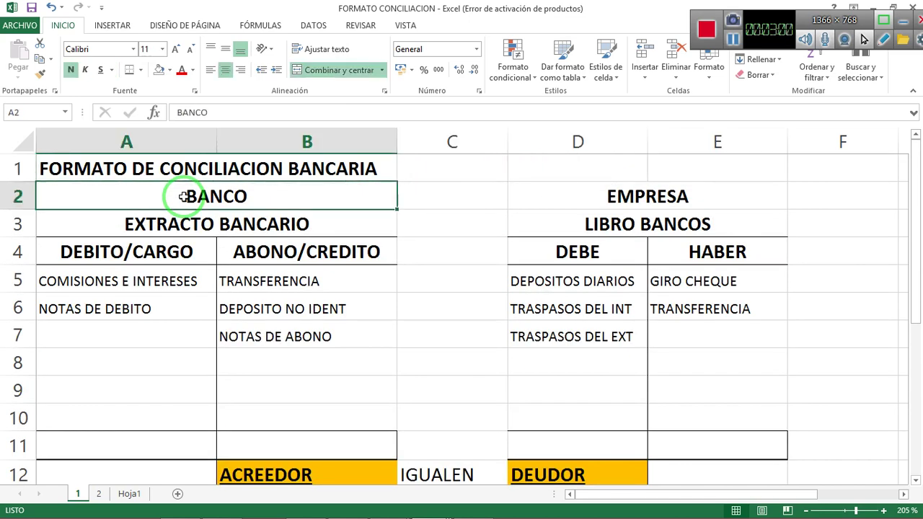
{"action": "left_click_drag", "start_coordinate": [182, 199], "coordinate": [108, 348]}
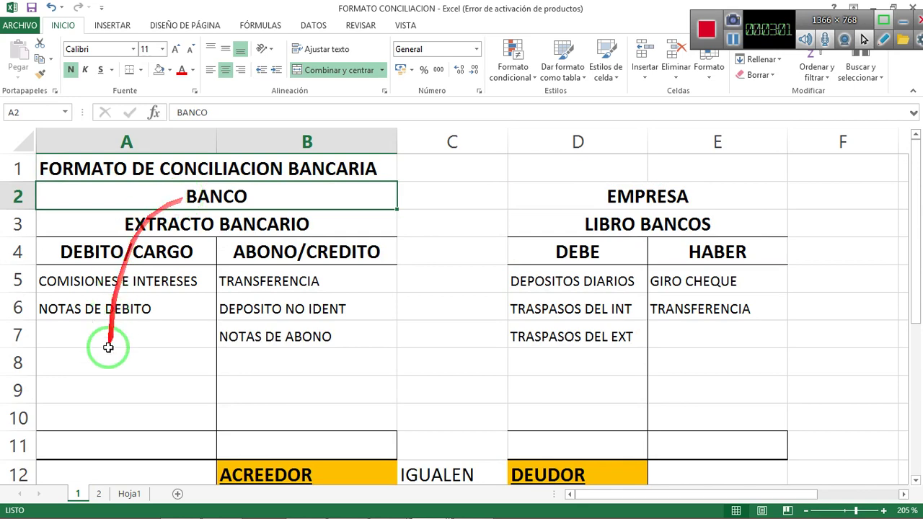
Step: Open sheet 2 and look over the EXTRACTO BANCARIO and LIBRO BANCOS headings, ending on cell B4
{"action": "left_click", "coordinate": [99, 494]}
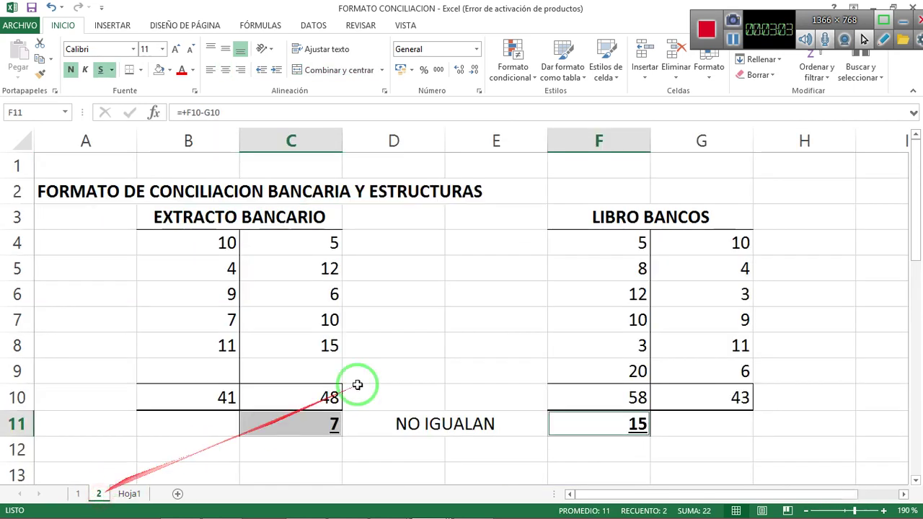
{"action": "left_click", "coordinate": [238, 194]}
{"action": "key", "text": "Down"}
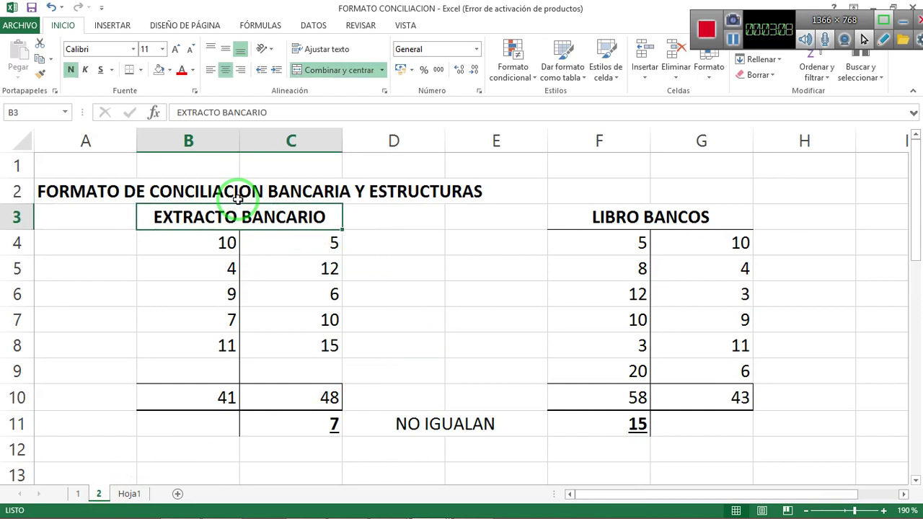
{"action": "key", "text": "Right"}
{"action": "key", "text": "Right"}
{"action": "key", "text": "Right"}
{"action": "key", "text": "Down"}
{"action": "key", "text": "Left"}
{"action": "key", "text": "Left"}
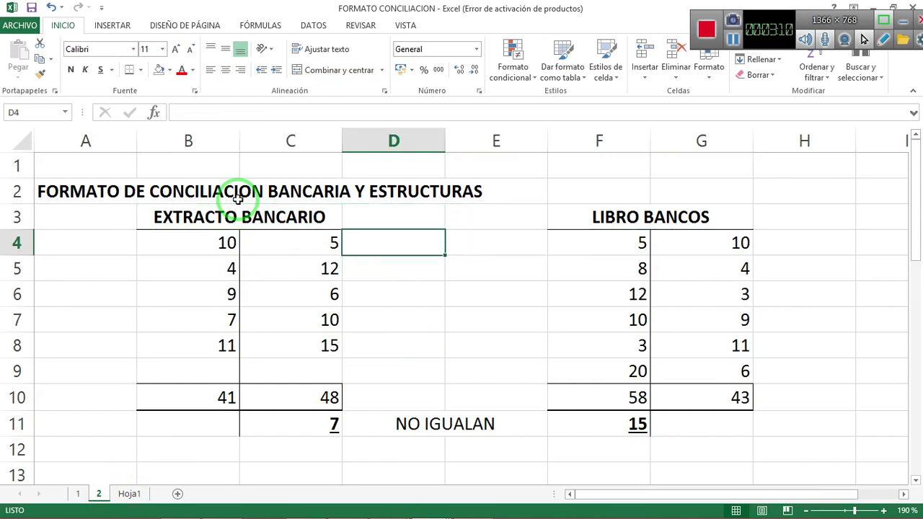
{"action": "key", "text": "Left"}
{"action": "key", "text": "Left"}
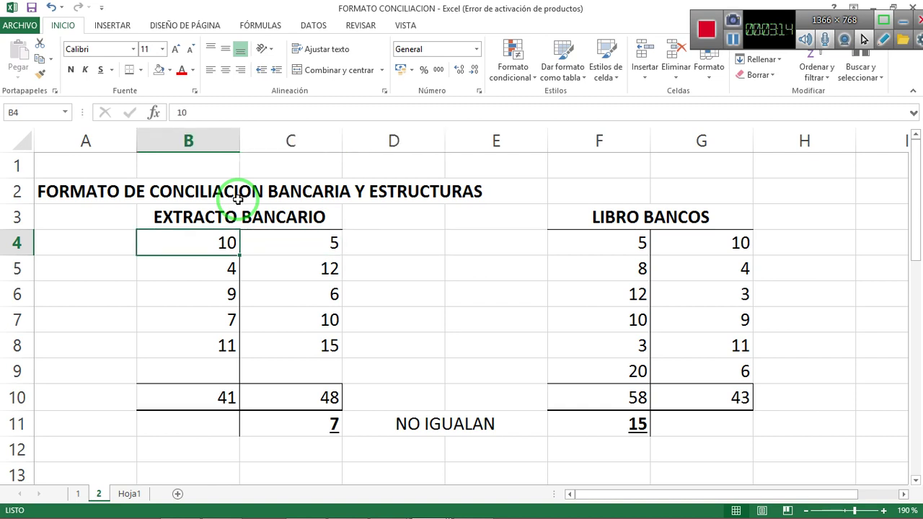
Step: Go through the bank statement amounts in column B from row 4 to row 8, ending on the total in B10
{"action": "key", "text": "Down"}
{"action": "key", "text": "Down"}
{"action": "key", "text": "Down"}
{"action": "key", "text": "Down"}
{"action": "key", "text": "Up"}
{"action": "key", "text": "Up"}
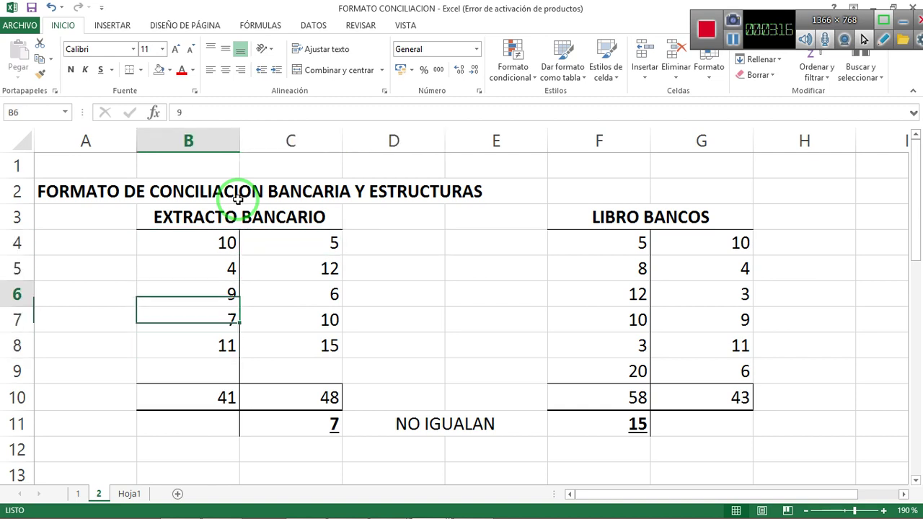
{"action": "key", "text": "Up"}
{"action": "key", "text": "Up"}
{"action": "key", "text": "Up"}
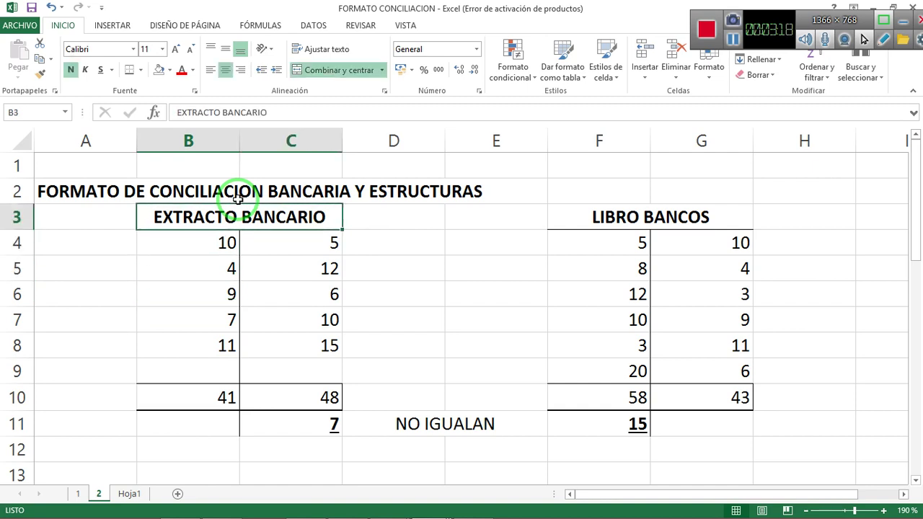
{"action": "key", "text": "Down"}
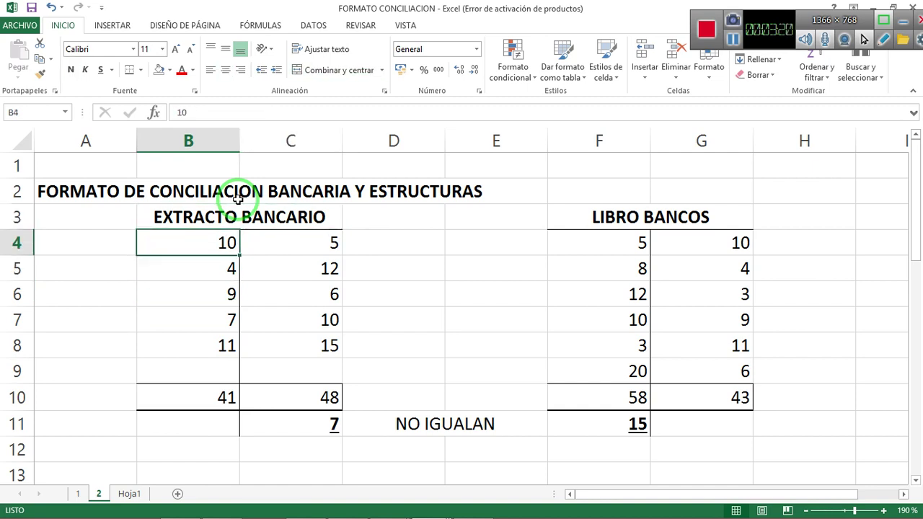
{"action": "key", "text": "Down"}
{"action": "key", "text": "Down"}
{"action": "key", "text": "Down"}
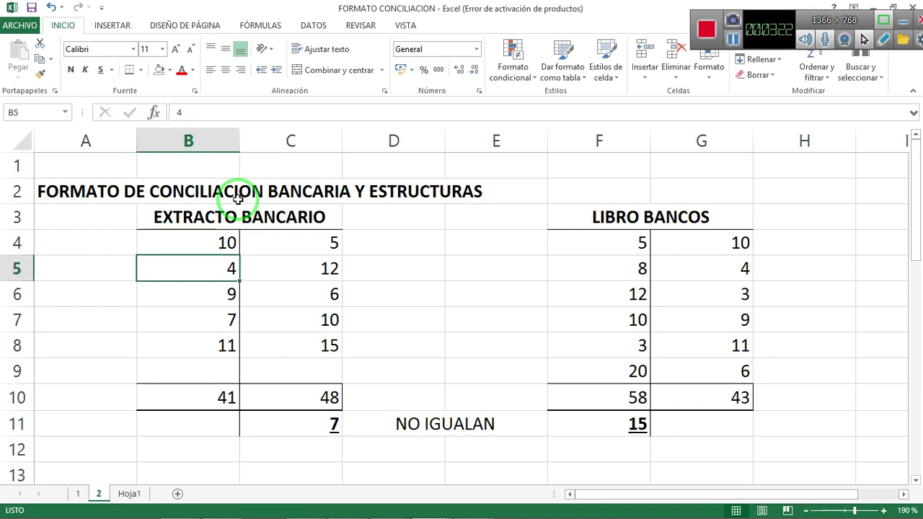
{"action": "key", "text": "Down"}
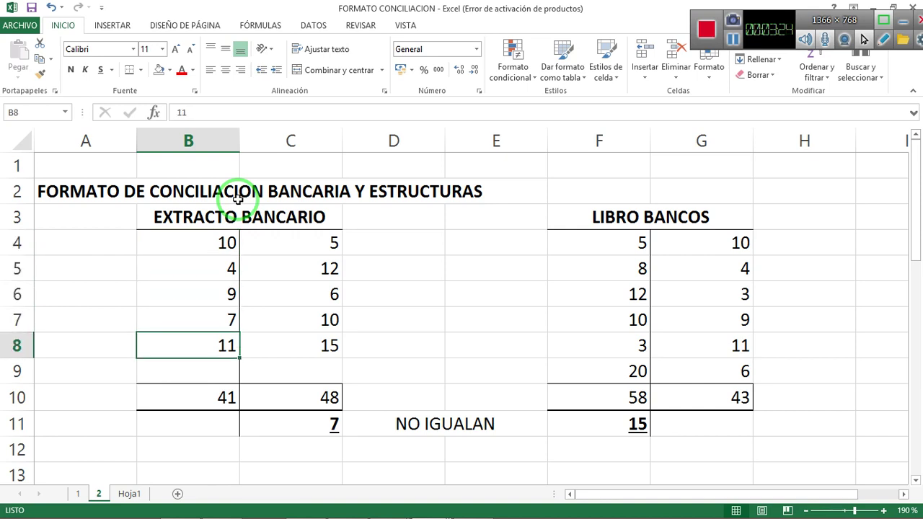
{"action": "key", "text": "Down"}
{"action": "key", "text": "Down"}
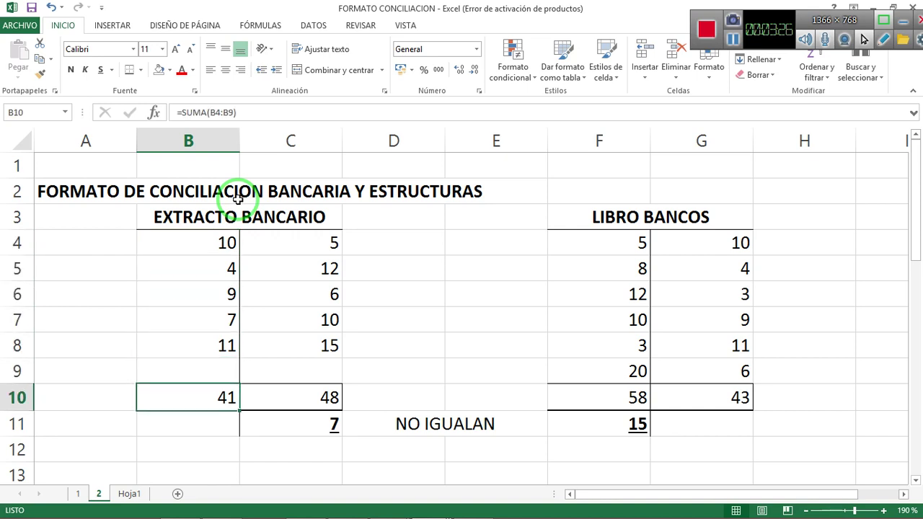
Step: Examine the bank statement amounts in column C, their total in C10 and the balance formula in C11
{"action": "key", "text": "Right"}
{"action": "key", "text": "Right"}
{"action": "key", "text": "Up"}
{"action": "key", "text": "Up"}
{"action": "key", "text": "Up"}
{"action": "key", "text": "Up"}
{"action": "key", "text": "Up"}
{"action": "key", "text": "Up"}
{"action": "key", "text": "Left"}
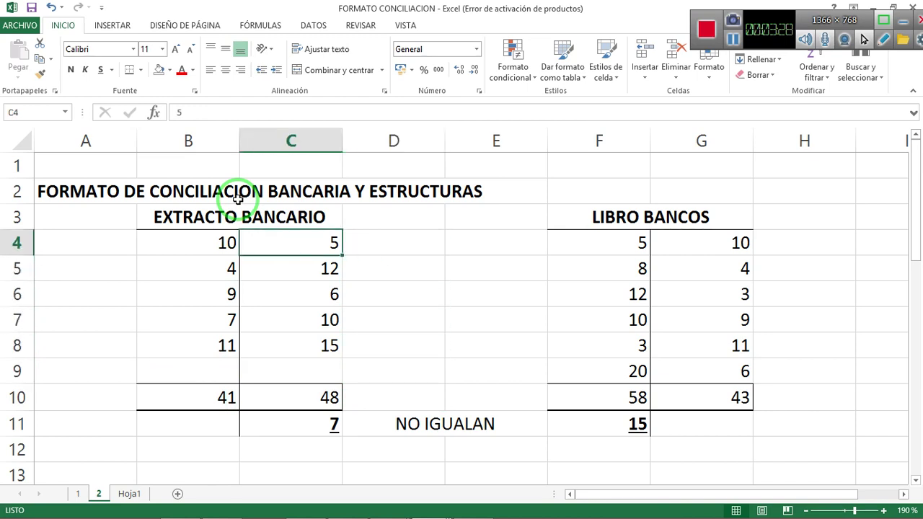
{"action": "key", "text": "Down"}
{"action": "key", "text": "Down"}
{"action": "key", "text": "Down"}
{"action": "key", "text": "Down"}
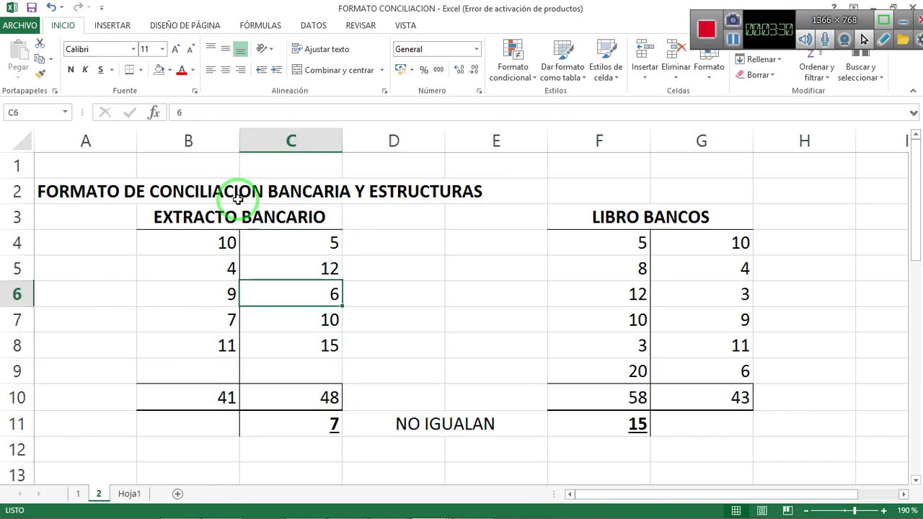
{"action": "key", "text": "Down"}
{"action": "key", "text": "Down"}
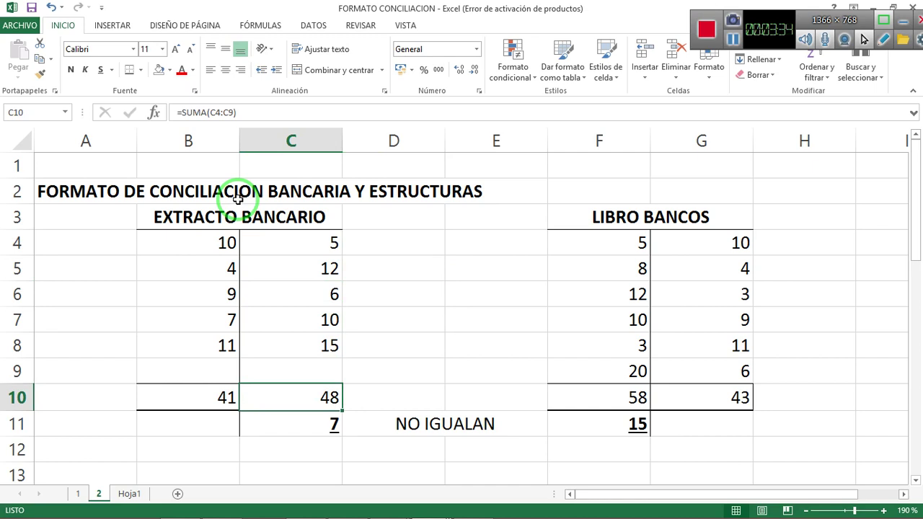
{"action": "key", "text": "Down"}
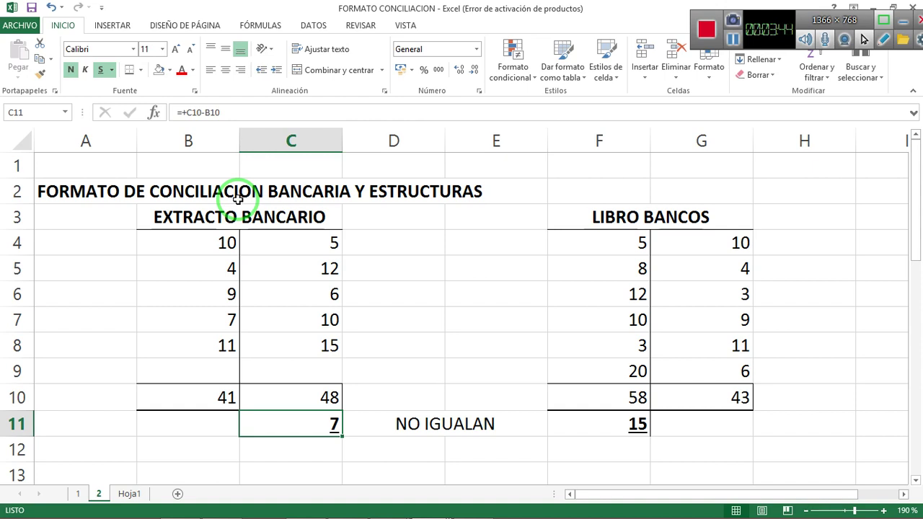
{"action": "key", "text": "F2"}
{"action": "key", "text": "Escape"}
Step: Go through the LIBRO BANCOS amounts in column F, from F4 to the total in F10 and the balance in F11
{"action": "key", "text": "Right"}
{"action": "key", "text": "Right"}
{"action": "key", "text": "Right"}
{"action": "key", "text": "Right"}
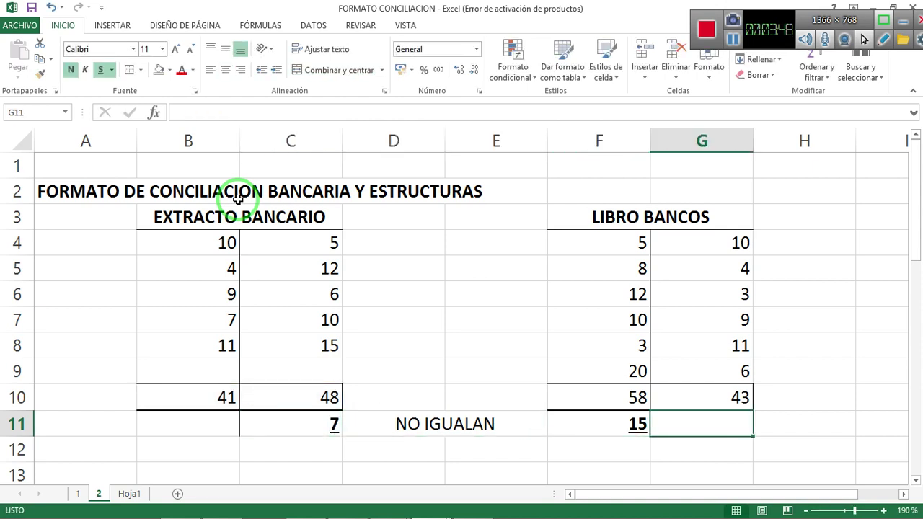
{"action": "key", "text": "Up"}
{"action": "key", "text": "Up"}
{"action": "key", "text": "Up"}
{"action": "key", "text": "Left"}
{"action": "key", "text": "Up"}
{"action": "key", "text": "Up"}
{"action": "key", "text": "Up"}
{"action": "key", "text": "Up"}
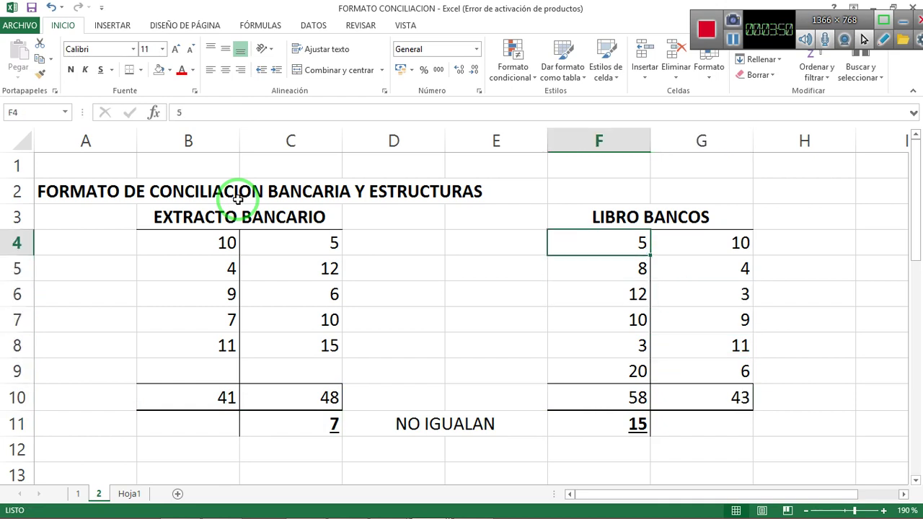
{"action": "key", "text": "Down"}
{"action": "key", "text": "Down"}
{"action": "key", "text": "Down"}
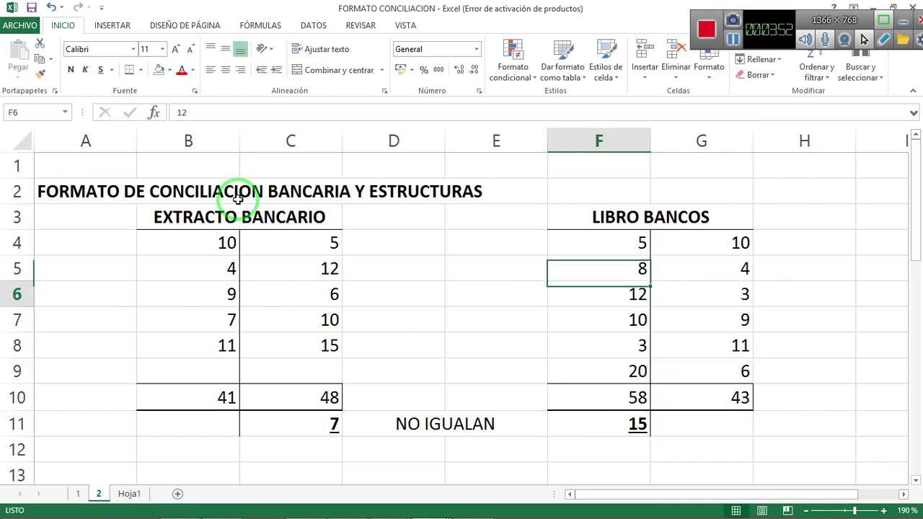
{"action": "key", "text": "Down"}
{"action": "key", "text": "Down"}
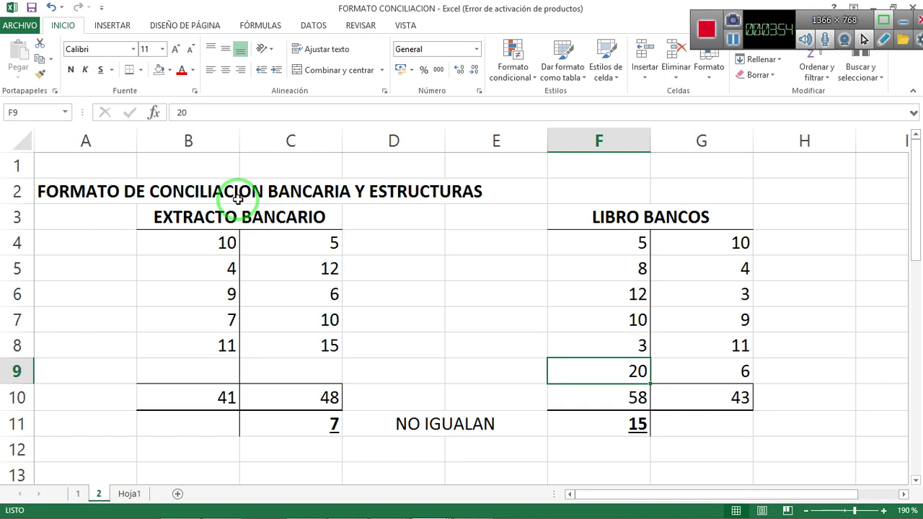
{"action": "key", "text": "Down"}
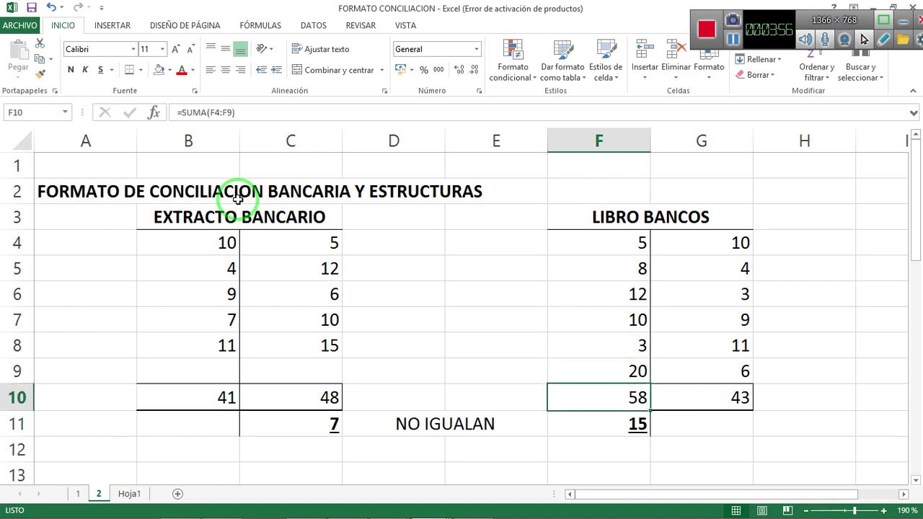
{"action": "key", "text": "Down"}
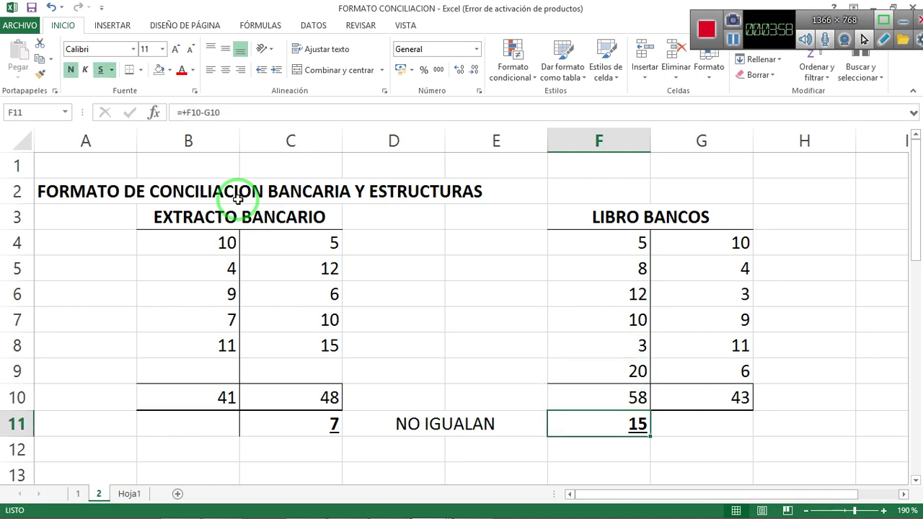
Step: Go through the LIBRO BANCOS amounts in column G from row 4 to the total in G10, ending on the balance in F11
{"action": "key", "text": "Up"}
{"action": "key", "text": "Right"}
{"action": "key", "text": "Up"}
{"action": "key", "text": "Up"}
{"action": "key", "text": "Up"}
{"action": "key", "text": "Up"}
{"action": "key", "text": "Up"}
{"action": "key", "text": "Up"}
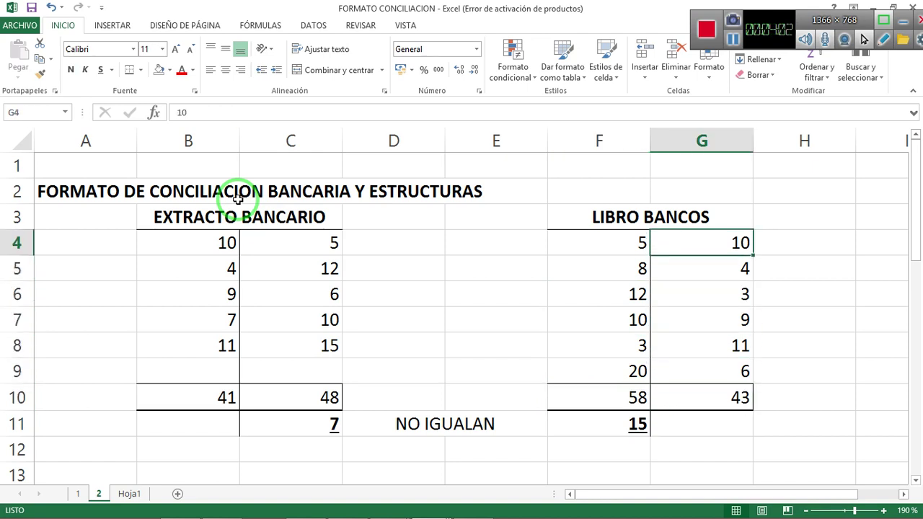
{"action": "key", "text": "Down"}
{"action": "key", "text": "Down"}
{"action": "key", "text": "Down"}
{"action": "key", "text": "Down"}
{"action": "key", "text": "Down"}
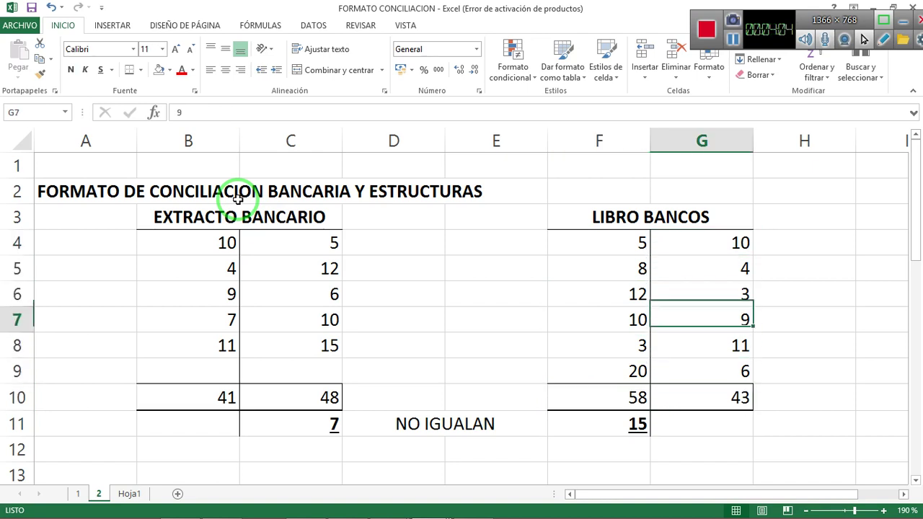
{"action": "key", "text": "Down"}
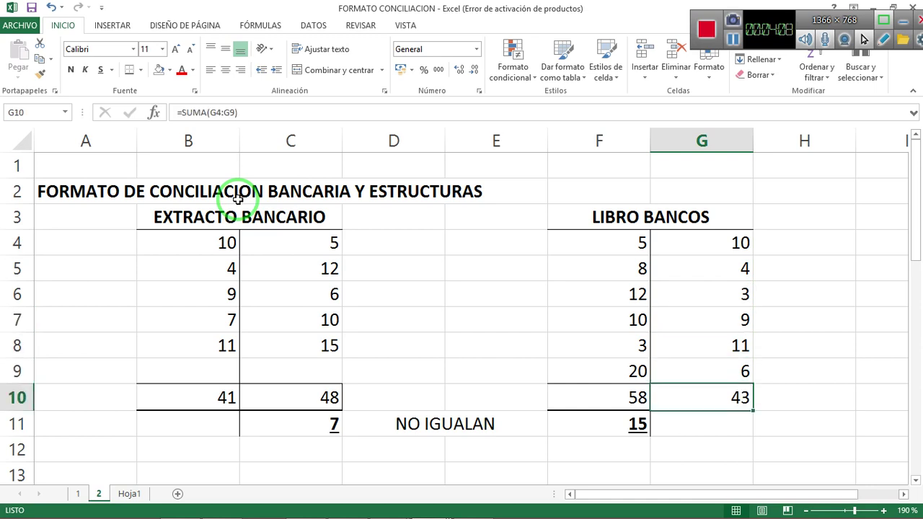
{"action": "key", "text": "Left"}
{"action": "key", "text": "Down"}
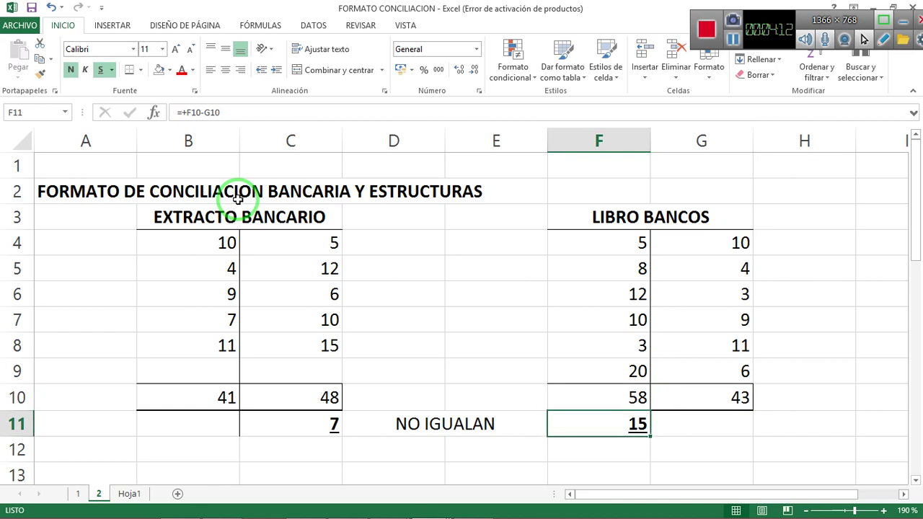
Step: Fill the two balance cells C11 and F11 with the standard yellow colour
{"action": "key", "text": "Left"}
{"action": "key", "text": "Left"}
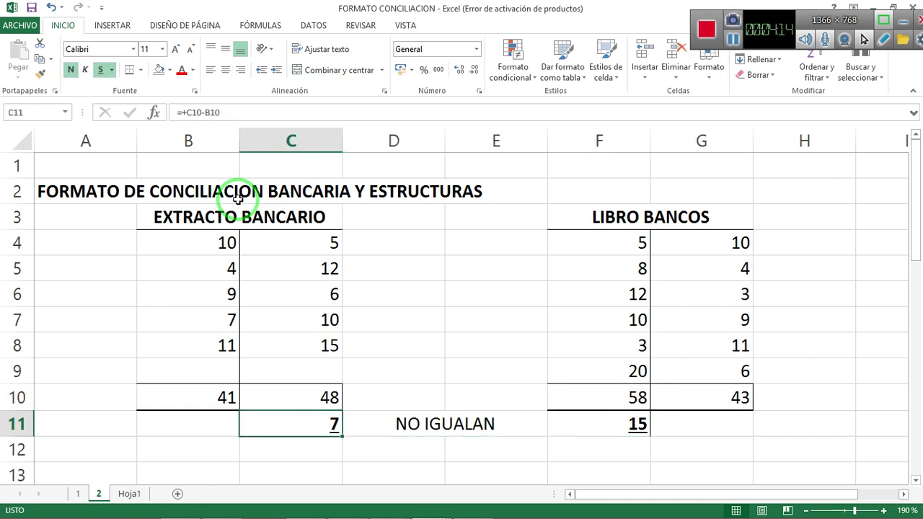
{"action": "left_click", "coordinate": [598, 427], "text": "ctrl"}
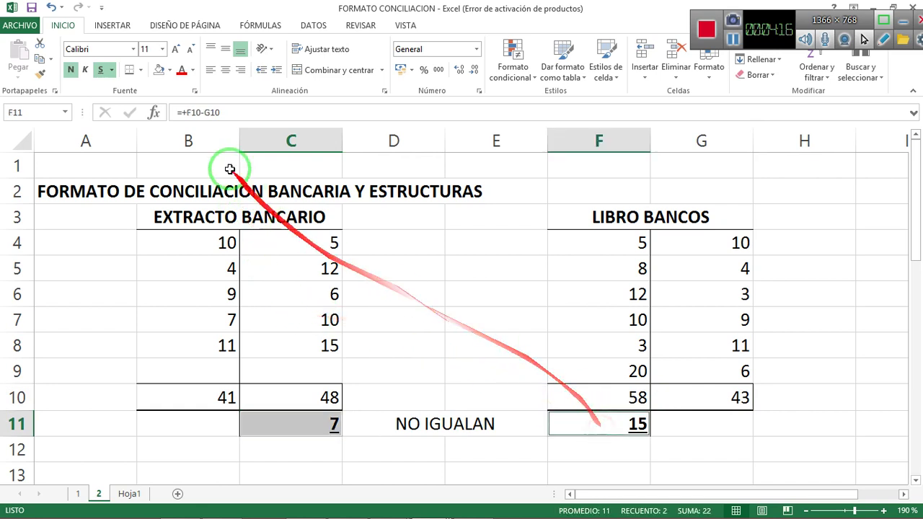
{"action": "left_click", "coordinate": [170, 70]}
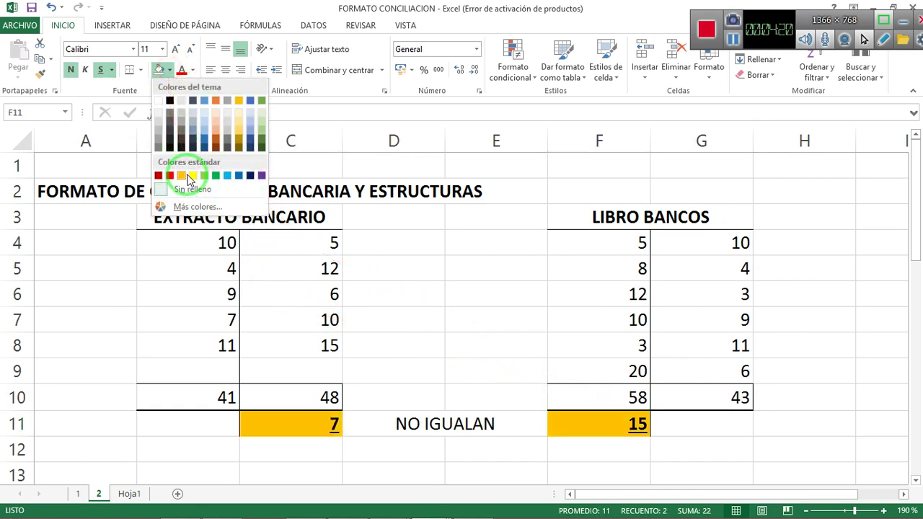
{"action": "left_click", "coordinate": [193, 175]}
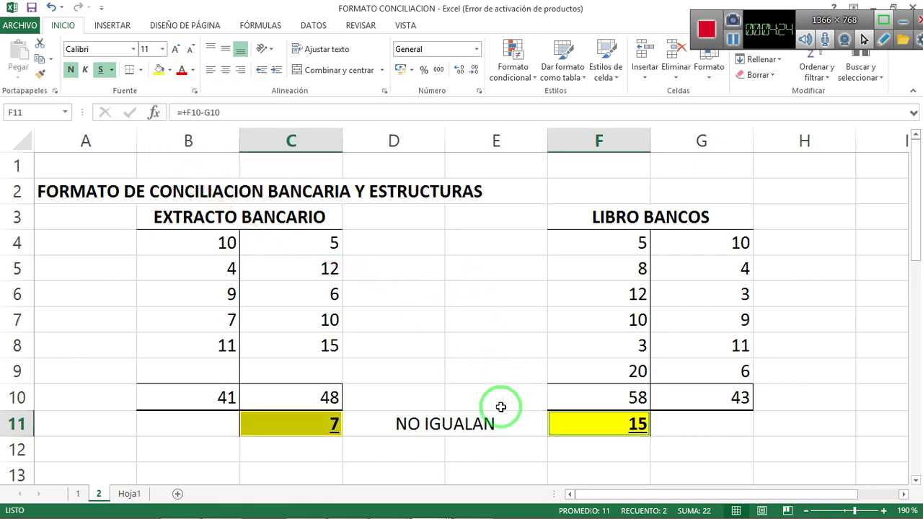
Step: Review the bank statement amounts in column B from row 8 up to the first entry in B4
{"action": "key", "text": "Left"}
{"action": "key", "text": "Left"}
{"action": "key", "text": "Left"}
{"action": "key", "text": "Left"}
{"action": "key", "text": "Up"}
{"action": "key", "text": "Up"}
{"action": "key", "text": "Up"}
{"action": "key", "text": "Right"}
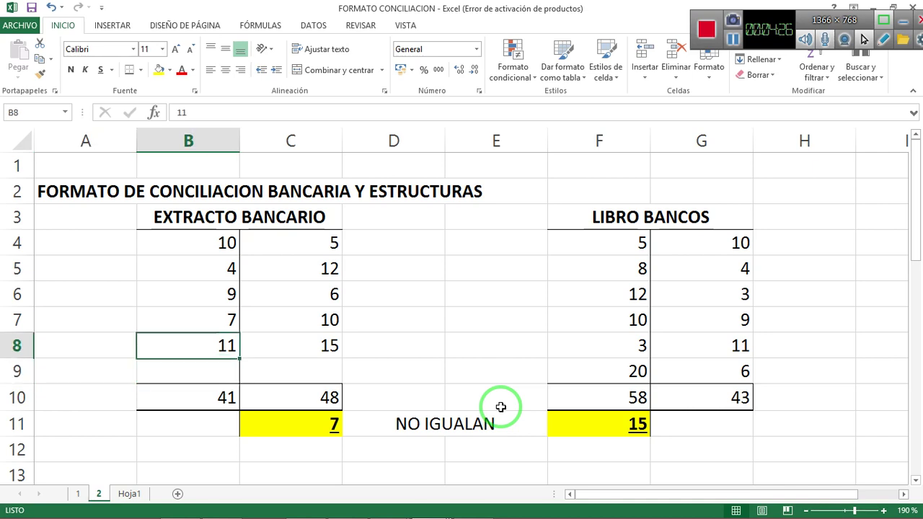
{"action": "key", "text": "Up"}
{"action": "key", "text": "Up"}
{"action": "key", "text": "Up"}
{"action": "key", "text": "Up"}
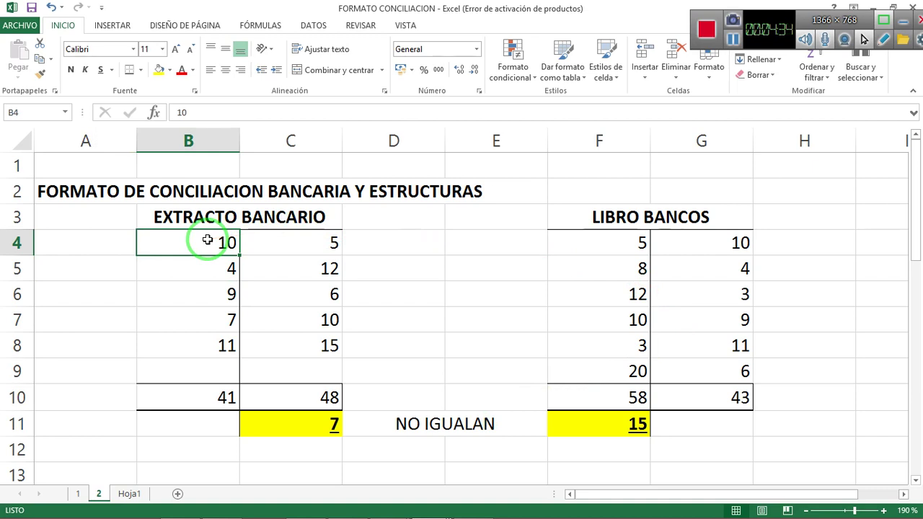
Step: Fill the matching amounts in B4 and G4 with the standard light blue colour
{"action": "left_click", "coordinate": [695, 241], "text": "ctrl"}
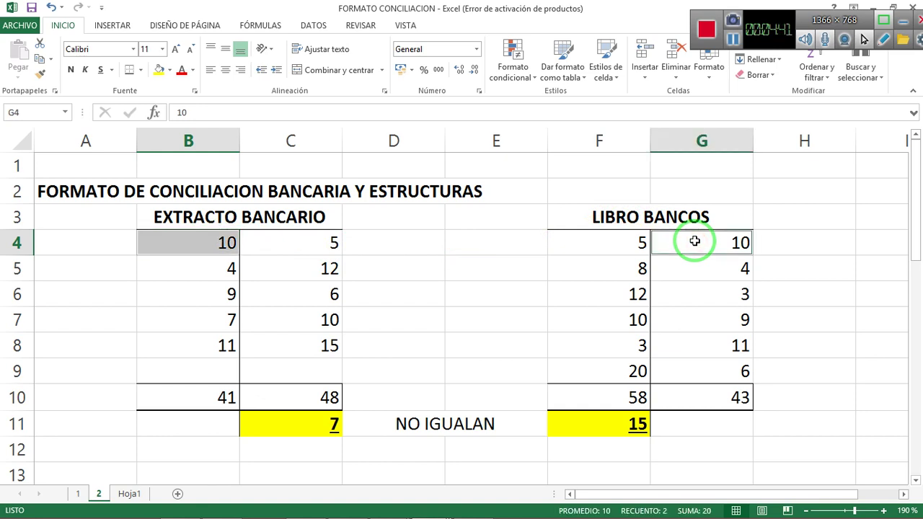
{"action": "left_click", "coordinate": [169, 70]}
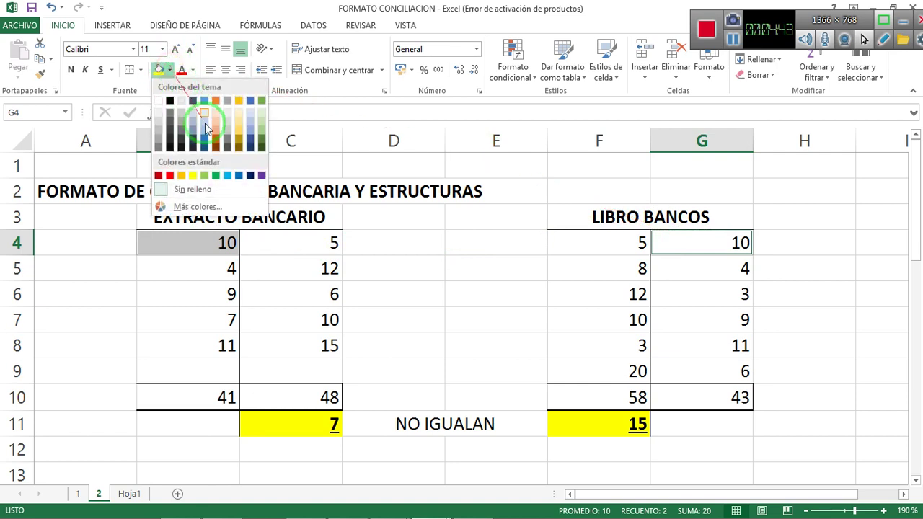
{"action": "left_click", "coordinate": [227, 175]}
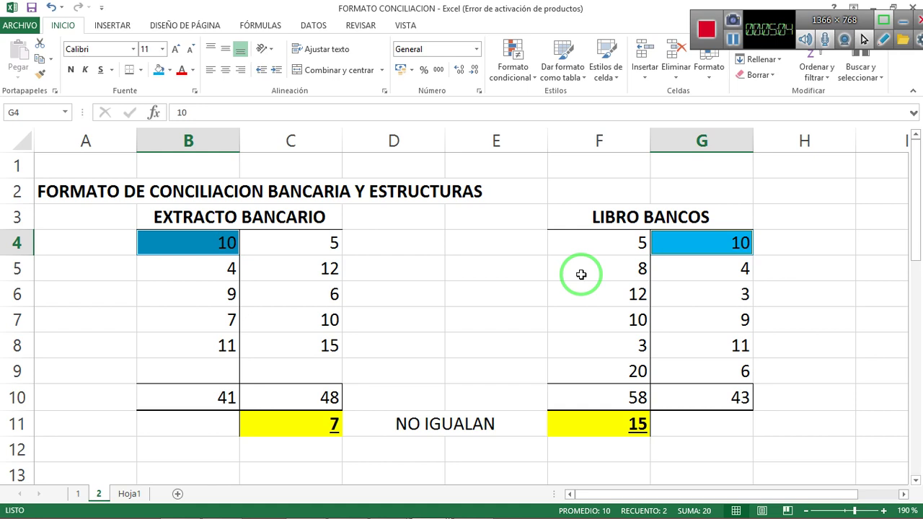
Step: Fill the matching pairs B5 and G5, and B6 and G7, with the same light blue
{"action": "key", "text": "Down"}
{"action": "key", "text": "Left"}
{"action": "key", "text": "Left"}
{"action": "key", "text": "Left"}
{"action": "key", "text": "Left"}
{"action": "key", "text": "Left"}
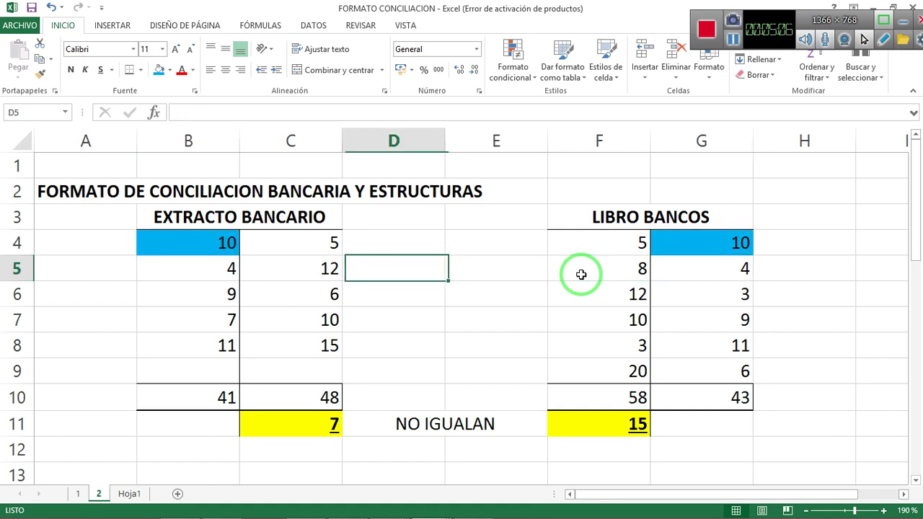
{"action": "left_click", "coordinate": [743, 269], "text": "ctrl"}
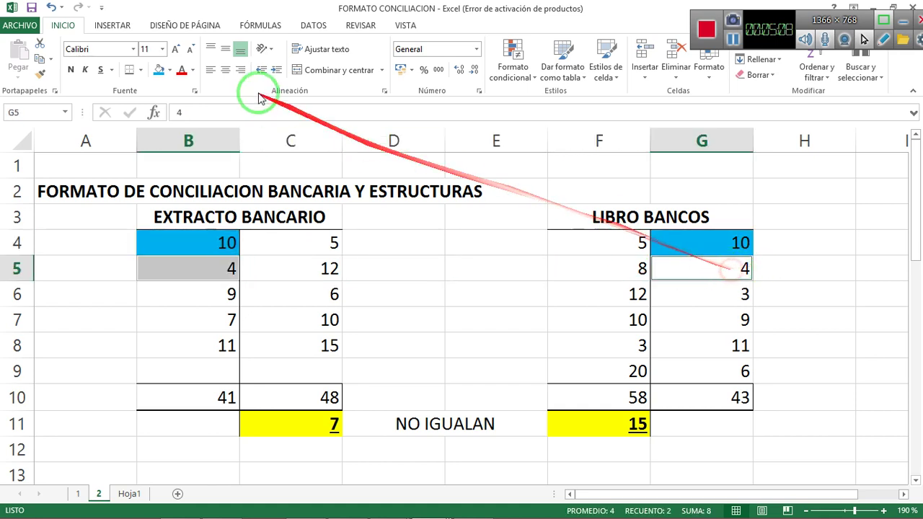
{"action": "left_click", "coordinate": [158, 70]}
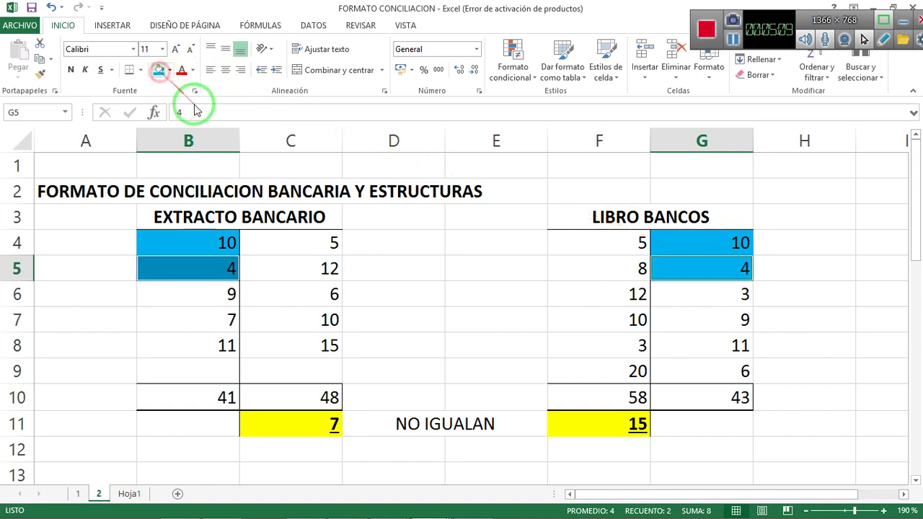
{"action": "left_click", "coordinate": [220, 297]}
{"action": "left_click", "coordinate": [700, 319], "text": "ctrl"}
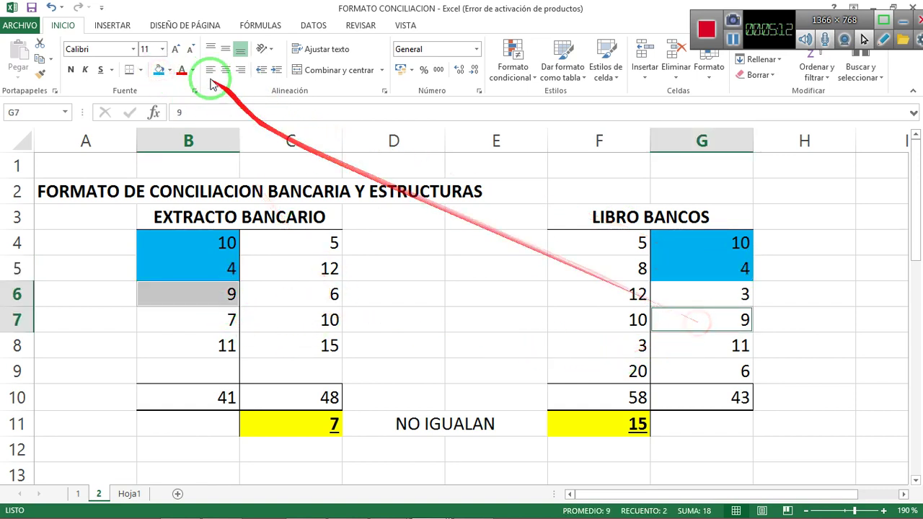
{"action": "left_click", "coordinate": [159, 70]}
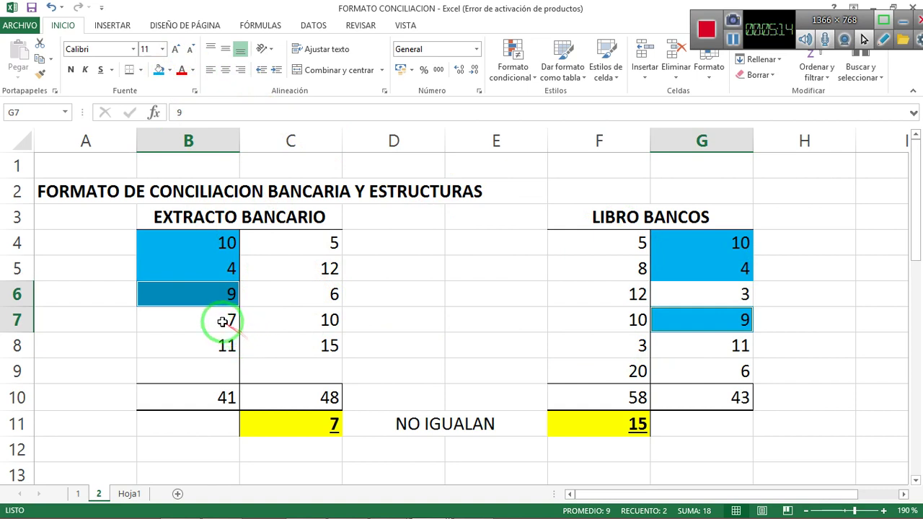
Step: Fill the unmatched amounts in G6 and B7 with the standard light green colour
{"action": "left_click", "coordinate": [726, 289]}
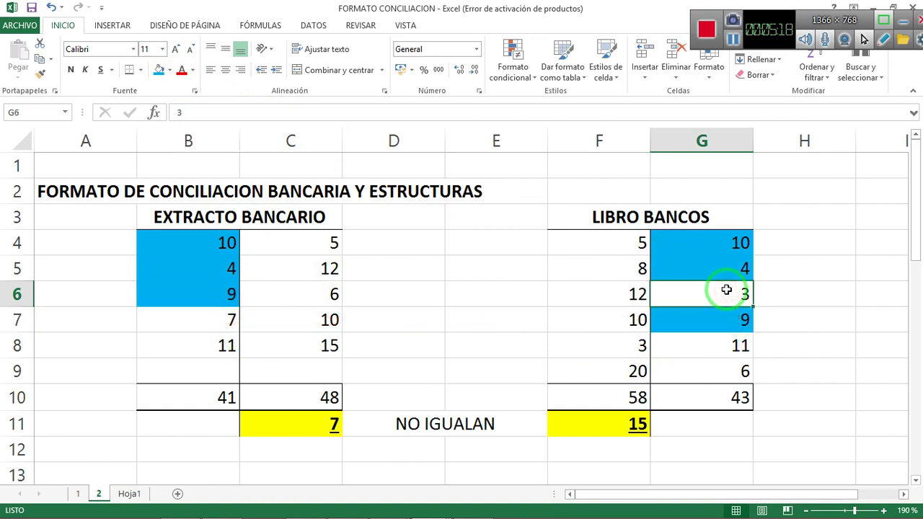
{"action": "left_click", "coordinate": [169, 70]}
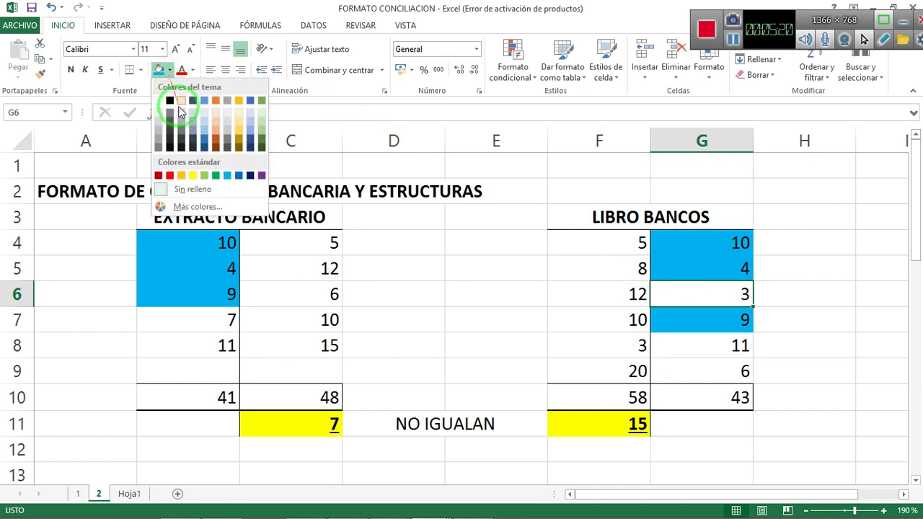
{"action": "left_click", "coordinate": [208, 176]}
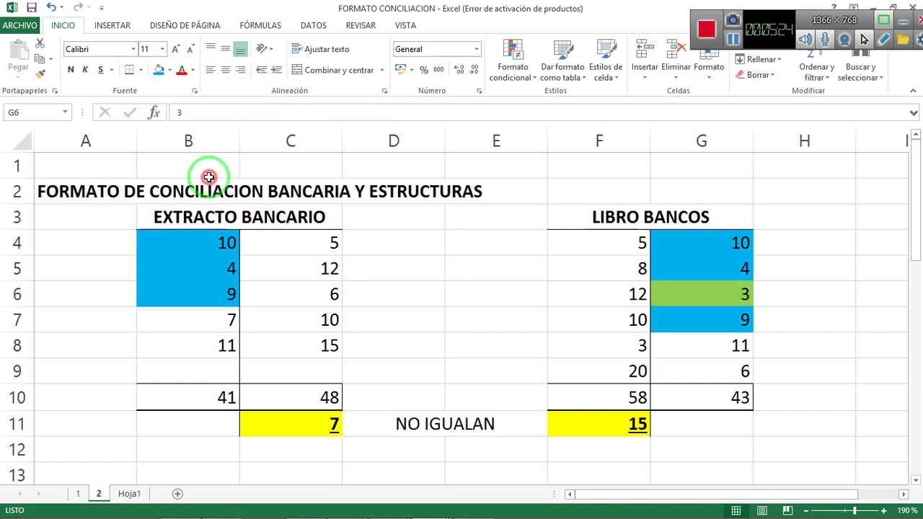
{"action": "left_click", "coordinate": [220, 322]}
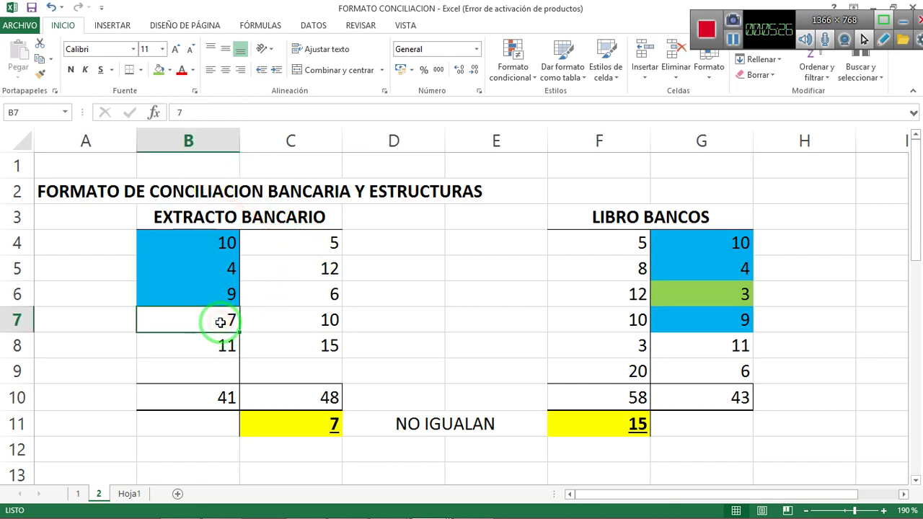
{"action": "left_click", "coordinate": [220, 344]}
{"action": "left_click", "coordinate": [216, 325]}
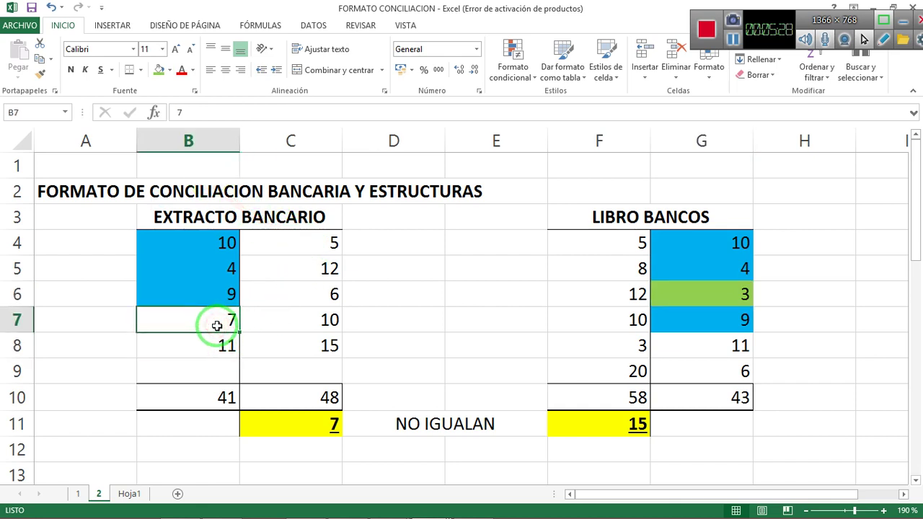
{"action": "left_click_drag", "start_coordinate": [238, 327], "coordinate": [648, 369]}
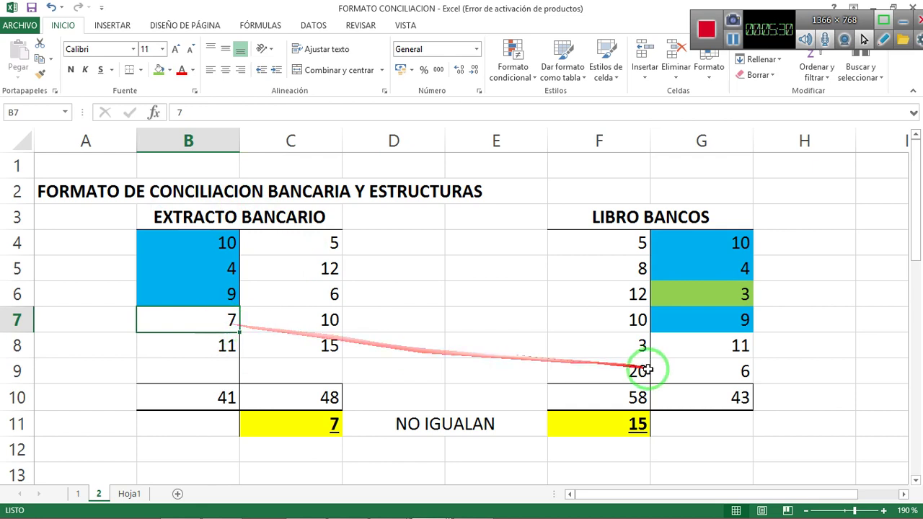
{"action": "mouse_move", "coordinate": [715, 243]}
{"action": "left_mouse_down"}
{"action": "mouse_move", "coordinate": [161, 243]}
{"action": "mouse_move", "coordinate": [200, 371]}
{"action": "mouse_move", "coordinate": [710, 248]}
{"action": "mouse_move", "coordinate": [725, 268]}
{"action": "mouse_move", "coordinate": [729, 322]}
{"action": "left_mouse_up"}
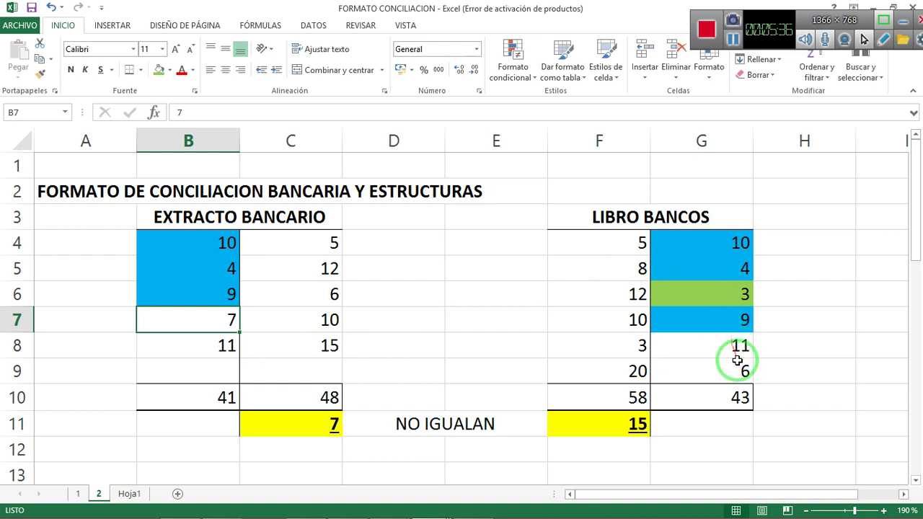
{"action": "left_click_drag", "start_coordinate": [731, 354], "coordinate": [245, 117]}
{"action": "left_click", "coordinate": [158, 69]}
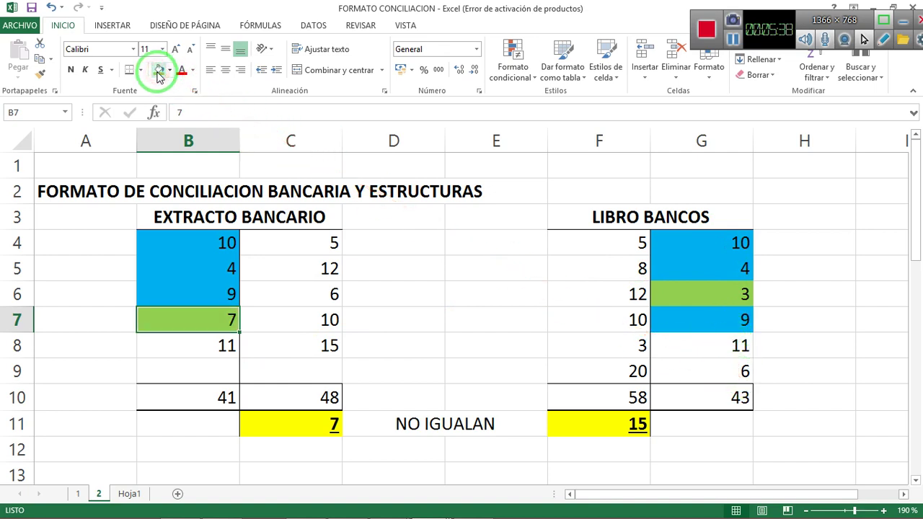
Step: Fill the matching amounts of 11 in B8 and G8 with standard light blue
{"action": "left_click", "coordinate": [179, 345]}
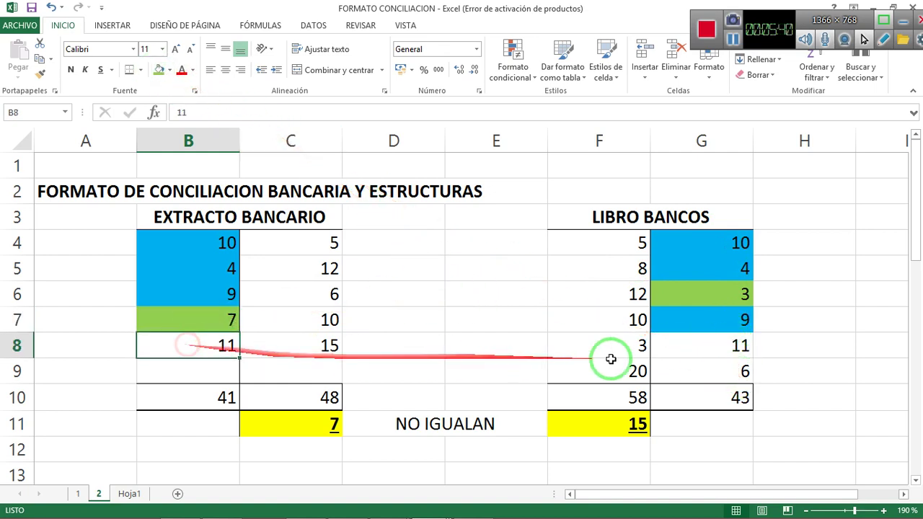
{"action": "left_click", "coordinate": [706, 354], "text": "ctrl"}
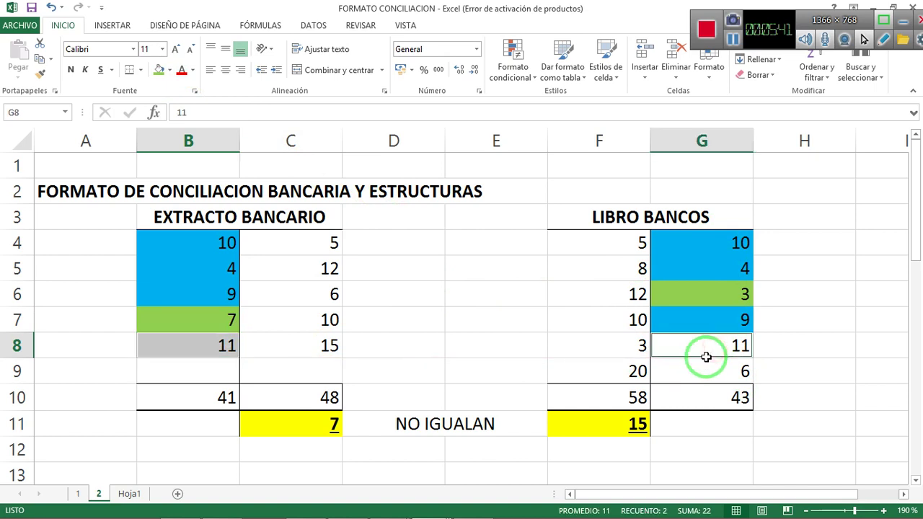
{"action": "left_click", "coordinate": [170, 70]}
{"action": "left_click", "coordinate": [226, 175]}
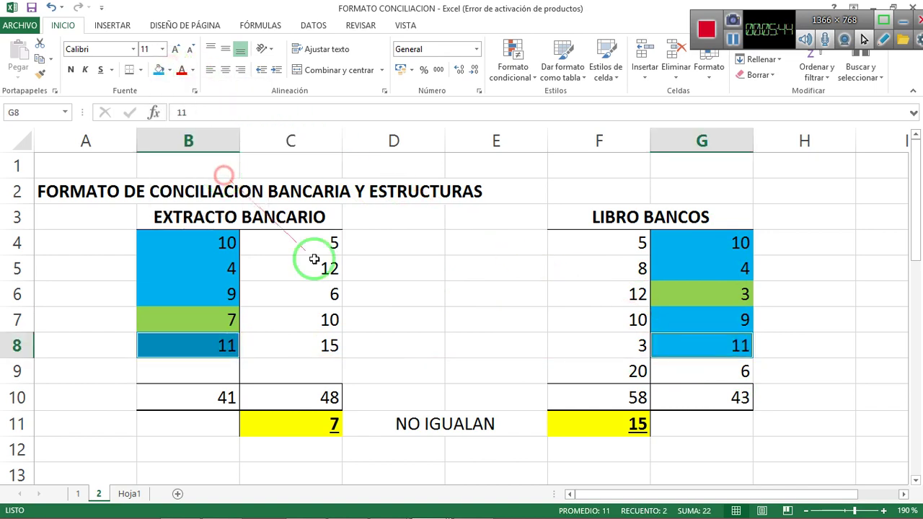
Step: Fill the unmatched ledger amount in G9 with standard light green
{"action": "left_click", "coordinate": [711, 374]}
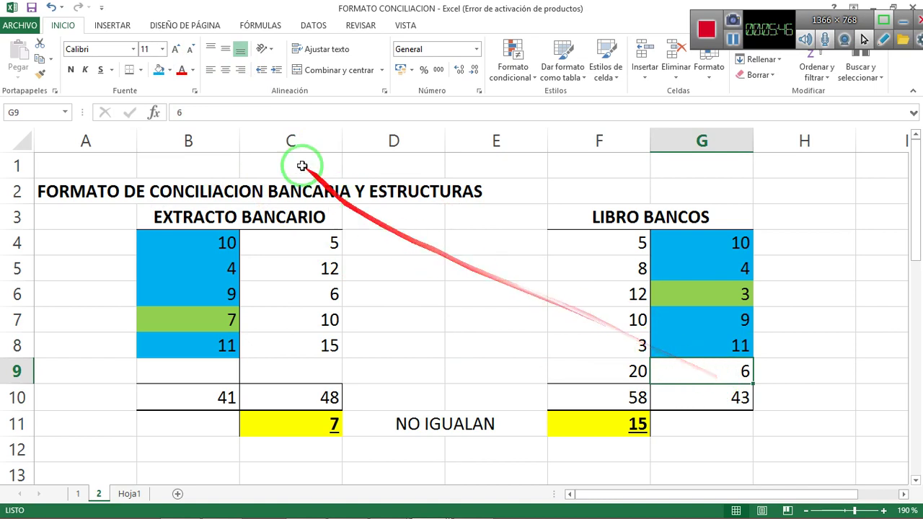
{"action": "left_click", "coordinate": [169, 72]}
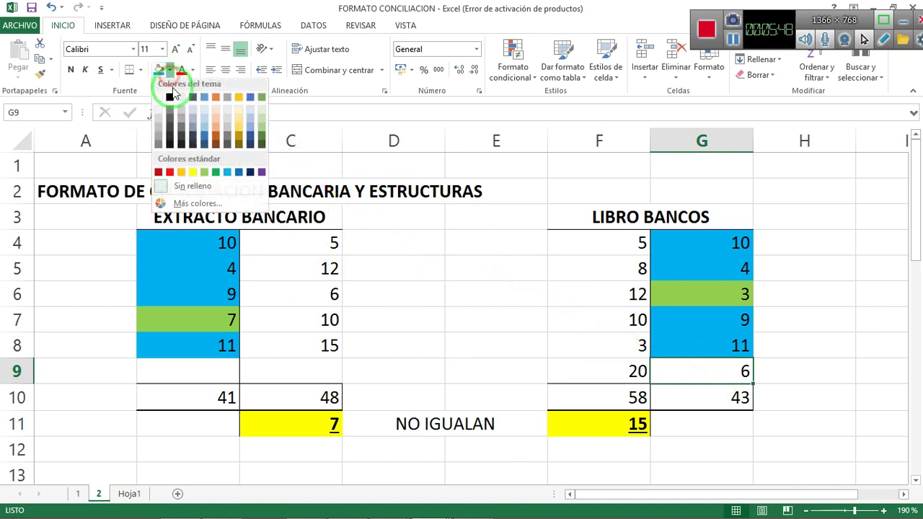
{"action": "left_click", "coordinate": [206, 176]}
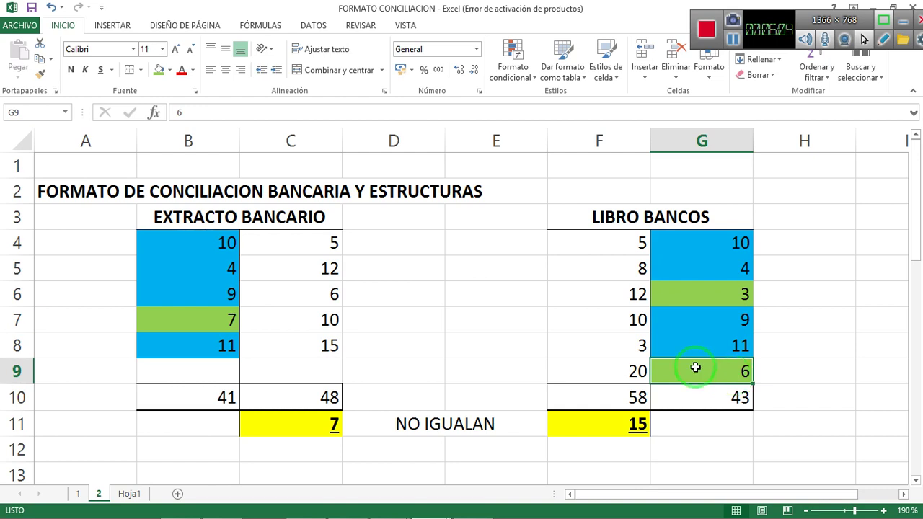
{"action": "left_click", "coordinate": [208, 321]}
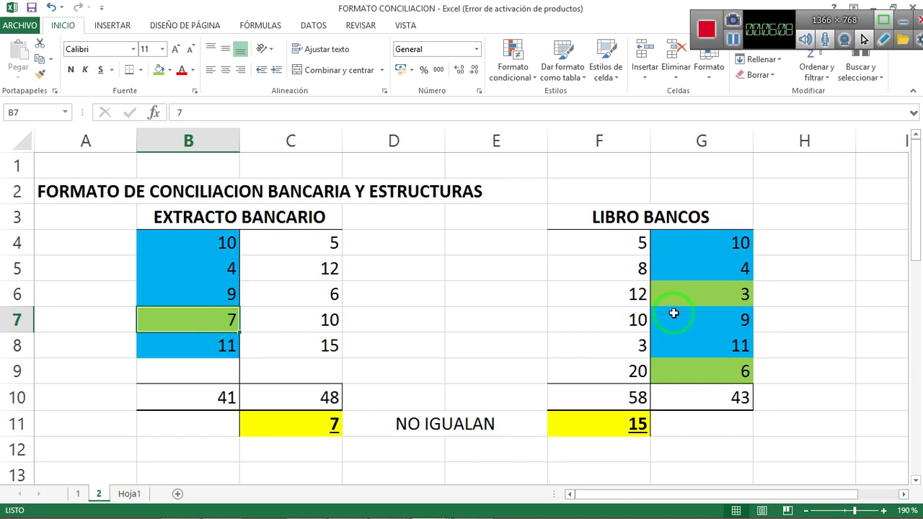
Step: Fill the matching pairs C4 and F4, and C5 and F6, with standard light blue
{"action": "left_click", "coordinate": [315, 246]}
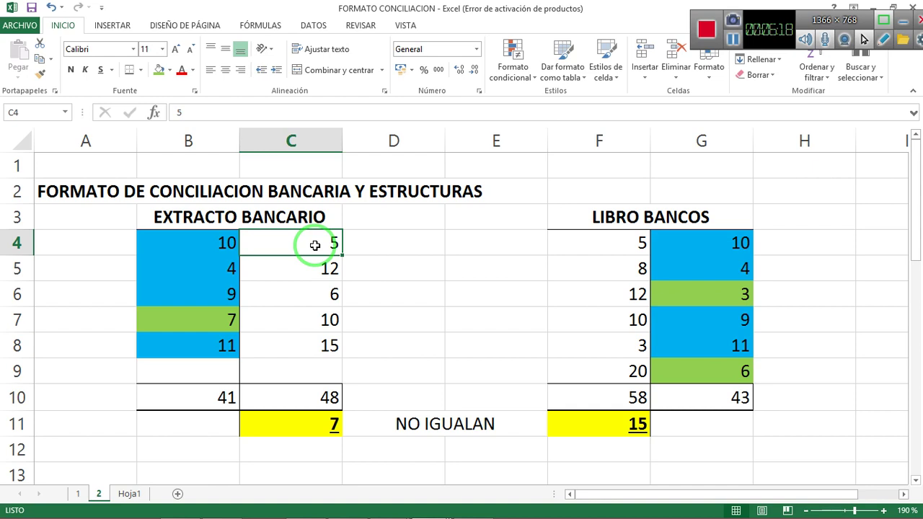
{"action": "left_click", "coordinate": [602, 241], "text": "ctrl"}
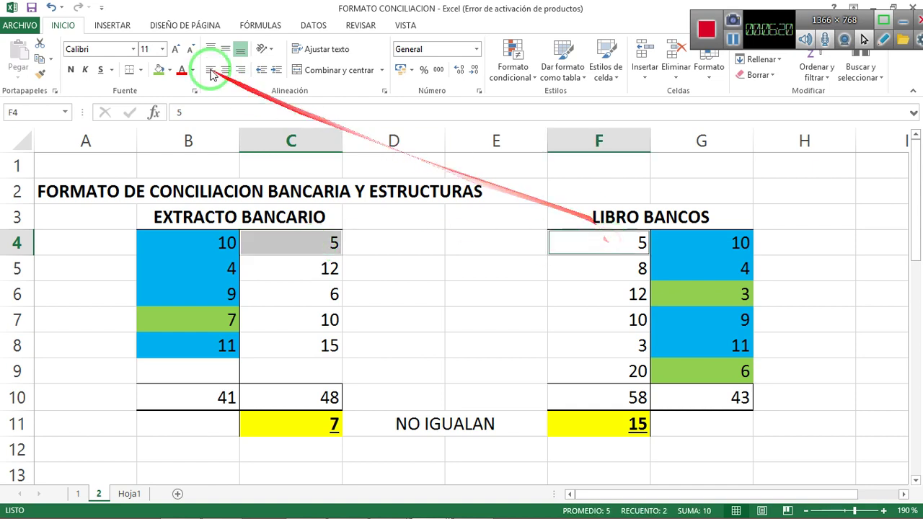
{"action": "left_click", "coordinate": [169, 70]}
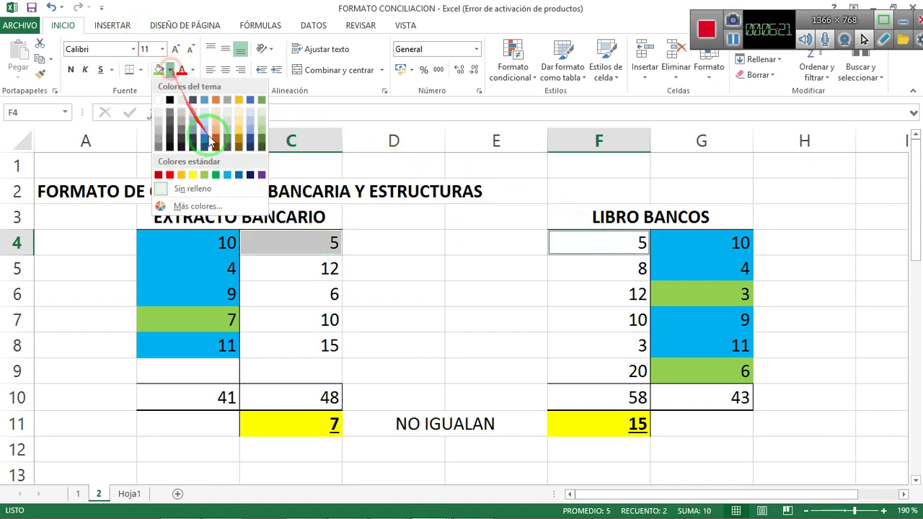
{"action": "left_click", "coordinate": [227, 176]}
{"action": "left_click", "coordinate": [294, 268]}
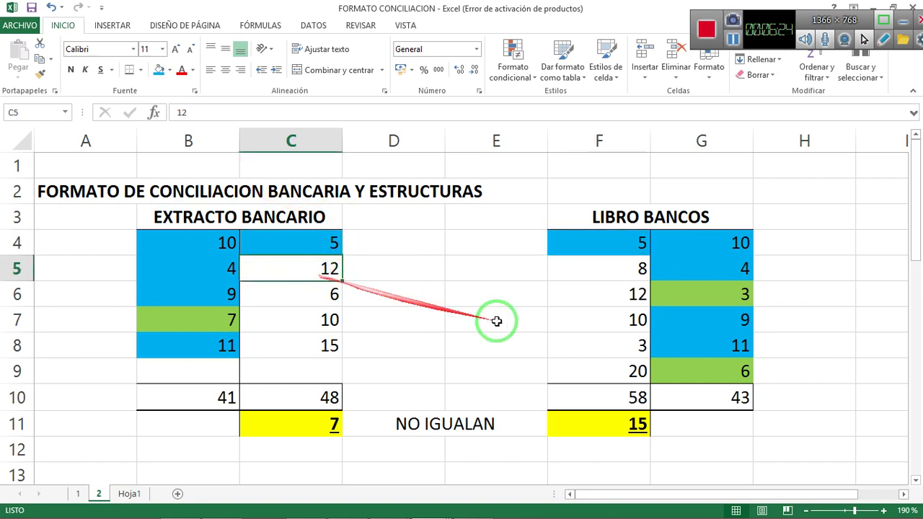
{"action": "left_click", "coordinate": [601, 296], "text": "ctrl"}
{"action": "left_click", "coordinate": [159, 70]}
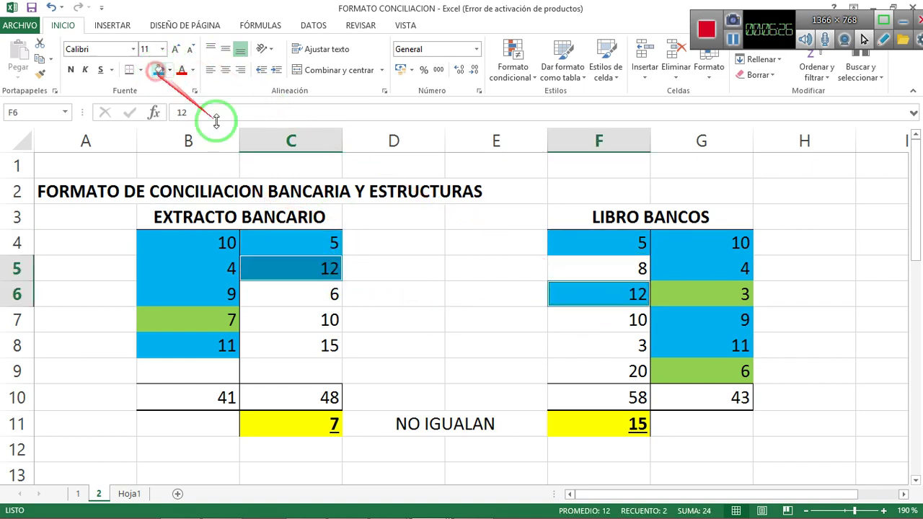
Step: Fill the unmatched bank statement amount in C6 with standard light green
{"action": "left_click", "coordinate": [309, 295]}
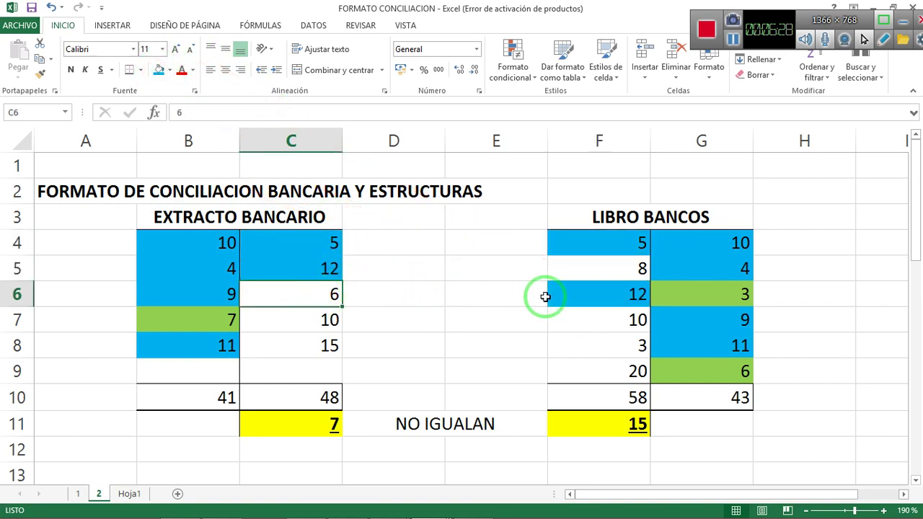
{"action": "left_click", "coordinate": [170, 70]}
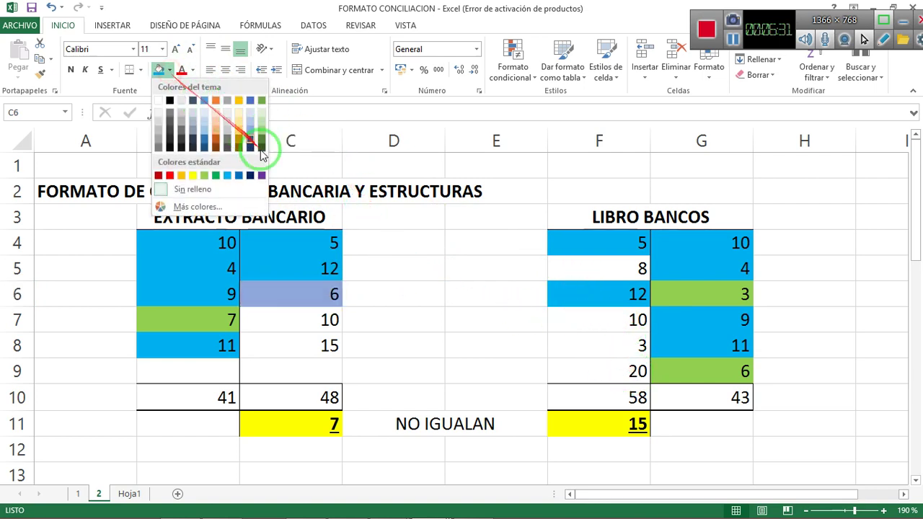
{"action": "left_click", "coordinate": [204, 176]}
Step: Fill the matching amounts of 10 in C7 and F7 with standard light blue
{"action": "left_click", "coordinate": [305, 320]}
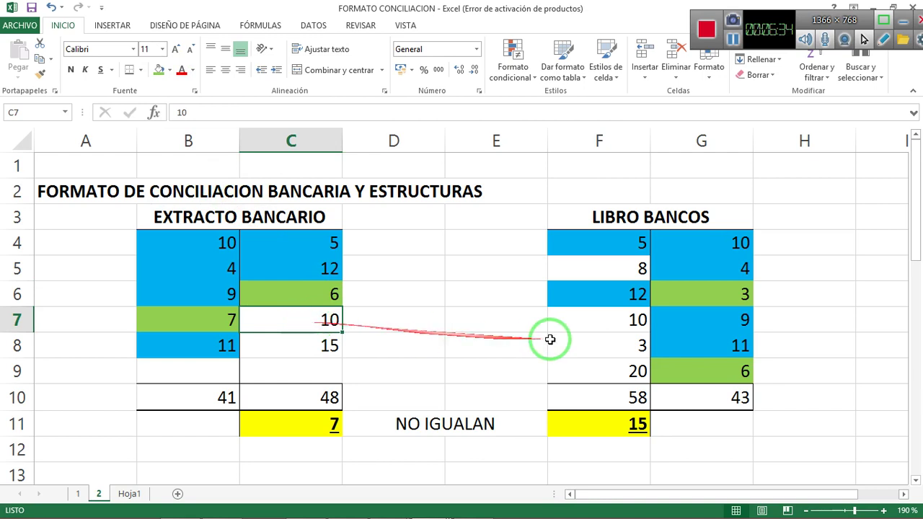
{"action": "left_click", "coordinate": [602, 321], "text": "ctrl"}
{"action": "left_click", "coordinate": [169, 70]}
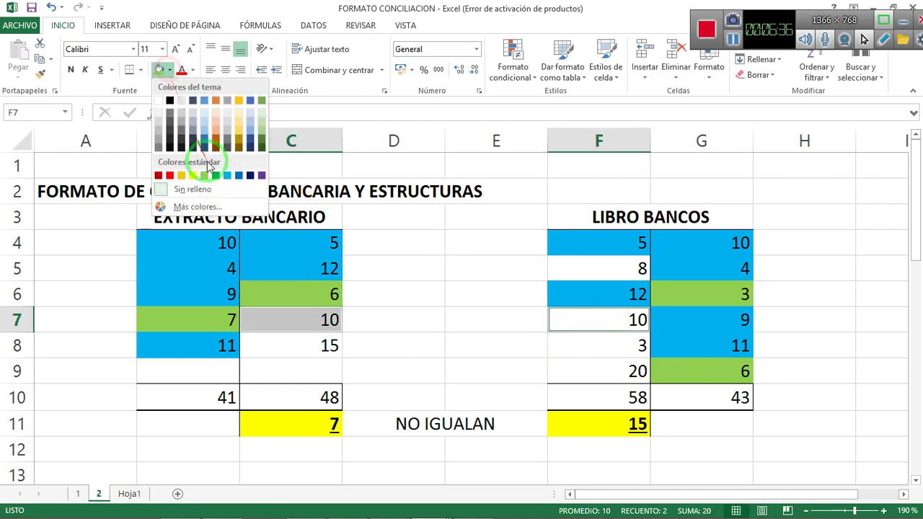
{"action": "left_click", "coordinate": [227, 175]}
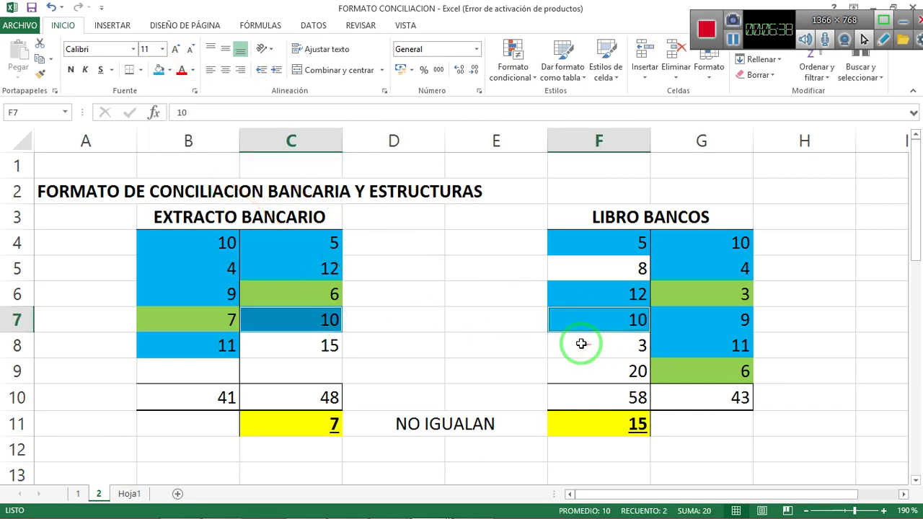
Step: Fill the unmatched bank statement amount in C8 with standard light green
{"action": "left_click", "coordinate": [299, 349]}
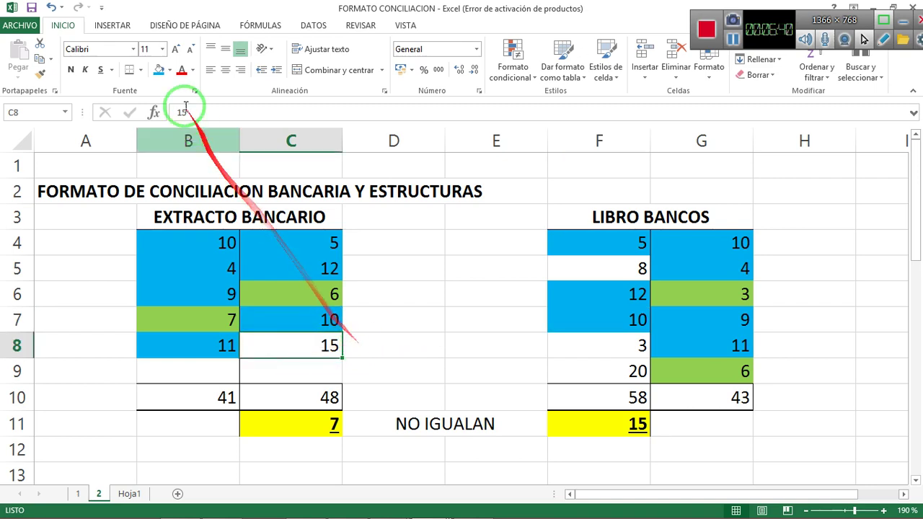
{"action": "left_click", "coordinate": [170, 70]}
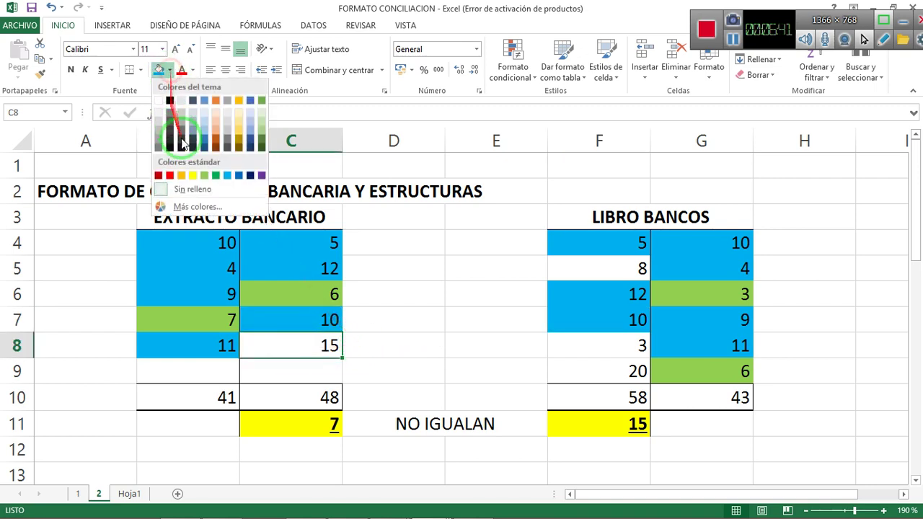
{"action": "left_click", "coordinate": [205, 176]}
Step: Fill the unmatched ledger amounts in F5, F8 and F9 with standard light green
{"action": "left_click", "coordinate": [624, 266]}
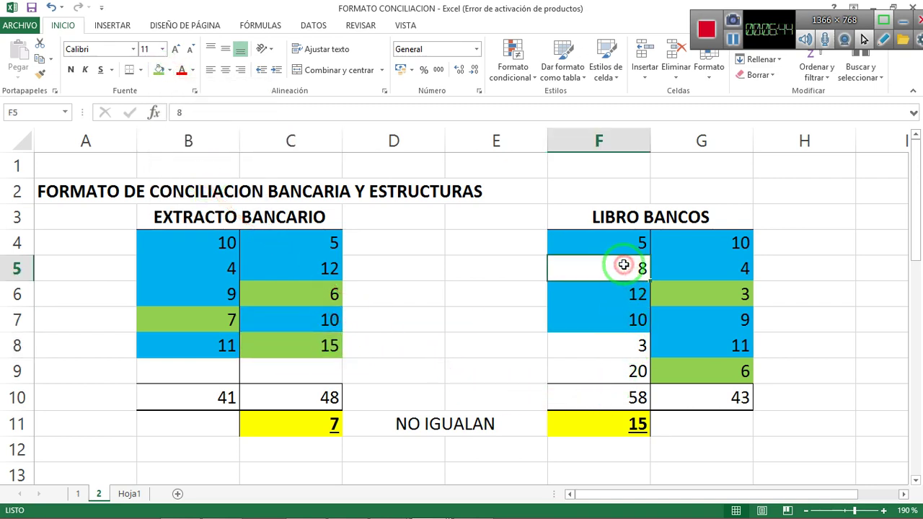
{"action": "left_click", "coordinate": [159, 70]}
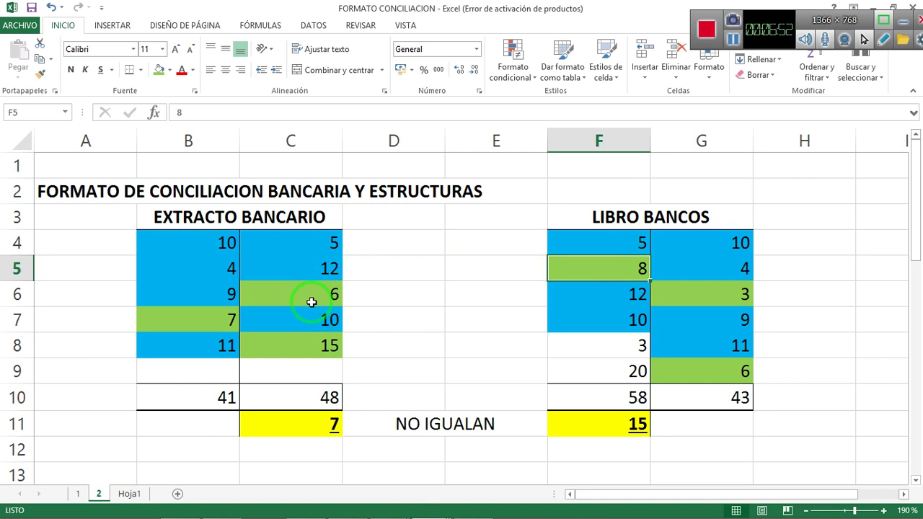
{"action": "left_click", "coordinate": [606, 345]}
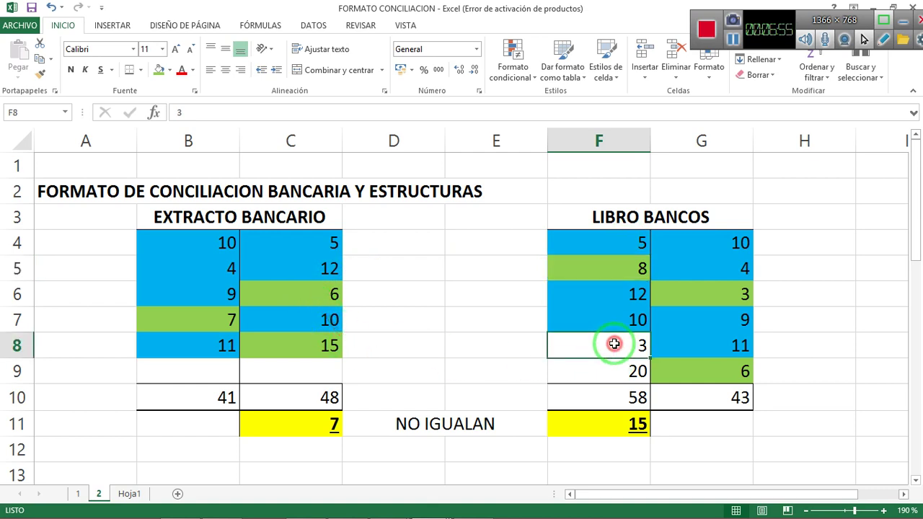
{"action": "left_click", "coordinate": [158, 69]}
{"action": "left_click", "coordinate": [602, 373]}
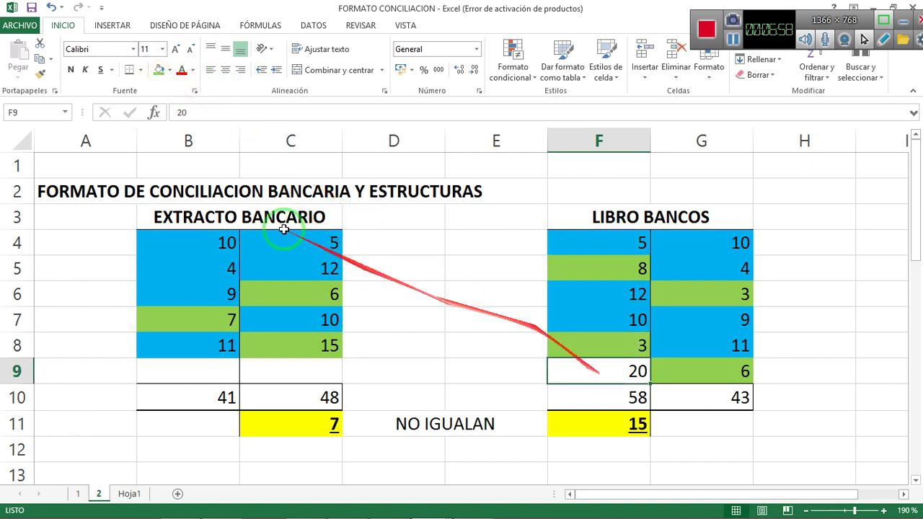
{"action": "left_click", "coordinate": [160, 75]}
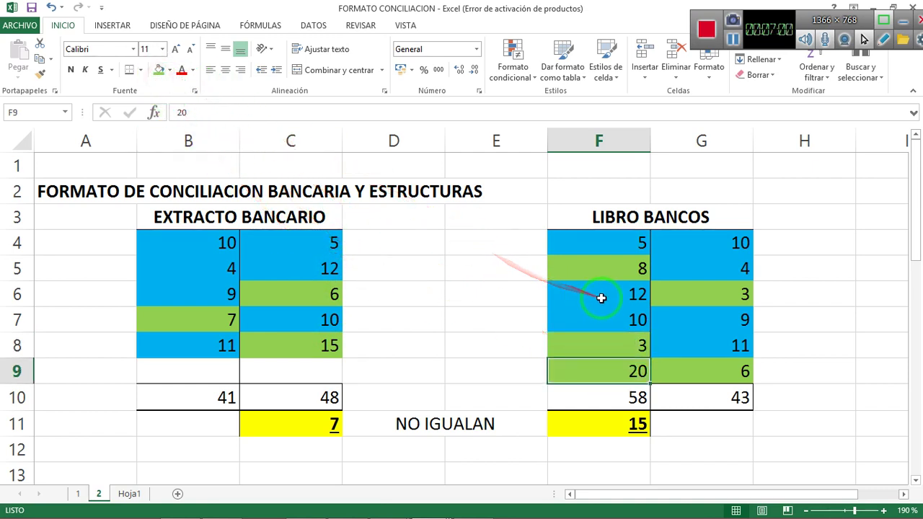
Step: Review the green-marked unmatched amounts in the bank statement and in the ledger
{"action": "left_click", "coordinate": [612, 273]}
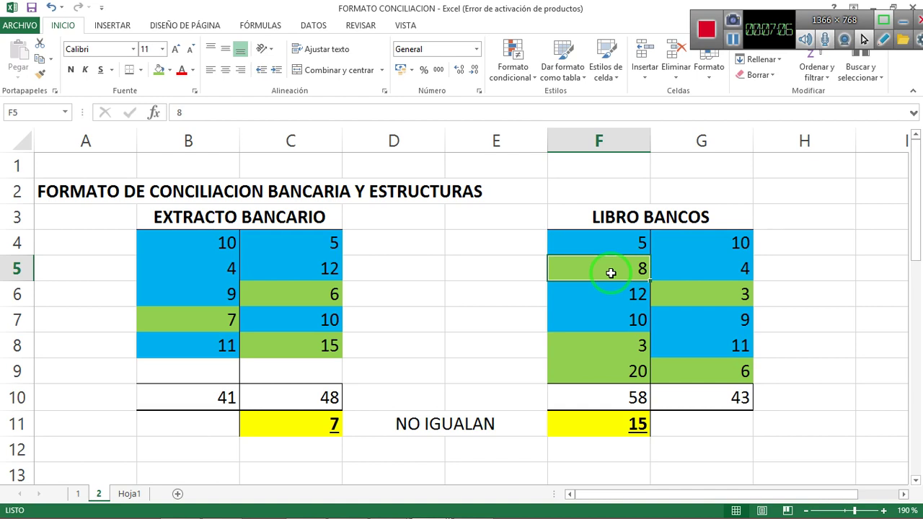
{"action": "left_click", "coordinate": [333, 297]}
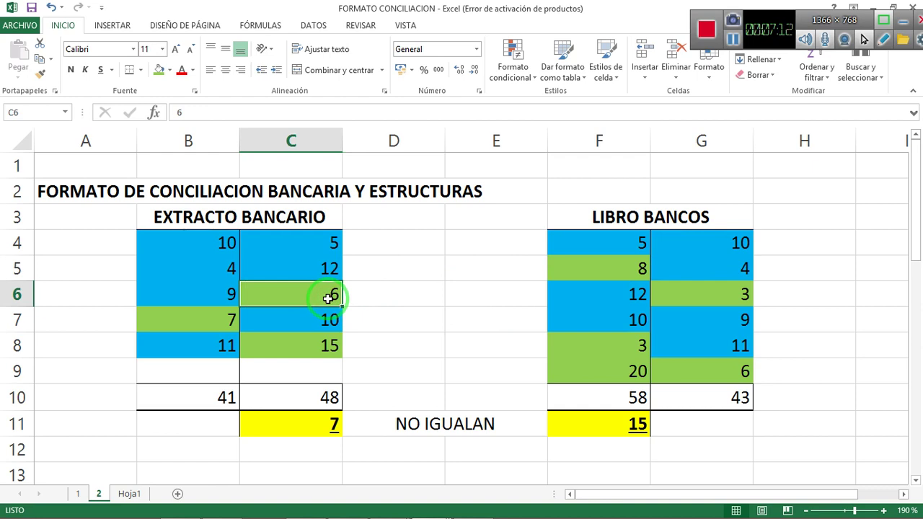
{"action": "left_click", "coordinate": [324, 347]}
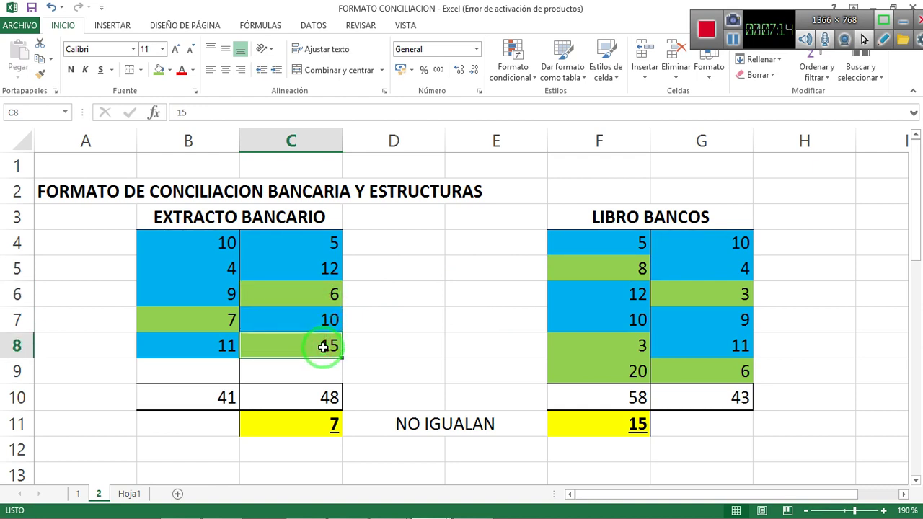
{"action": "left_click", "coordinate": [618, 352]}
{"action": "left_click", "coordinate": [628, 372]}
{"action": "left_click", "coordinate": [632, 349]}
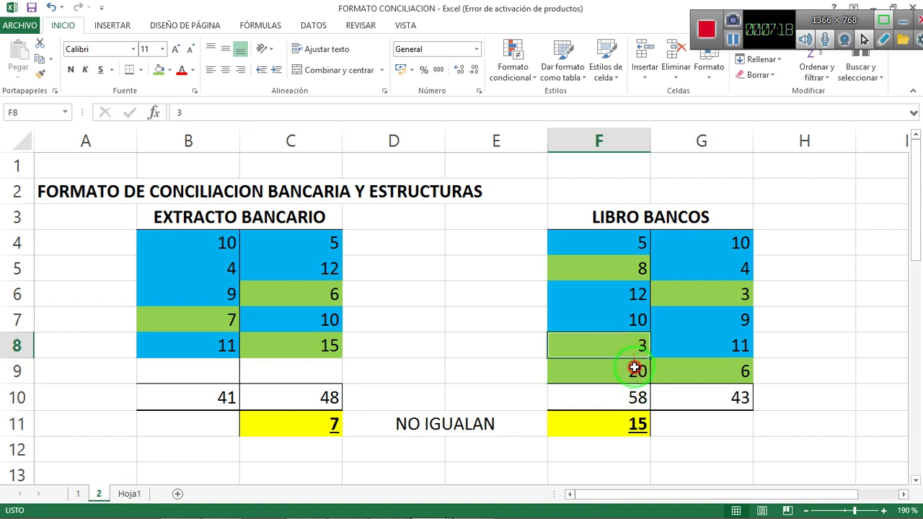
{"action": "left_click", "coordinate": [632, 370]}
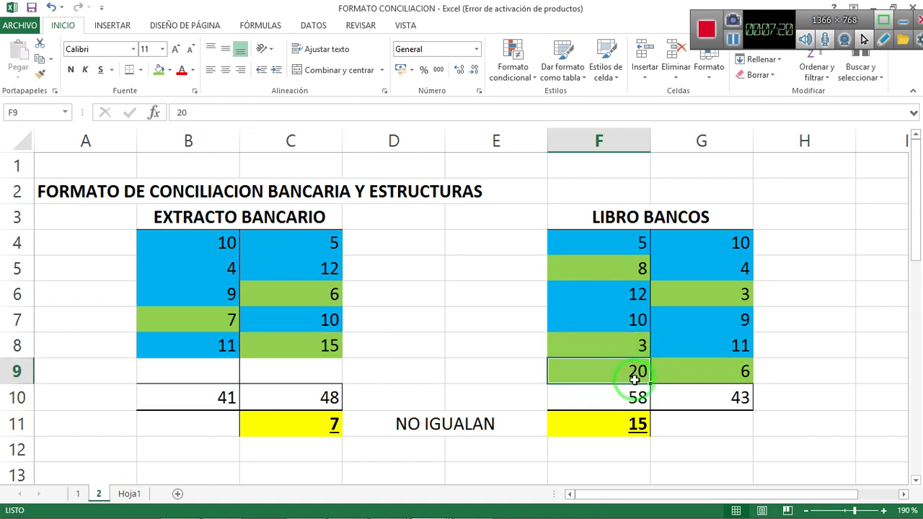
{"action": "key", "text": "Down"}
{"action": "key", "text": "Up"}
{"action": "key", "text": "Up"}
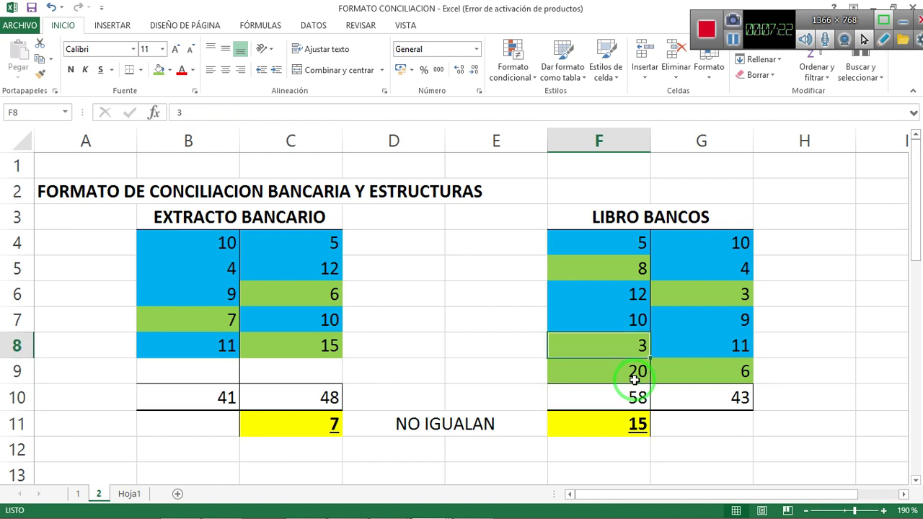
{"action": "key", "text": "Up"}
{"action": "key", "text": "Up"}
{"action": "key", "text": "Up"}
{"action": "key", "text": "Up"}
{"action": "key", "text": "Left"}
{"action": "key", "text": "Left"}
{"action": "key", "text": "Left"}
{"action": "key", "text": "Left"}
{"action": "key", "text": "Down"}
{"action": "key", "text": "Down"}
{"action": "key", "text": "Down"}
{"action": "key", "text": "Down"}
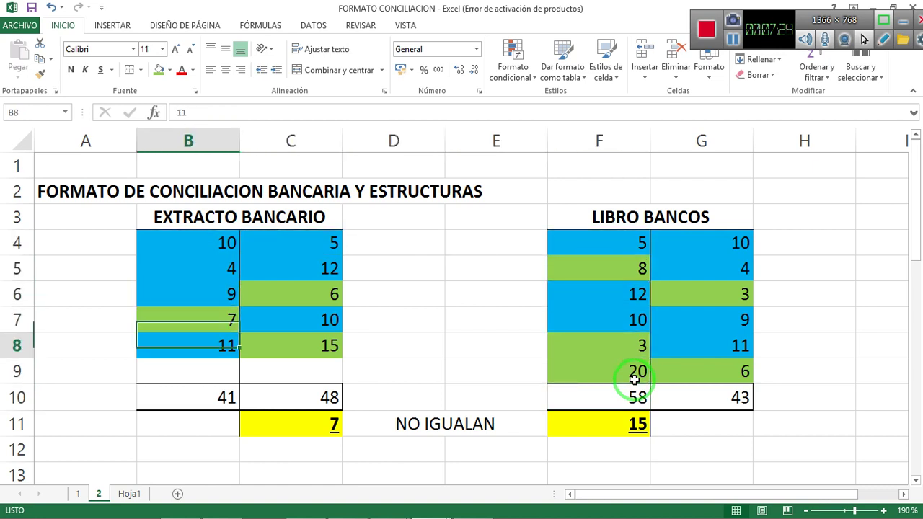
{"action": "key", "text": "Right"}
{"action": "key", "text": "Right"}
{"action": "key", "text": "Right"}
{"action": "key", "text": "Right"}
{"action": "key", "text": "Left"}
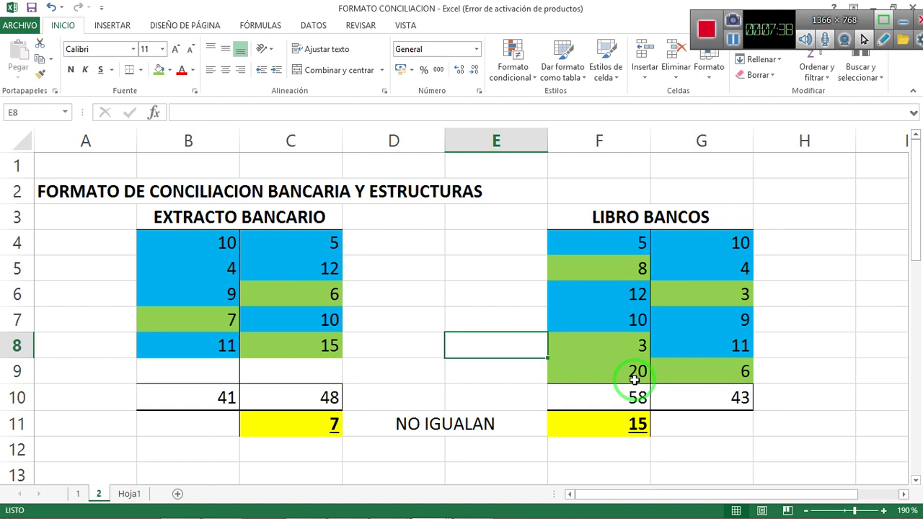
{"action": "key", "text": "Up"}
{"action": "key", "text": "Up"}
{"action": "key", "text": "Up"}
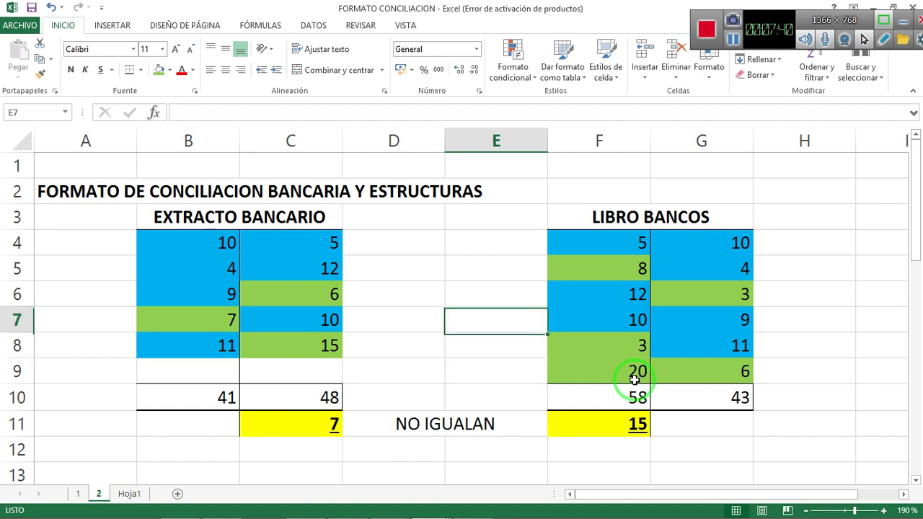
{"action": "key", "text": "Right"}
{"action": "key", "text": "Down"}
{"action": "key", "text": "Left"}
{"action": "key", "text": "Left"}
{"action": "key", "text": "Left"}
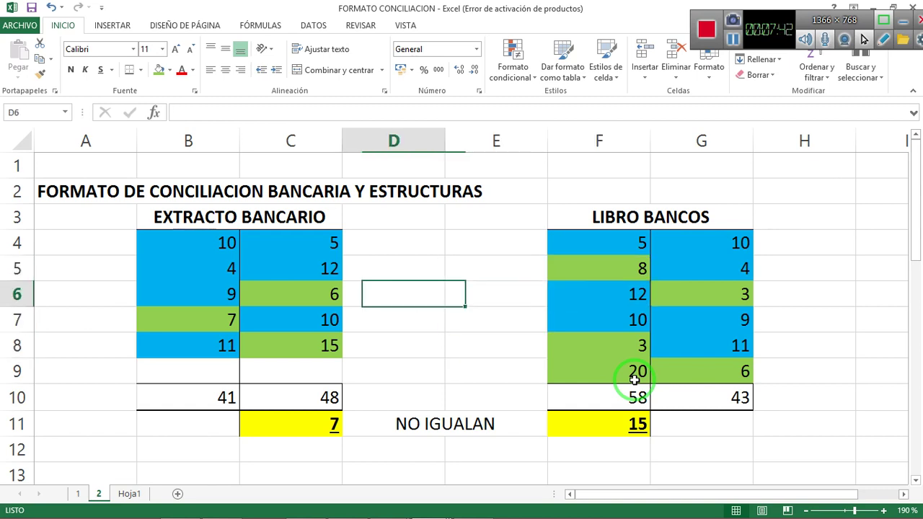
{"action": "key", "text": "Up"}
{"action": "key", "text": "Right"}
{"action": "key", "text": "Right"}
{"action": "key", "text": "Right"}
{"action": "key", "text": "Down"}
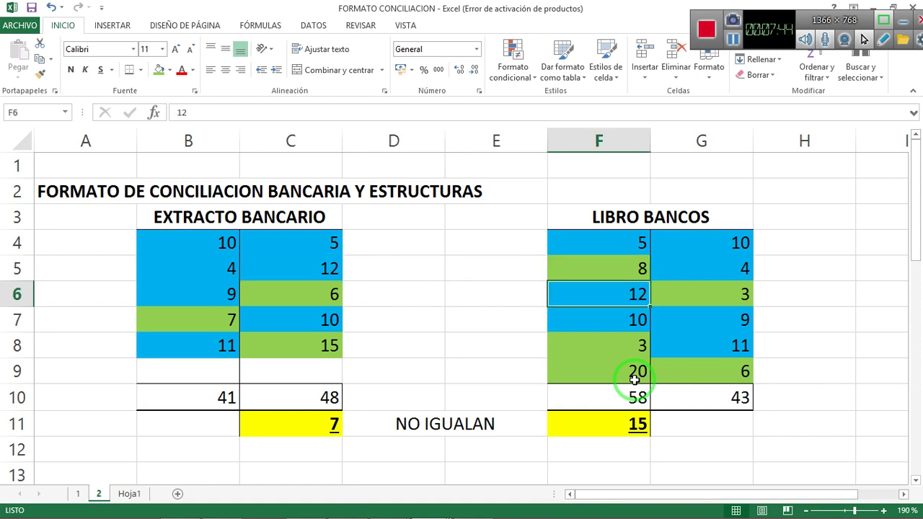
{"action": "key", "text": "Left"}
{"action": "key", "text": "Left"}
{"action": "key", "text": "Left"}
{"action": "key", "text": "Up"}
{"action": "key", "text": "Left"}
{"action": "key", "text": "Right"}
{"action": "key", "text": "Right"}
{"action": "key", "text": "Right"}
{"action": "key", "text": "Right"}
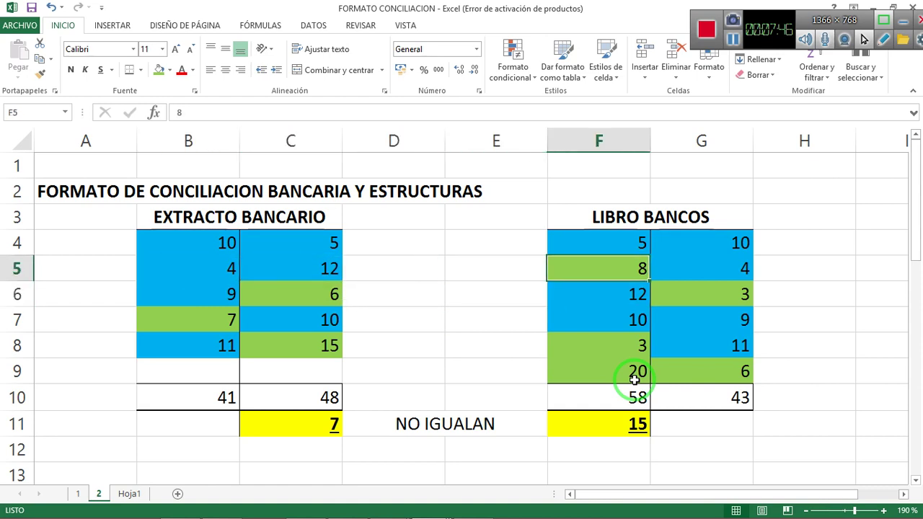
{"action": "key", "text": "Down"}
{"action": "key", "text": "Left"}
{"action": "key", "text": "Left"}
{"action": "key", "text": "Left"}
{"action": "key", "text": "Up"}
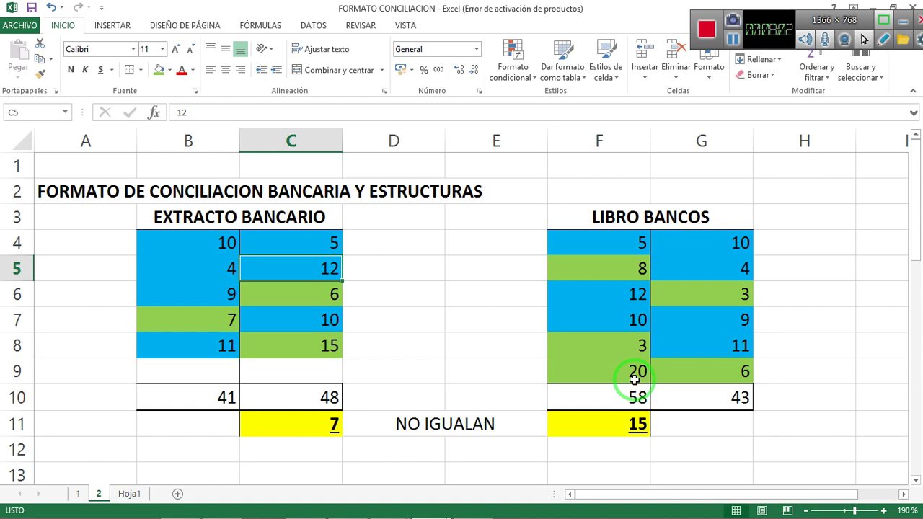
Step: Examine the totals and the balances in rows 10 and 11 beneath both tables
{"action": "key", "text": "Down"}
{"action": "key", "text": "Down"}
{"action": "key", "text": "Down"}
{"action": "key", "text": "Down"}
{"action": "key", "text": "Down"}
{"action": "key", "text": "Down"}
{"action": "key", "text": "Down"}
{"action": "key", "text": "Down"}
{"action": "key", "text": "Down"}
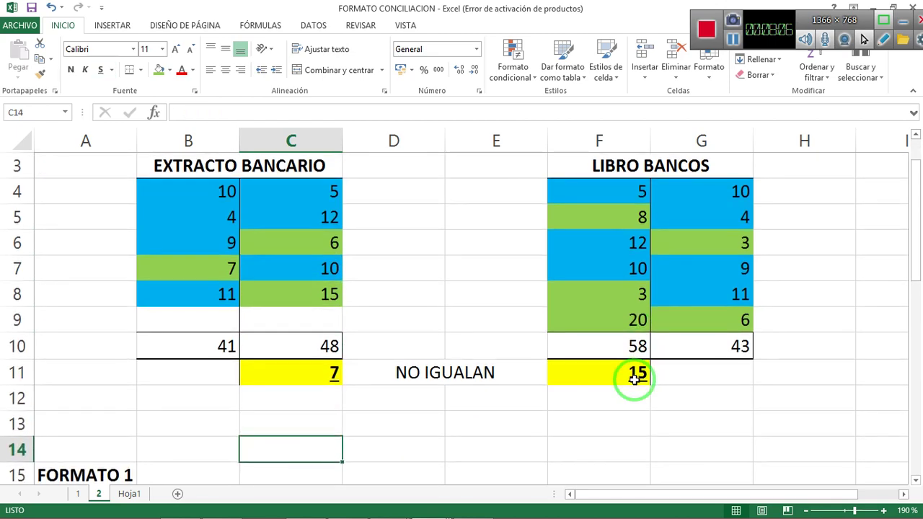
{"action": "key", "text": "Up"}
{"action": "key", "text": "Up"}
{"action": "key", "text": "Up"}
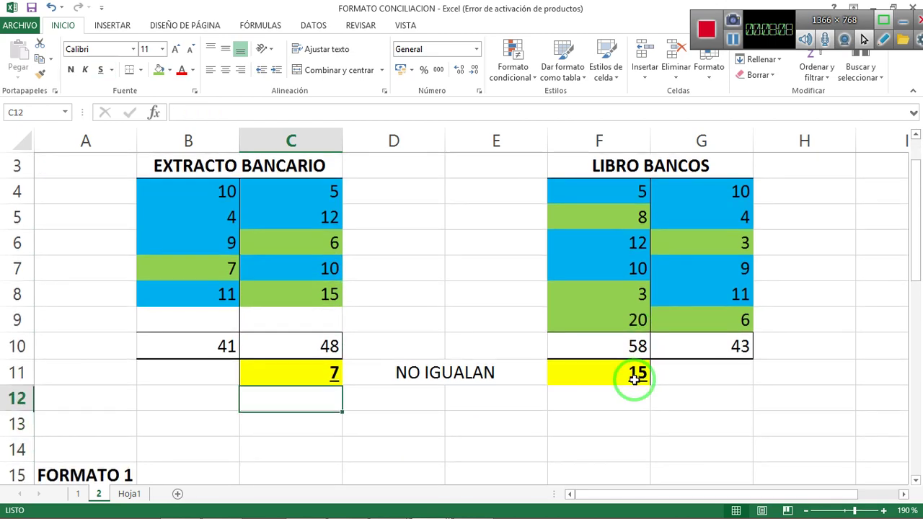
{"action": "key", "text": "Right"}
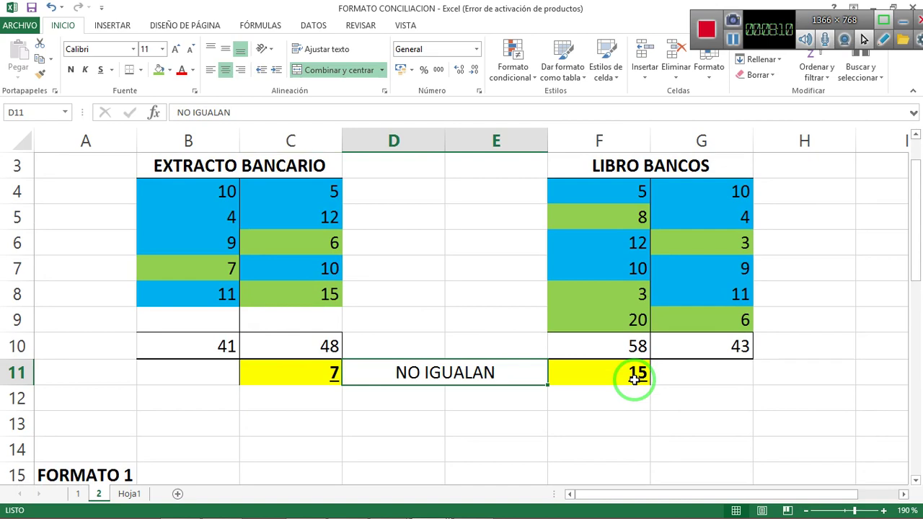
{"action": "key", "text": "Up"}
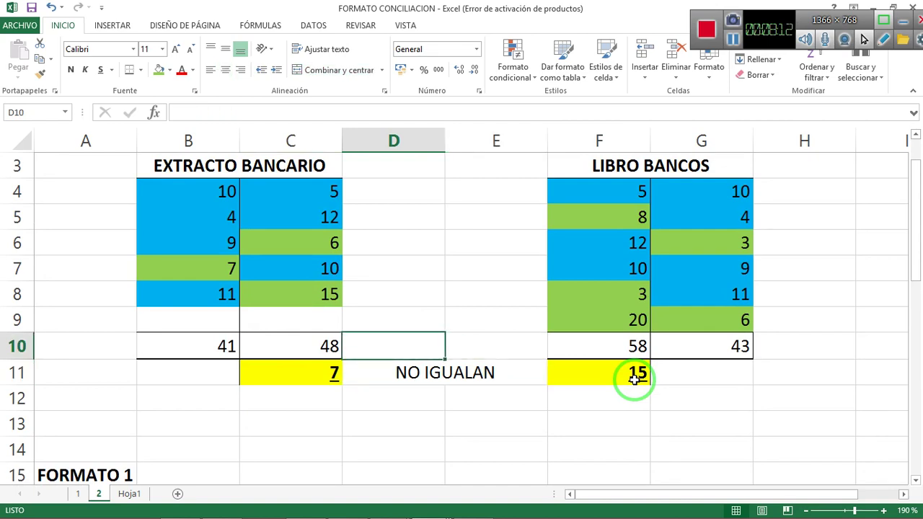
Step: Go down to the FORMATO 1 reconciliation layout and look over its two balance sections in rows 15 to 24
{"action": "key", "text": "Down"}
{"action": "key", "text": "Down"}
{"action": "key", "text": "Down"}
{"action": "key", "text": "Down"}
{"action": "key", "text": "Down"}
{"action": "key", "text": "Down"}
{"action": "key", "text": "Down"}
{"action": "key", "text": "Down"}
{"action": "key", "text": "Down"}
{"action": "key", "text": "Down"}
{"action": "key", "text": "Down"}
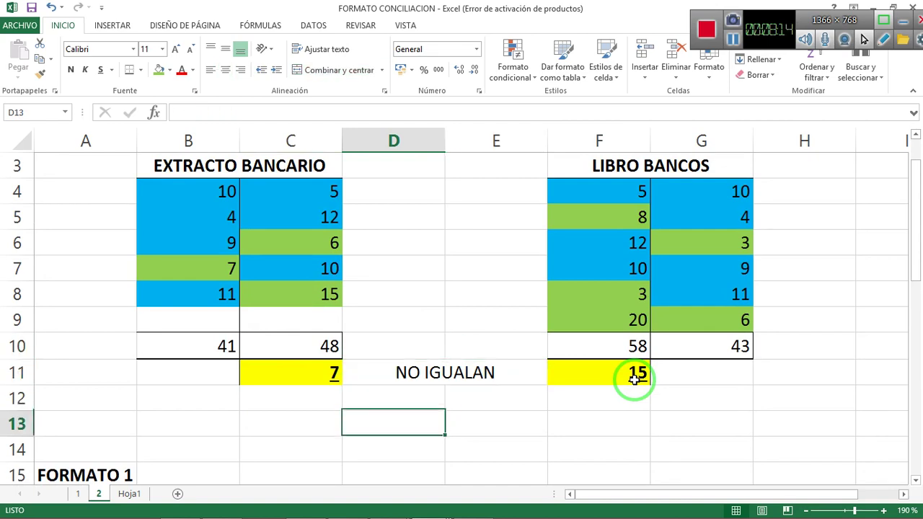
{"action": "key", "text": "Down"}
{"action": "key", "text": "Down"}
{"action": "key", "text": "Down"}
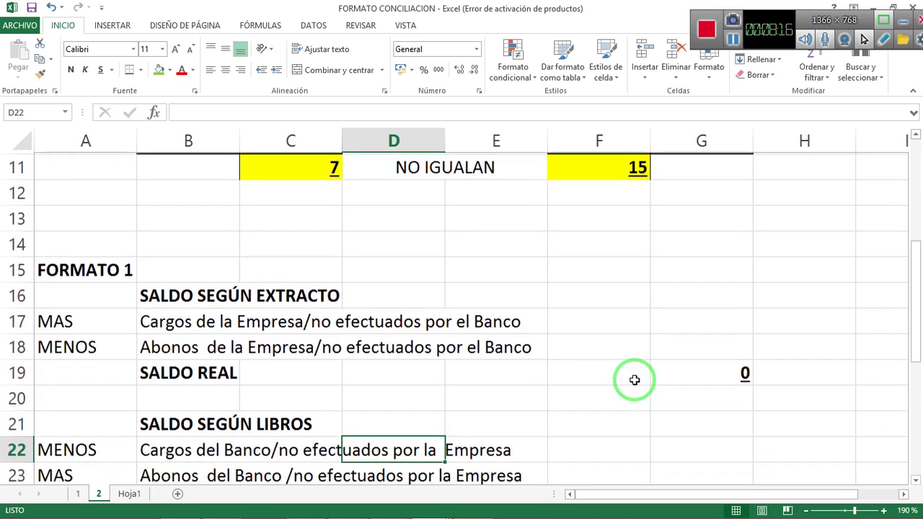
{"action": "key", "text": "Left"}
{"action": "key", "text": "Left"}
{"action": "key", "text": "Left"}
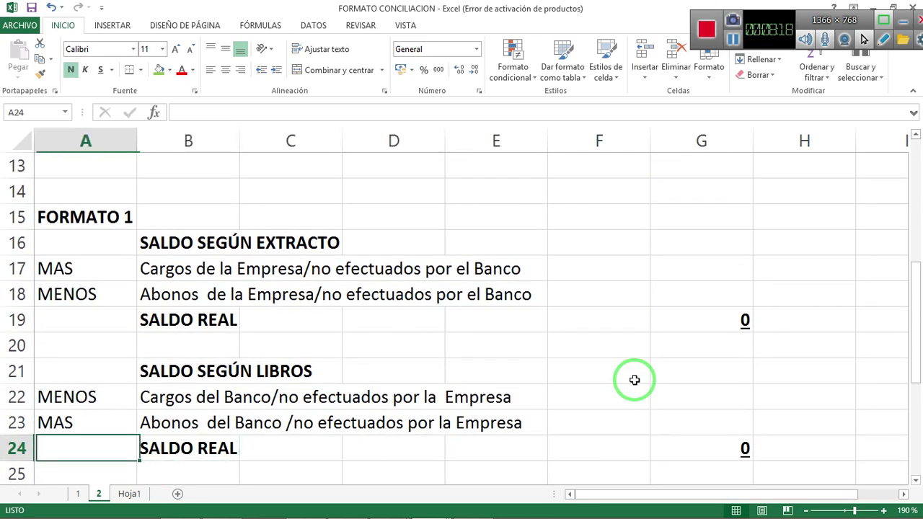
{"action": "key", "text": "Up"}
{"action": "key", "text": "Up"}
{"action": "key", "text": "Up"}
{"action": "key", "text": "Up"}
{"action": "key", "text": "Up"}
{"action": "key", "text": "Up"}
{"action": "key", "text": "Right"}
{"action": "key", "text": "Up"}
{"action": "key", "text": "Up"}
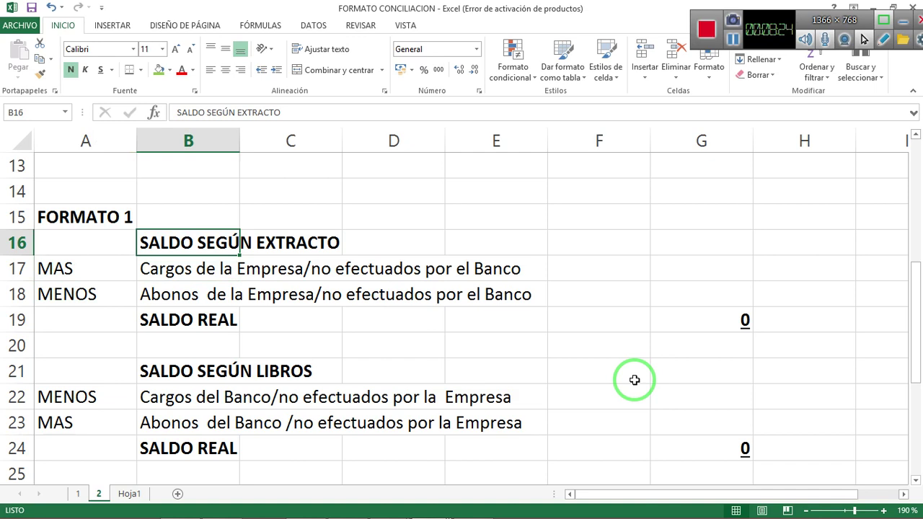
Step: Read the MAS and MENOS lines under SALDO SEGÚN EXTRACTO through to the SALDO REAL row
{"action": "key", "text": "Down"}
{"action": "key", "text": "Left"}
{"action": "key", "text": "Right"}
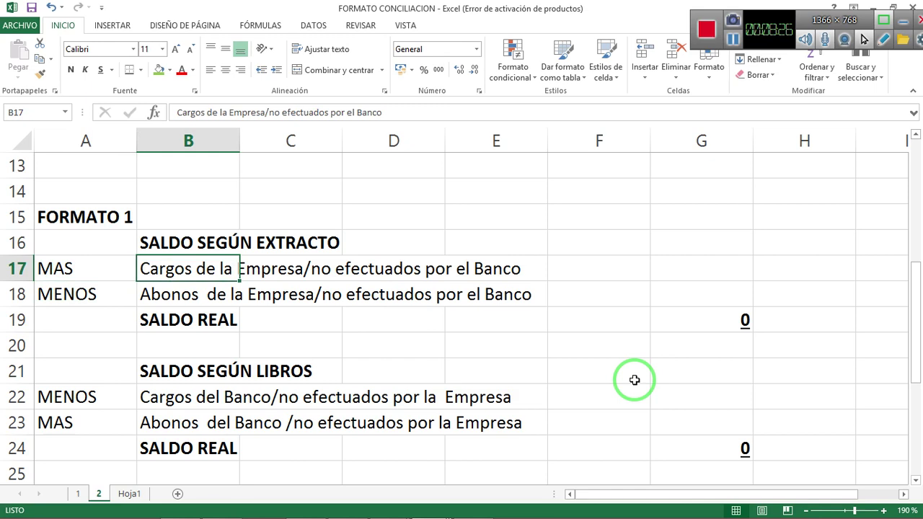
{"action": "key", "text": "Right"}
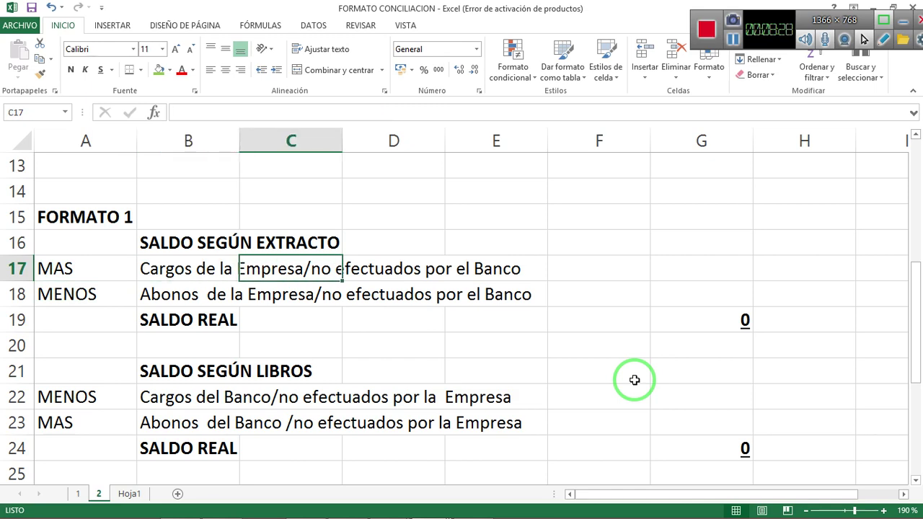
{"action": "key", "text": "Down"}
{"action": "key", "text": "Left"}
{"action": "key", "text": "Left"}
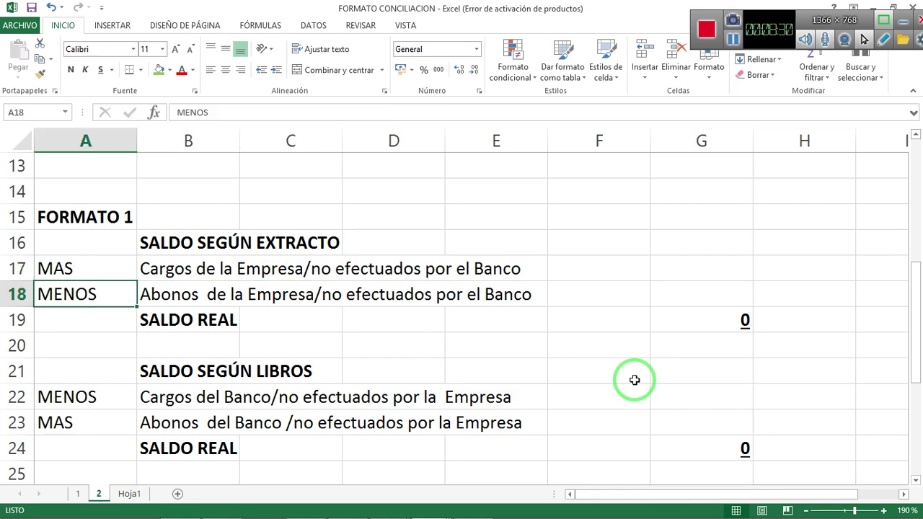
{"action": "key", "text": "Right"}
{"action": "key", "text": "Right"}
{"action": "key", "text": "Left"}
{"action": "key", "text": "Right"}
{"action": "key", "text": "Left"}
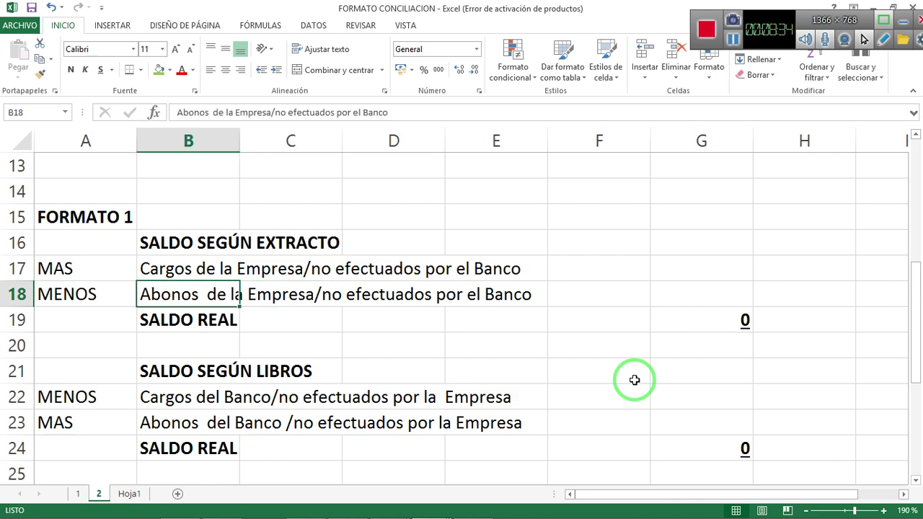
{"action": "key", "text": "Down"}
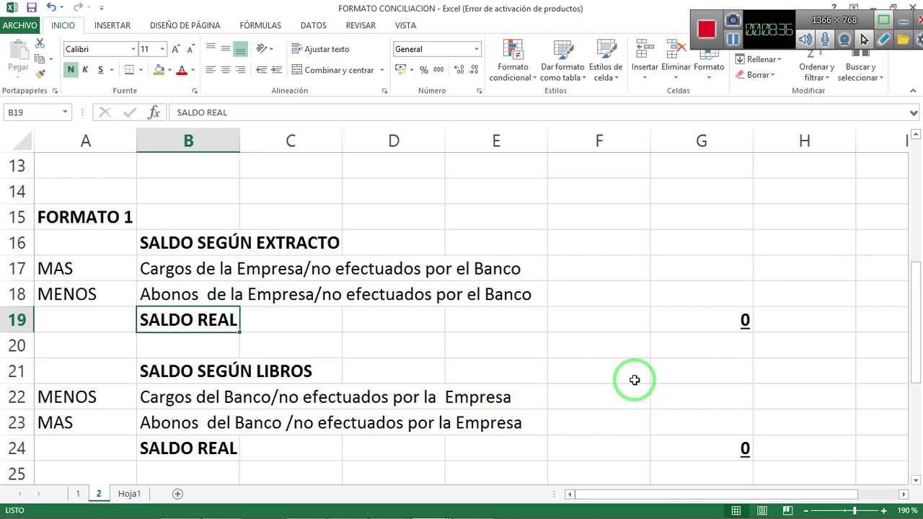
Step: Read the MENOS and MAS lines under SALDO SEGÚN LIBROS through to its SALDO REAL row
{"action": "key", "text": "Down"}
{"action": "key", "text": "Down"}
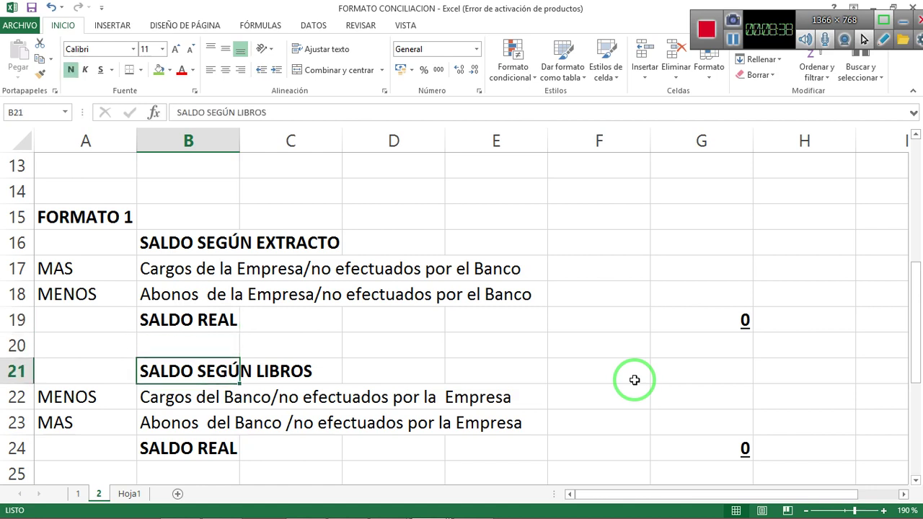
{"action": "key", "text": "Down"}
{"action": "key", "text": "Left"}
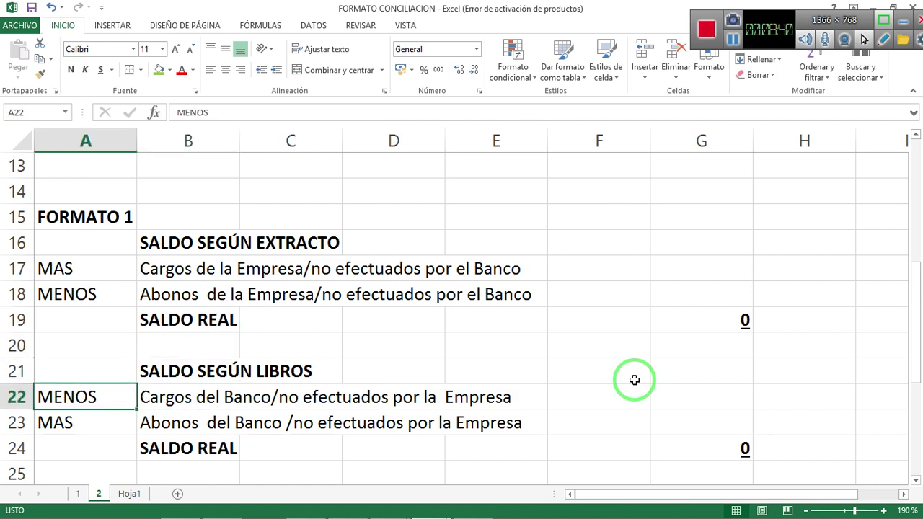
{"action": "key", "text": "Right"}
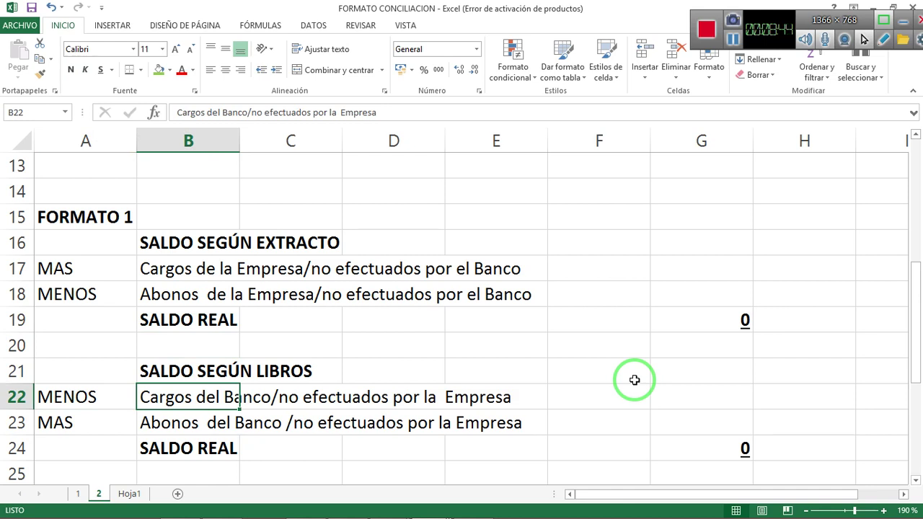
{"action": "key", "text": "Down"}
{"action": "key", "text": "Left"}
{"action": "key", "text": "Right"}
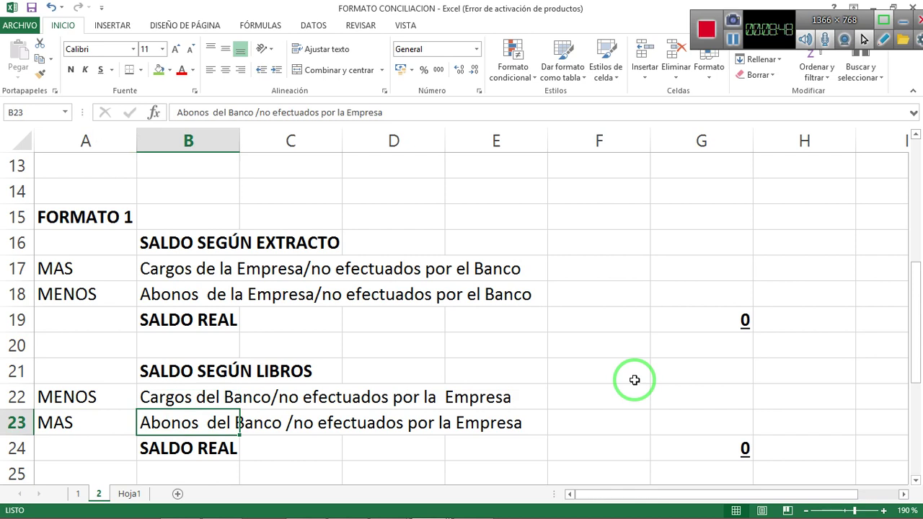
{"action": "key", "text": "Down"}
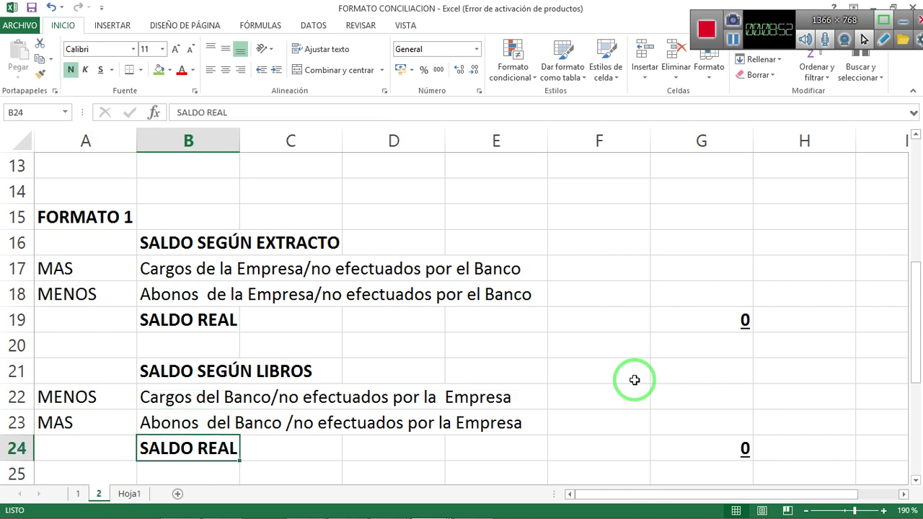
Step: Fill the SALDO SEGÚN EXTRACTO amount in G16 with a reference to the bank statement balance in C11
{"action": "key", "text": "Right"}
{"action": "key", "text": "Right"}
{"action": "key", "text": "Right"}
{"action": "key", "text": "Up"}
{"action": "key", "text": "Up"}
{"action": "key", "text": "Up"}
{"action": "key", "text": "Up"}
{"action": "key", "text": "Up"}
{"action": "key", "text": "Up"}
{"action": "key", "text": "Up"}
{"action": "key", "text": "Up"}
{"action": "key", "text": "Up"}
{"action": "key", "text": "Up"}
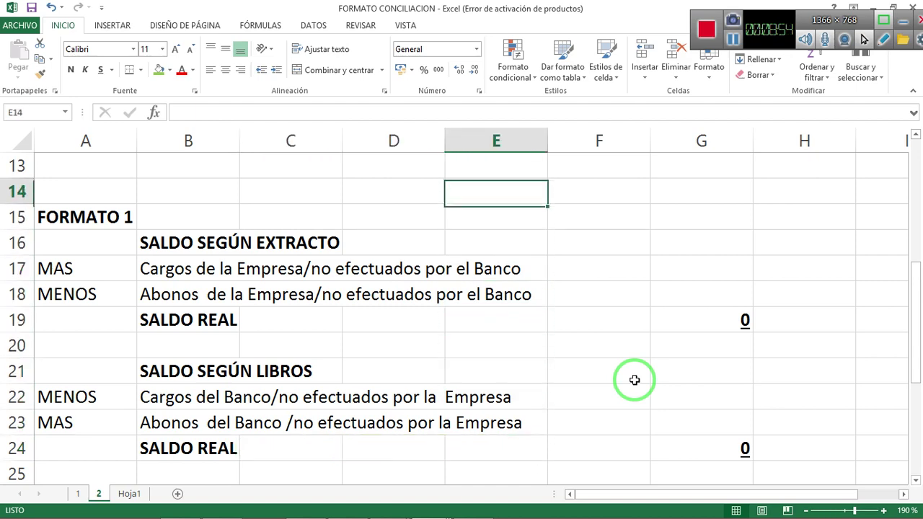
{"action": "scroll", "coordinate": [660, 331], "scroll_direction": "up", "scroll_amount": 2}
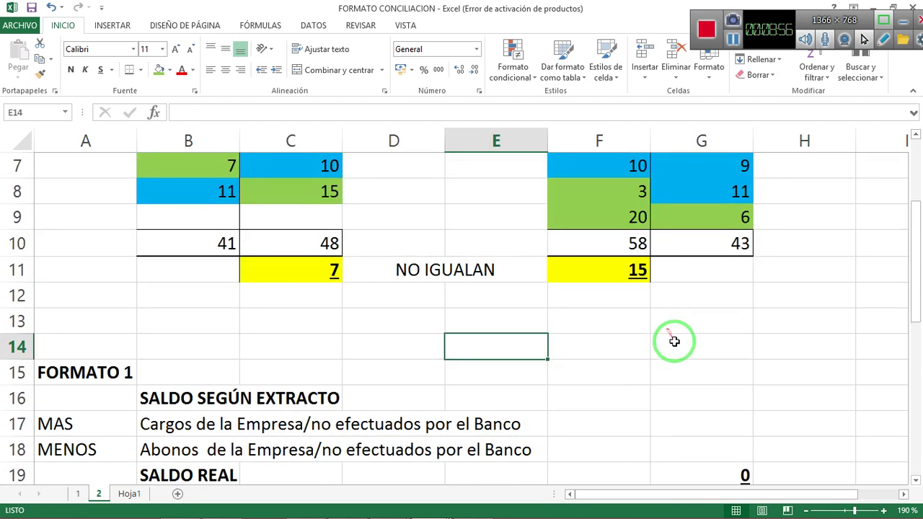
{"action": "left_click", "coordinate": [695, 391]}
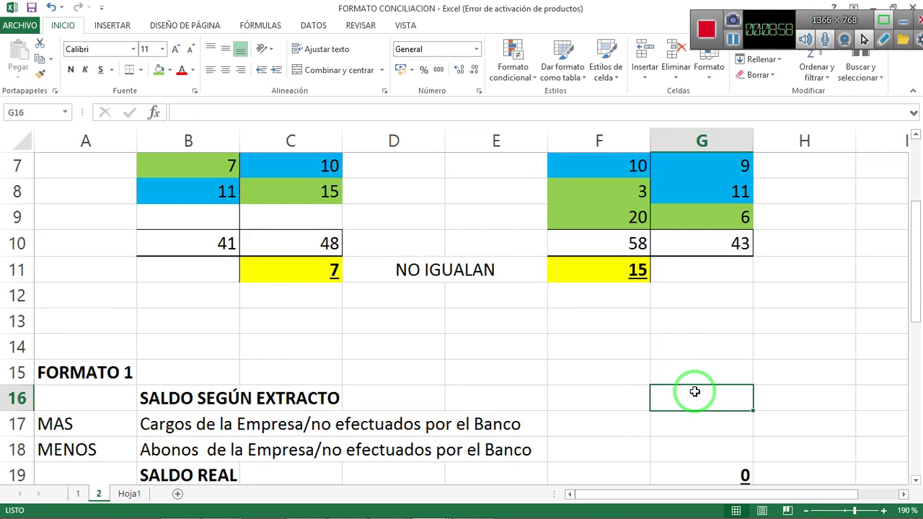
{"action": "scroll", "coordinate": [330, 295], "scroll_direction": "up", "scroll_amount": 2}
{"action": "scroll", "coordinate": [457, 377], "scroll_direction": "down", "scroll_amount": 2}
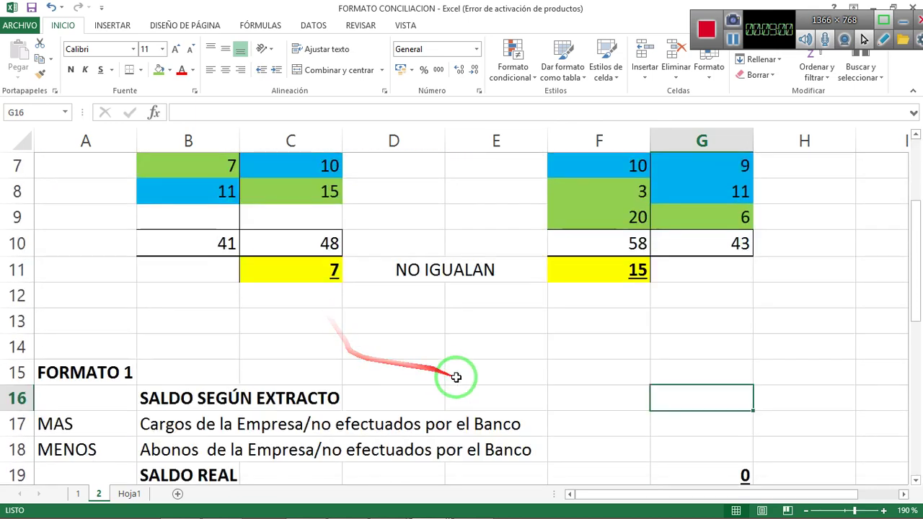
{"action": "type", "text": "+"}
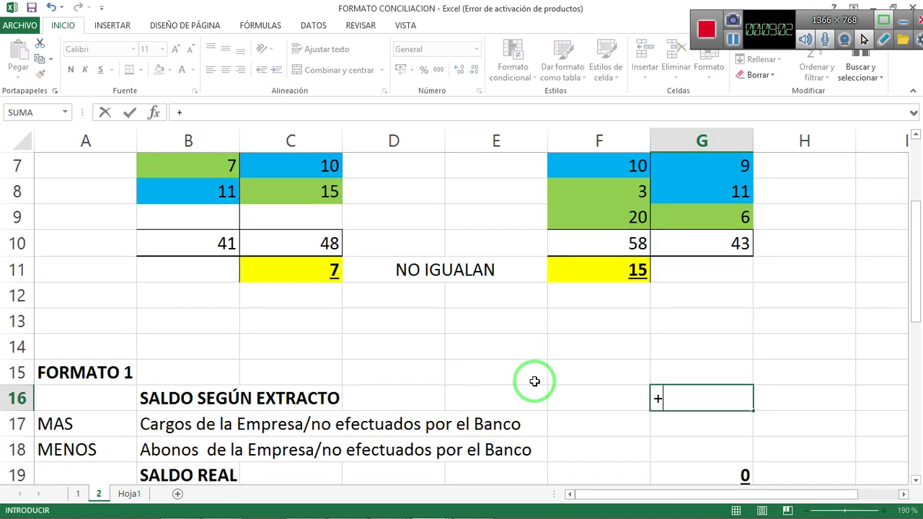
{"action": "left_click", "coordinate": [316, 271]}
{"action": "key", "text": "Return"}
Step: Compare the MAS line in row 17 with the green-marked company charges in column F of LIBRO BANCOS
{"action": "scroll", "coordinate": [311, 270], "scroll_direction": "up", "scroll_amount": 2}
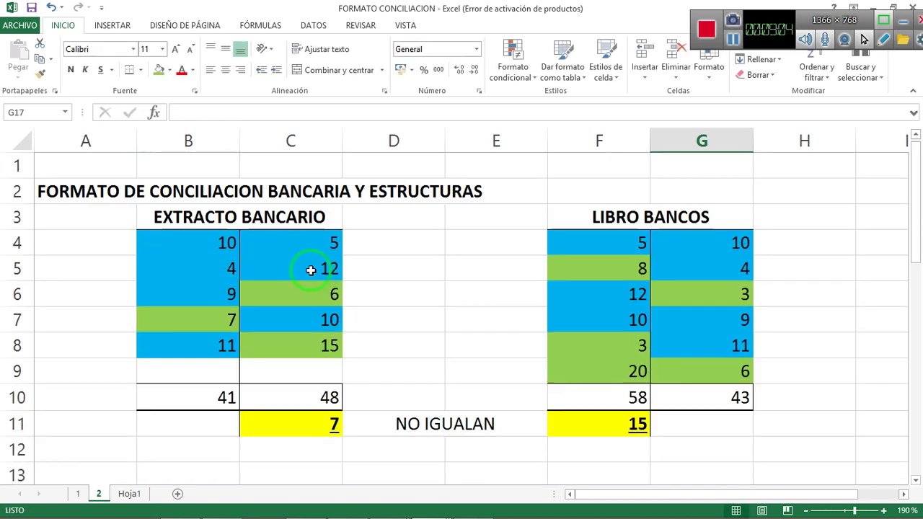
{"action": "scroll", "coordinate": [447, 364], "scroll_direction": "down", "scroll_amount": 2}
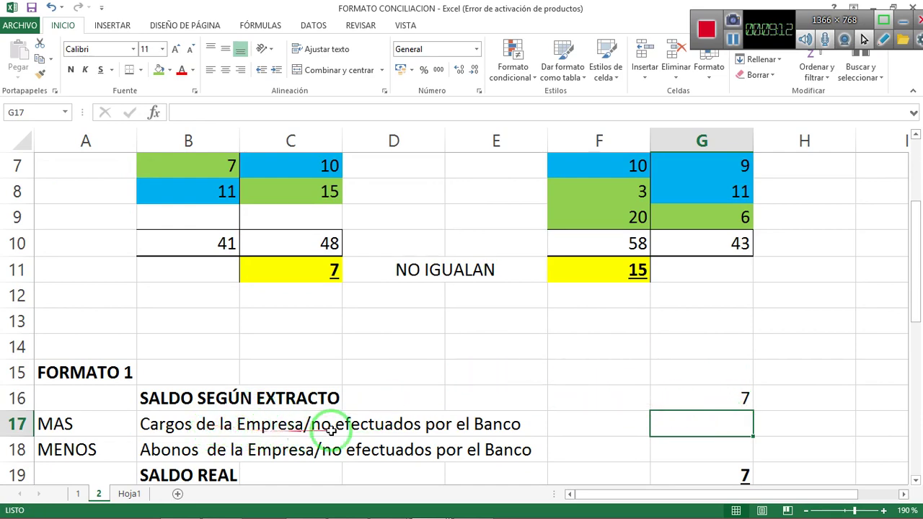
{"action": "scroll", "coordinate": [562, 424], "scroll_direction": "up", "scroll_amount": 2}
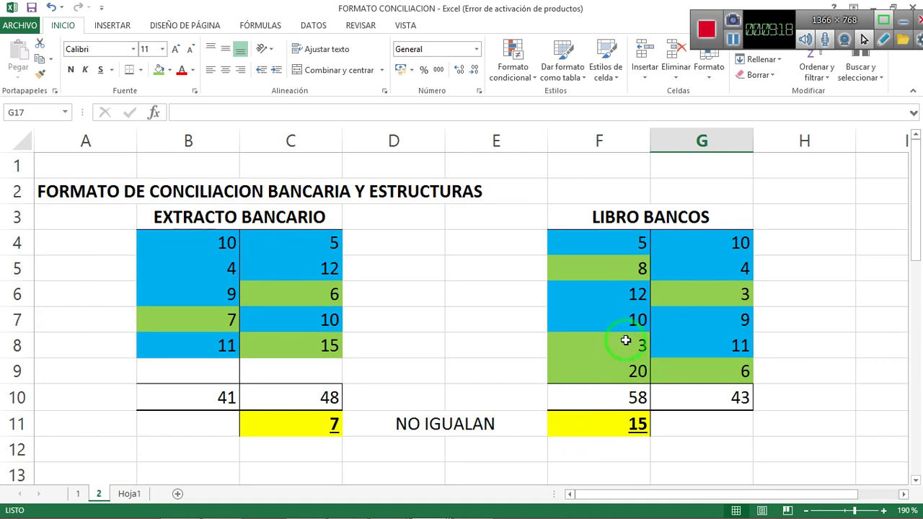
{"action": "scroll", "coordinate": [626, 339], "scroll_direction": "down", "scroll_amount": 2}
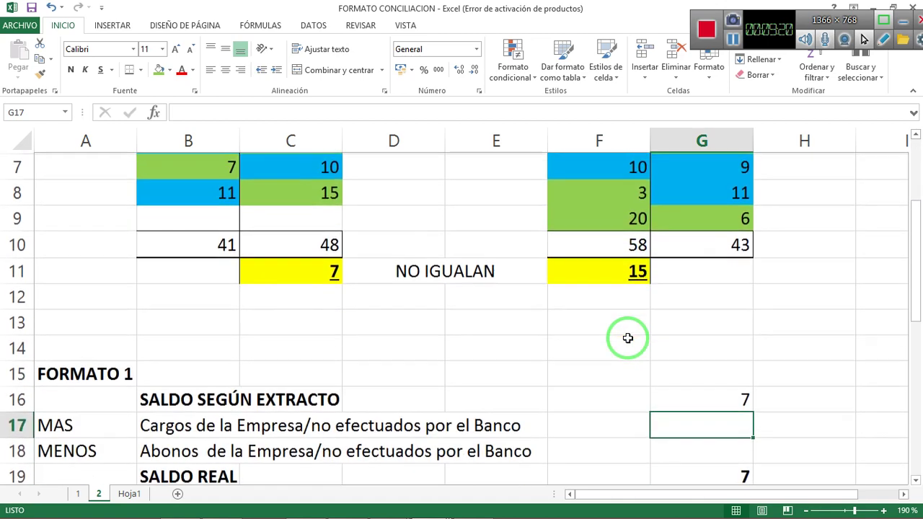
{"action": "scroll", "coordinate": [627, 338], "scroll_direction": "up", "scroll_amount": 2}
{"action": "left_click", "coordinate": [639, 269]}
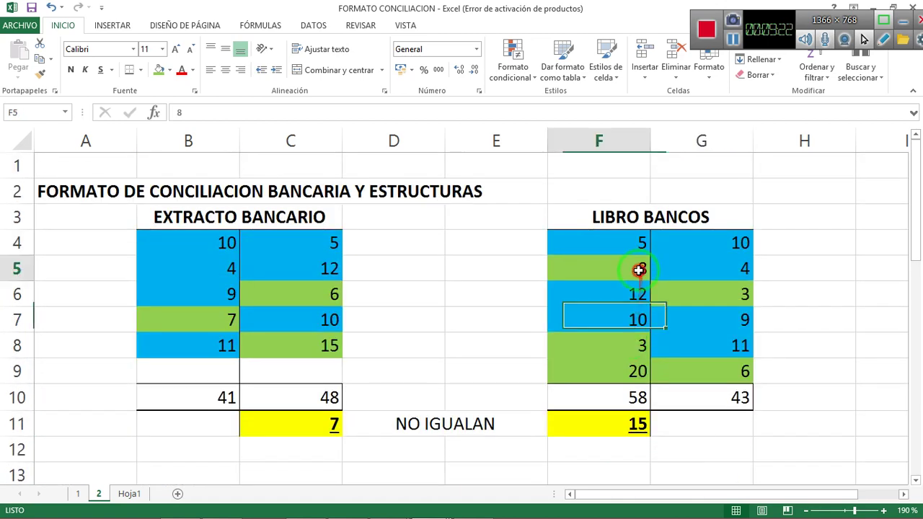
{"action": "key", "text": "Down"}
{"action": "key", "text": "Down"}
{"action": "key", "text": "Down"}
{"action": "key", "text": "Down"}
{"action": "key", "text": "Up"}
{"action": "key", "text": "Up"}
{"action": "key", "text": "Up"}
{"action": "key", "text": "Up"}
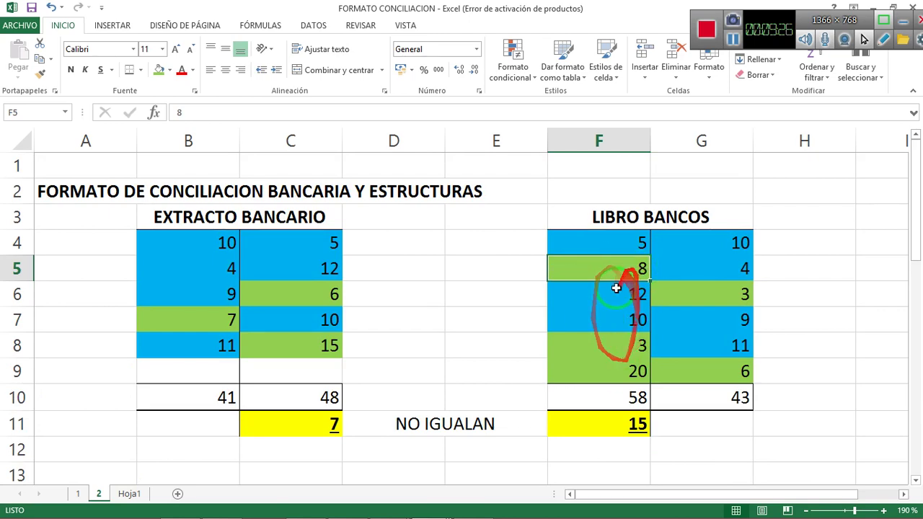
Step: Enter the formula +F5+F8+F9 in G17 to add up the company charges not recorded by the bank
{"action": "scroll", "coordinate": [638, 346], "scroll_direction": "down", "scroll_amount": 2}
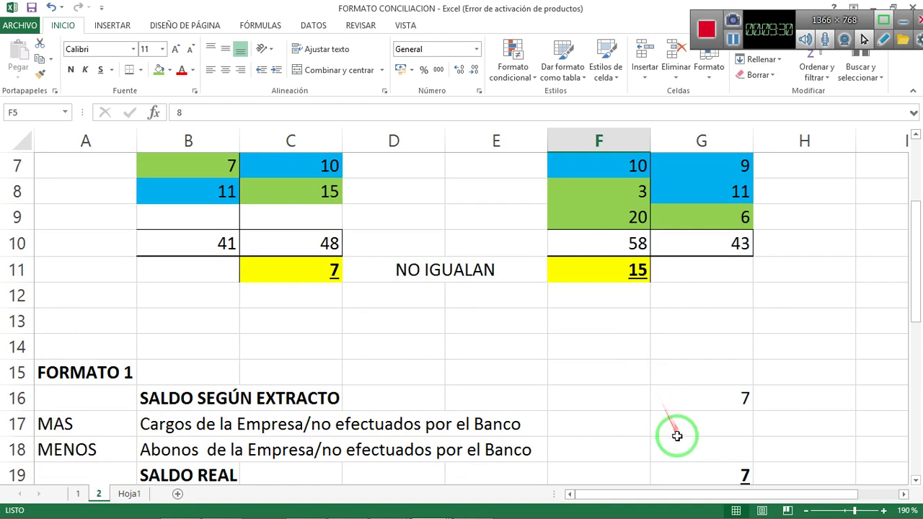
{"action": "left_click", "coordinate": [695, 429]}
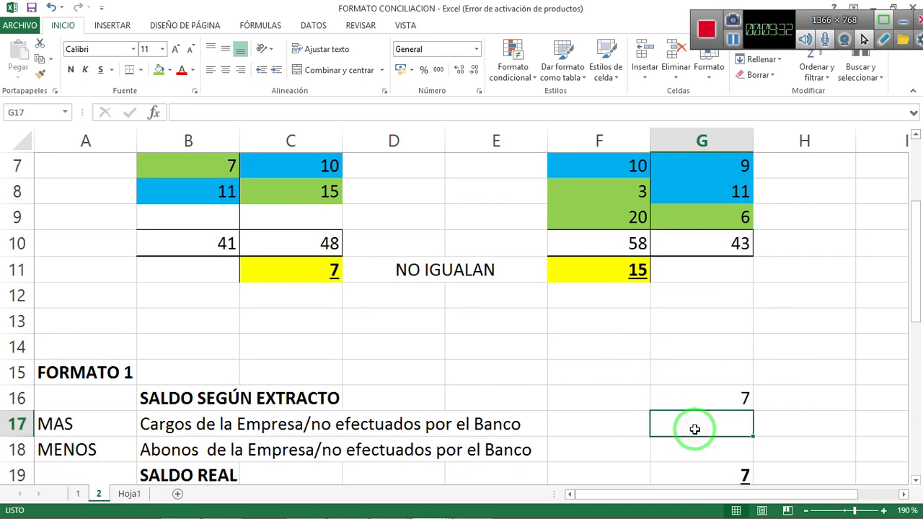
{"action": "scroll", "coordinate": [696, 390], "scroll_direction": "up", "scroll_amount": 2}
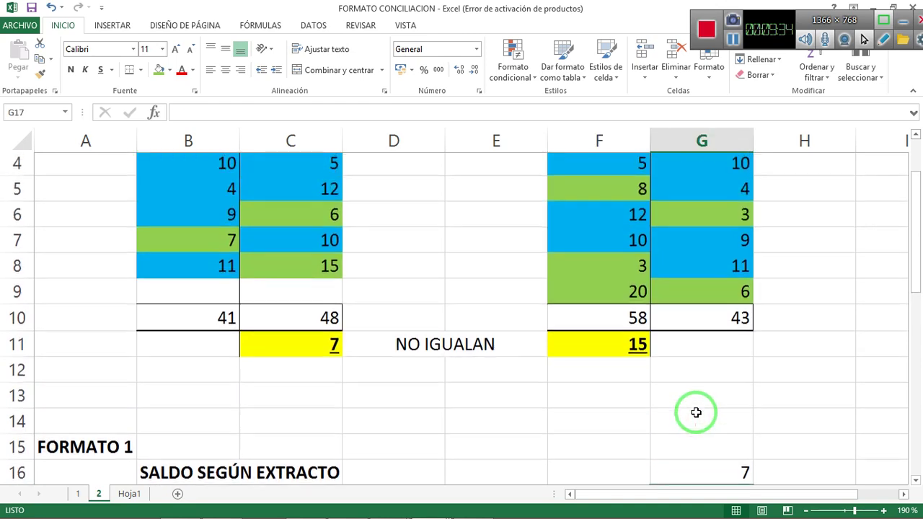
{"action": "scroll", "coordinate": [634, 310], "scroll_direction": "down", "scroll_amount": 4}
{"action": "scroll", "coordinate": [646, 328], "scroll_direction": "up", "scroll_amount": 2}
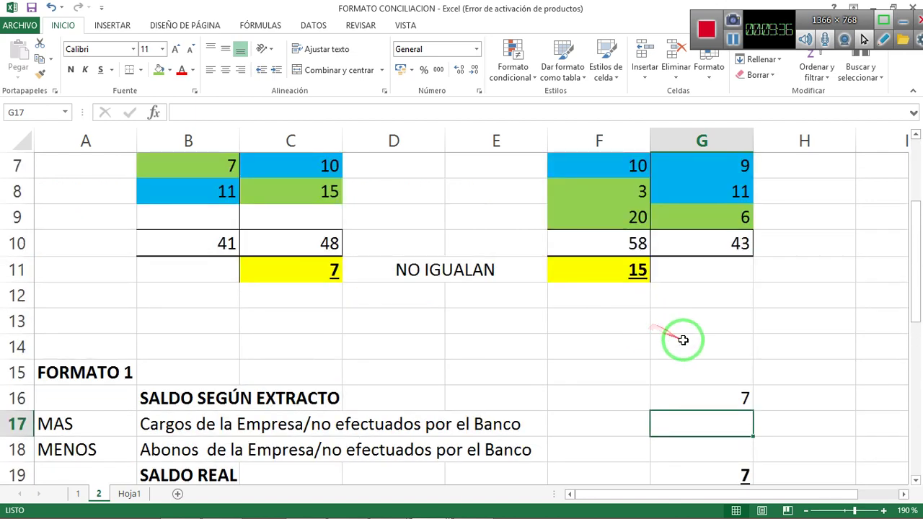
{"action": "type", "text": "+"}
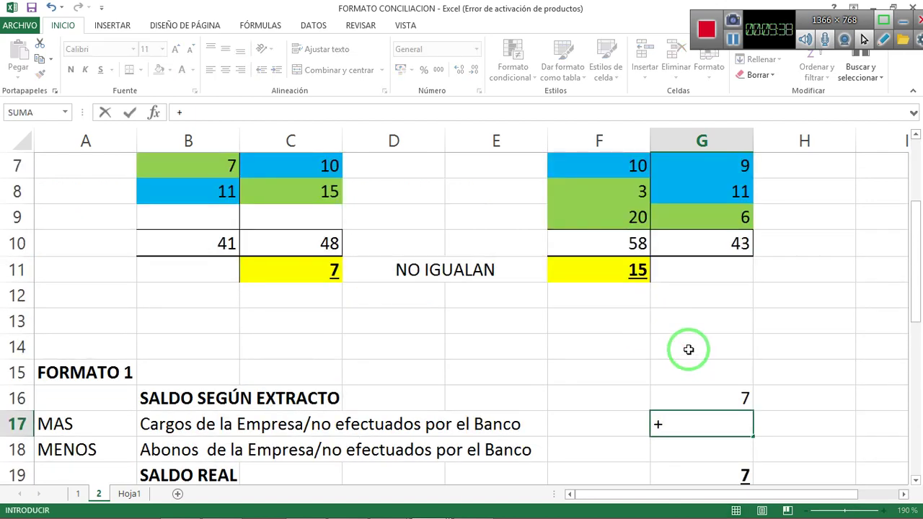
{"action": "scroll", "coordinate": [686, 350], "scroll_direction": "up", "scroll_amount": 1}
{"action": "left_click", "coordinate": [617, 187]}
{"action": "type", "text": "+"}
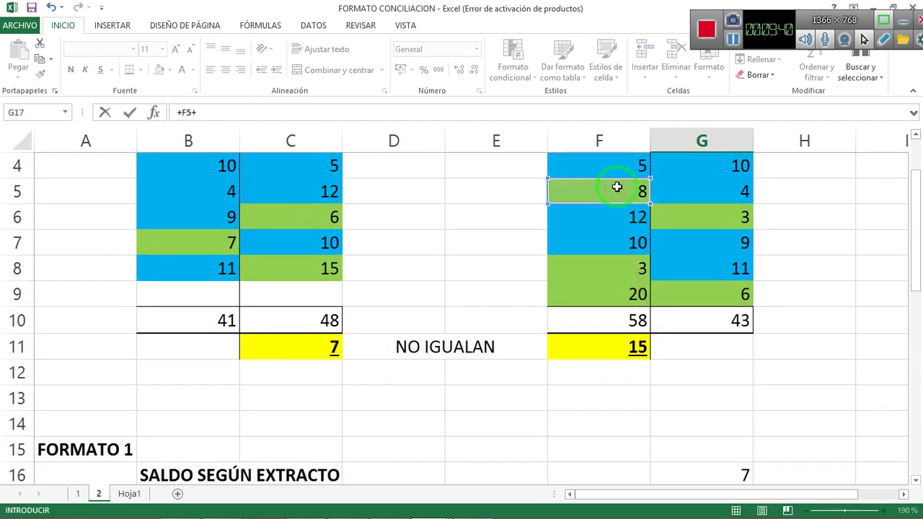
{"action": "left_click", "coordinate": [628, 270]}
{"action": "type", "text": "+"}
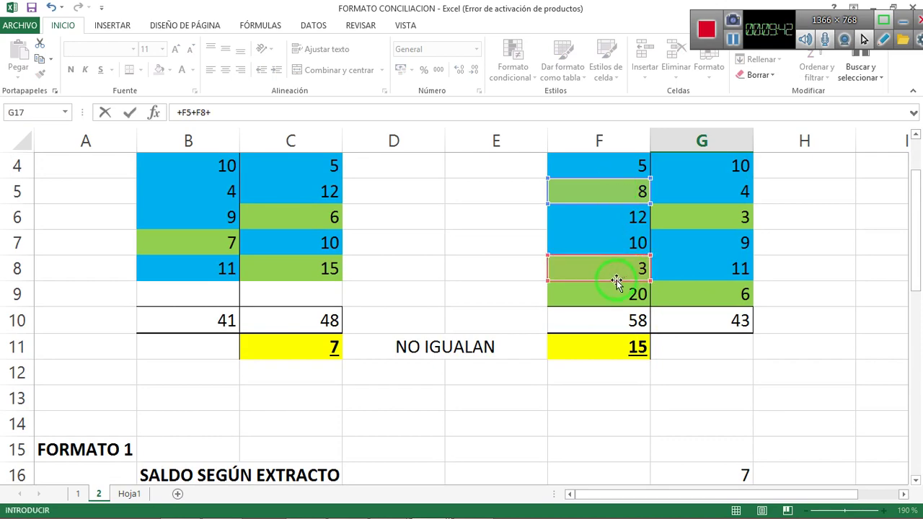
{"action": "left_click", "coordinate": [615, 288]}
{"action": "scroll", "coordinate": [669, 333], "scroll_direction": "down", "scroll_amount": 1}
{"action": "scroll", "coordinate": [670, 333], "scroll_direction": "down", "scroll_amount": 1}
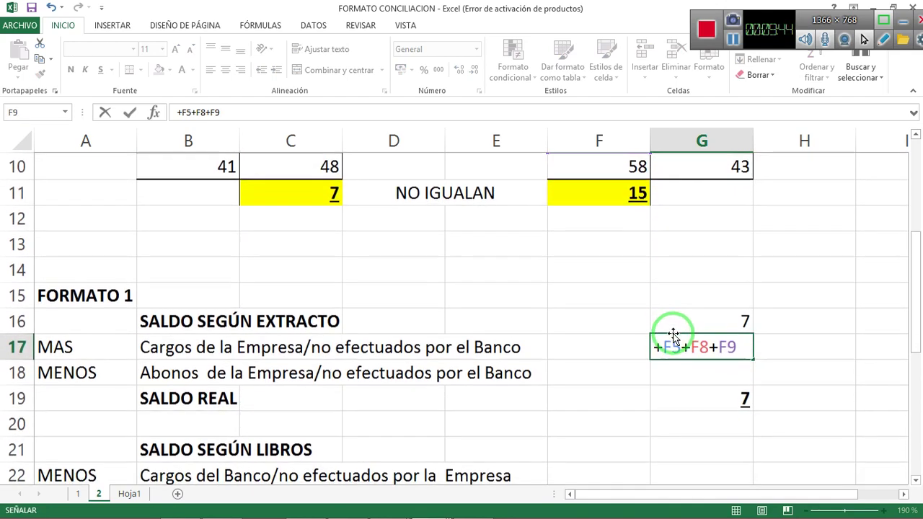
{"action": "key", "text": "Return"}
{"action": "key", "text": "Up"}
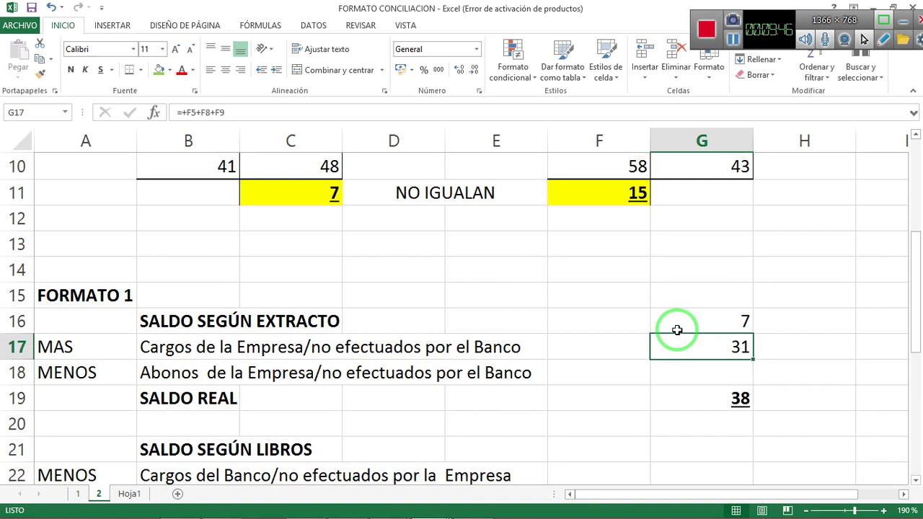
Step: Read the MENOS line in row 18 and examine the green-marked company credits in column G of LIBRO BANCOS
{"action": "key", "text": "Down"}
{"action": "key", "text": "Left"}
{"action": "key", "text": "Left"}
{"action": "key", "text": "Left"}
{"action": "key", "text": "Left"}
{"action": "key", "text": "Left"}
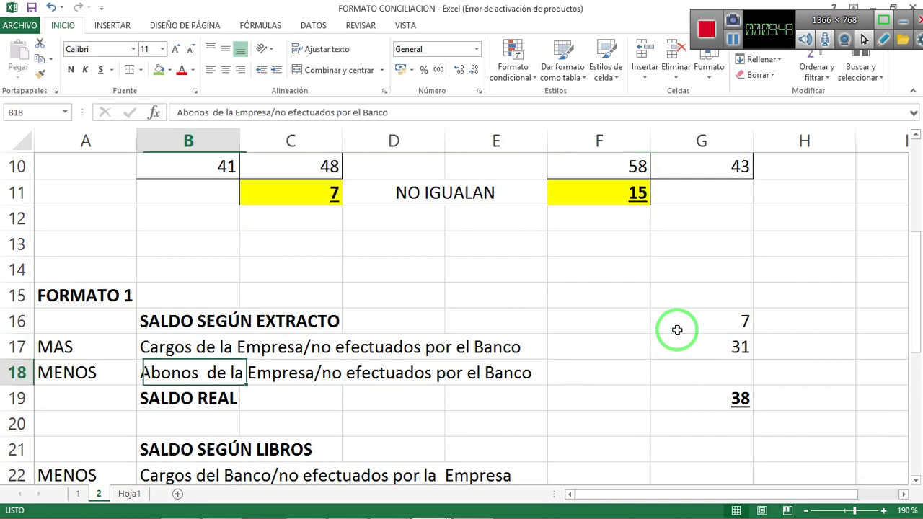
{"action": "key", "text": "Left"}
{"action": "key", "text": "Right"}
{"action": "key", "text": "Right"}
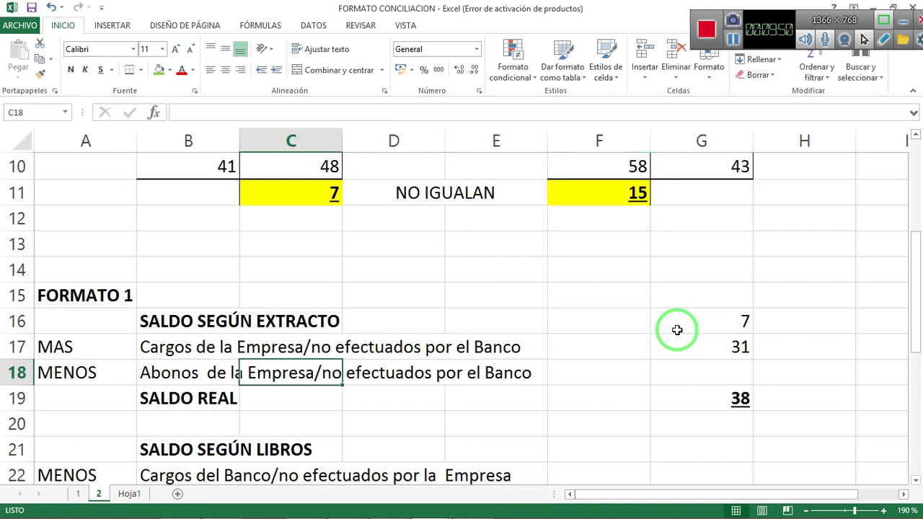
{"action": "key", "text": "Right"}
{"action": "key", "text": "Right"}
{"action": "key", "text": "Right"}
{"action": "key", "text": "Right"}
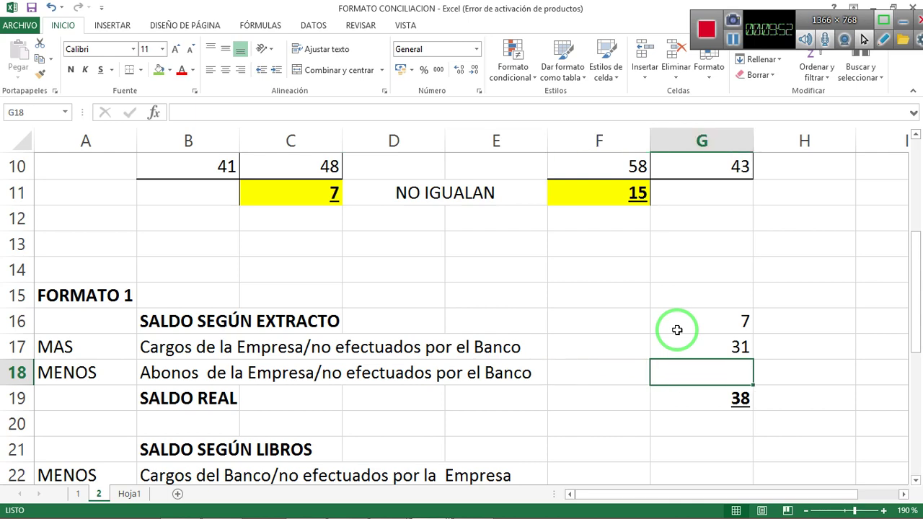
{"action": "scroll", "coordinate": [677, 330], "scroll_direction": "up", "scroll_amount": 3}
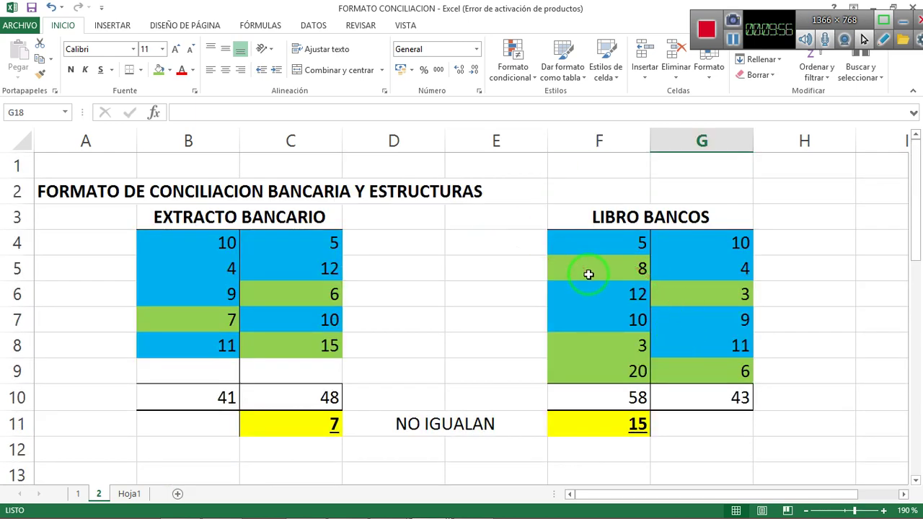
{"action": "left_click", "coordinate": [726, 299]}
{"action": "key", "text": "Down"}
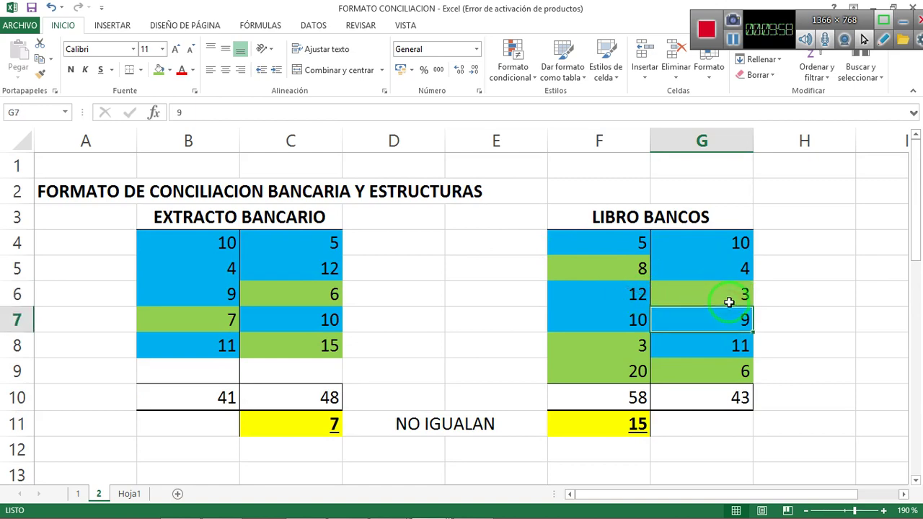
{"action": "key", "text": "Down"}
{"action": "key", "text": "Down"}
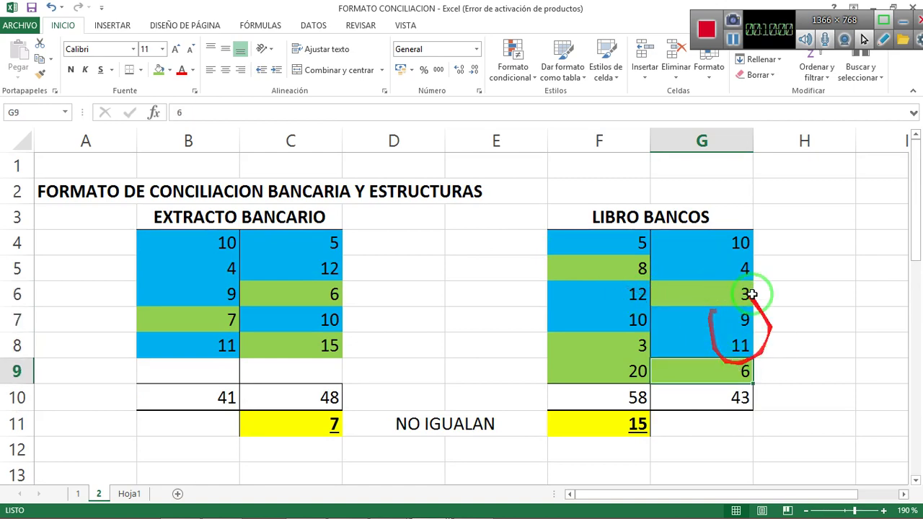
Step: Enter the formula +G6+G9 in G18 to add up the company credits not recorded by the bank
{"action": "scroll", "coordinate": [695, 344], "scroll_direction": "down", "scroll_amount": 3}
{"action": "left_click", "coordinate": [729, 368]}
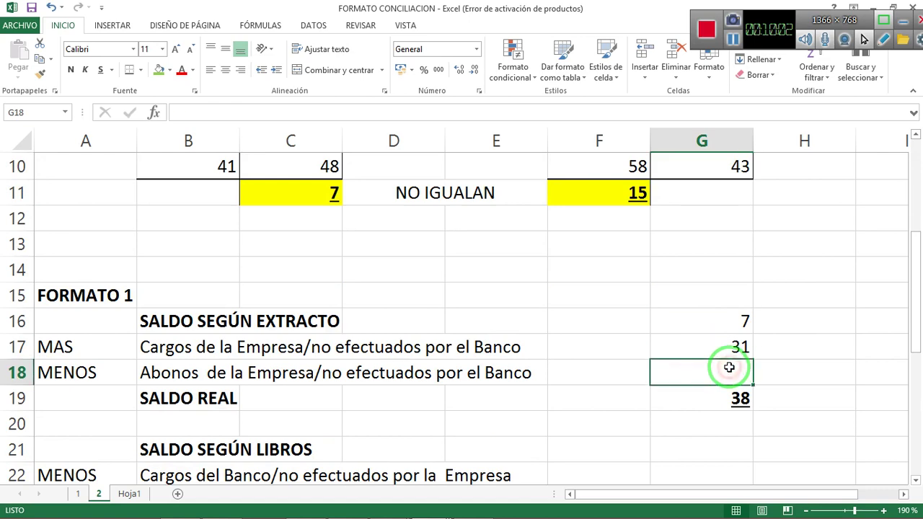
{"action": "type", "text": "+"}
{"action": "scroll", "coordinate": [725, 368], "scroll_direction": "up", "scroll_amount": 3}
{"action": "left_click", "coordinate": [733, 293]}
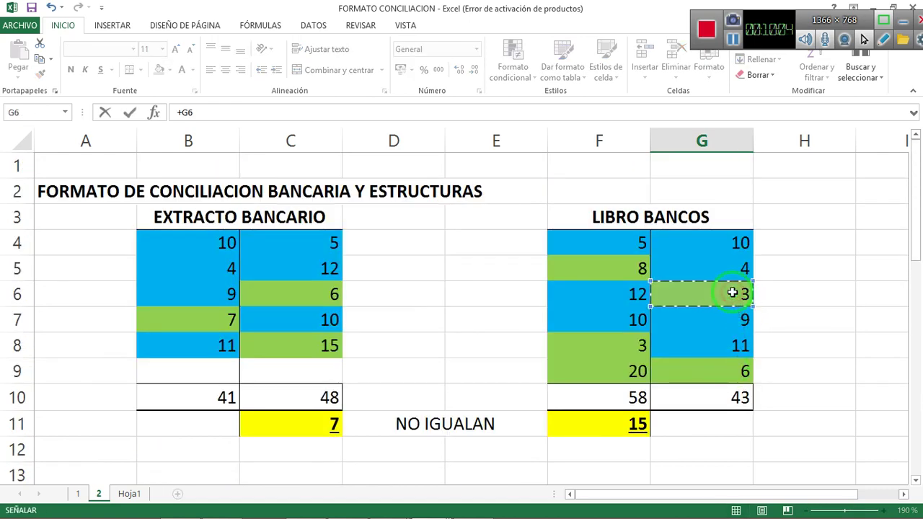
{"action": "type", "text": "+"}
{"action": "left_click", "coordinate": [730, 368]}
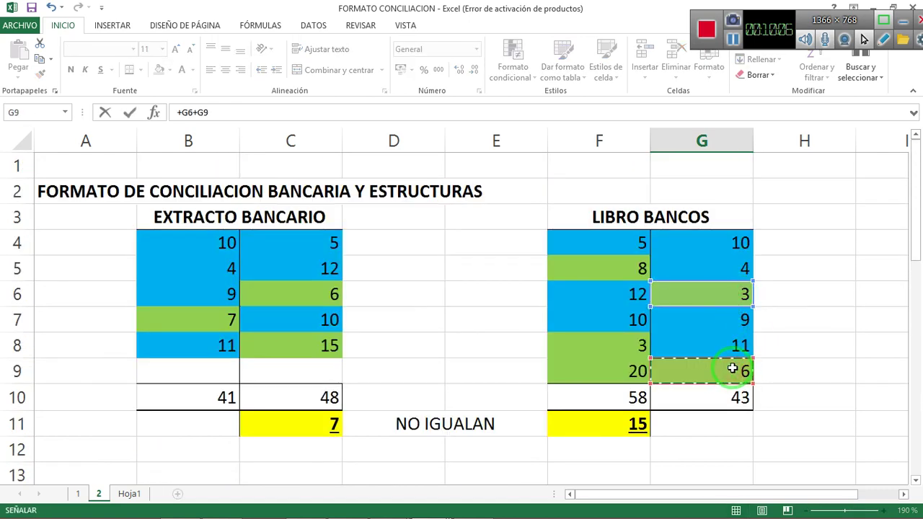
{"action": "key", "text": "Return"}
{"action": "scroll", "coordinate": [744, 406], "scroll_direction": "down", "scroll_amount": 1}
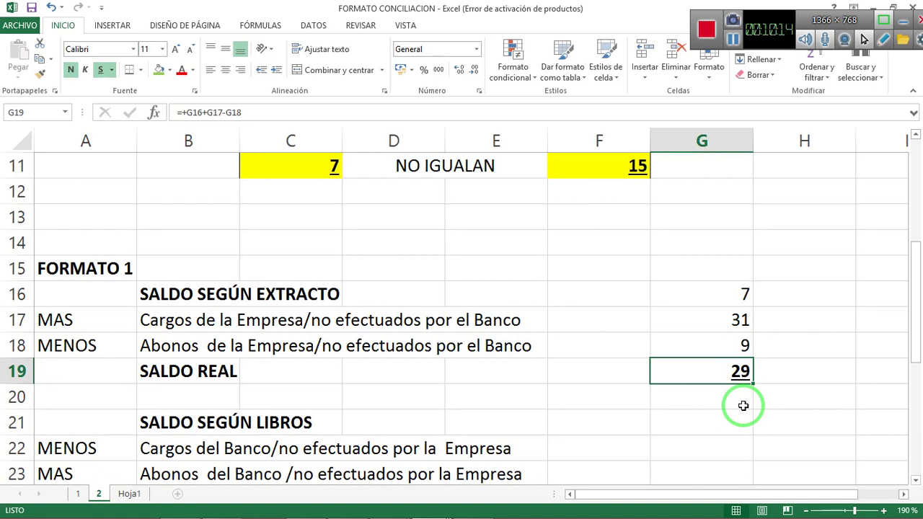
Step: Read the MENOS line in row 22 beneath SALDO SEGÚN LIBROS in FORMATO 1
{"action": "key", "text": "Down"}
{"action": "key", "text": "Down"}
{"action": "key", "text": "Down"}
{"action": "key", "text": "Left"}
{"action": "key", "text": "Left"}
{"action": "key", "text": "Left"}
{"action": "key", "text": "Left"}
{"action": "key", "text": "Left"}
{"action": "key", "text": "Left"}
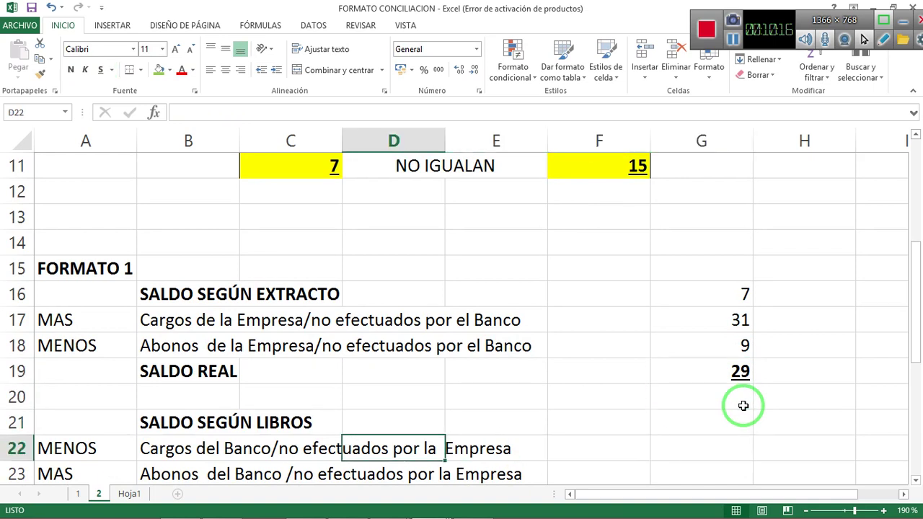
{"action": "key", "text": "Right"}
{"action": "key", "text": "Right"}
{"action": "key", "text": "Right"}
{"action": "key", "text": "Right"}
{"action": "key", "text": "Right"}
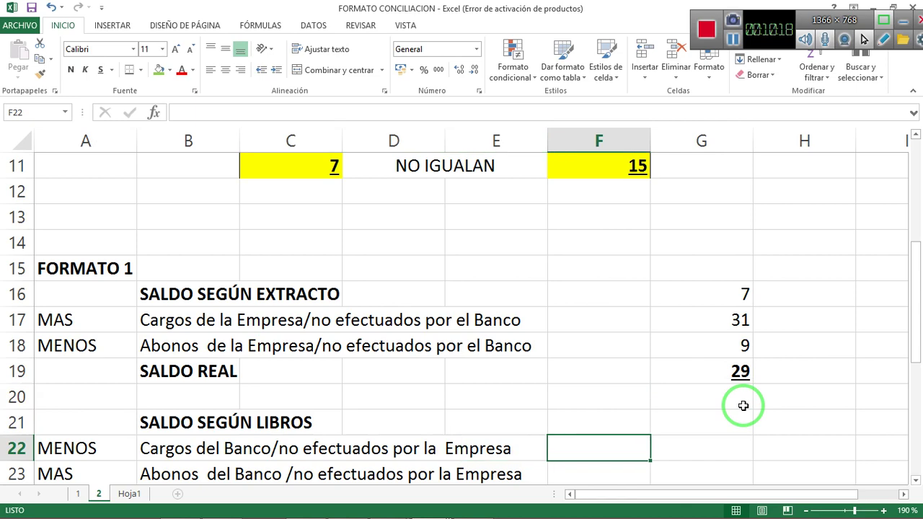
Step: Enter the formula +F11 in G21 to bring in the LIBRO BANCOS balance as SALDO SEGÚN LIBROS
{"action": "key", "text": "Right"}
{"action": "key", "text": "Up"}
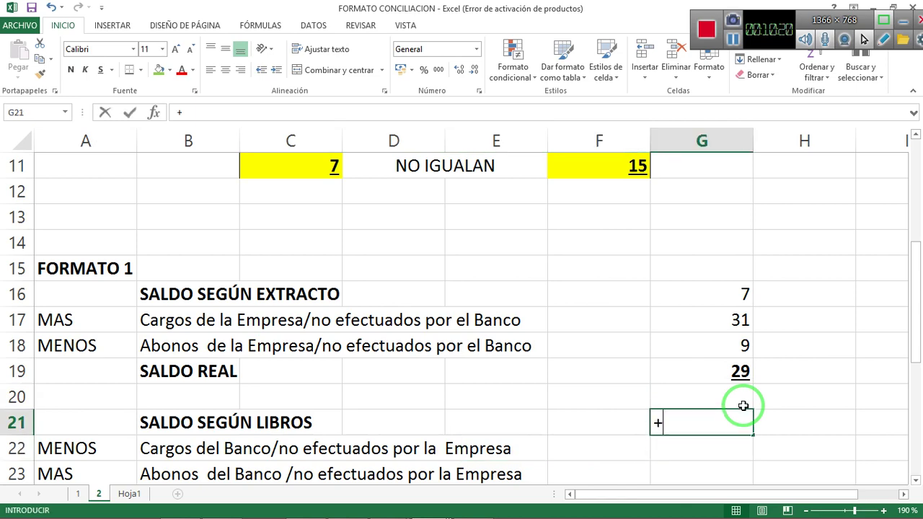
{"action": "type", "text": "+"}
{"action": "scroll", "coordinate": [740, 404], "scroll_direction": "up", "scroll_amount": 3}
{"action": "left_click", "coordinate": [638, 401]}
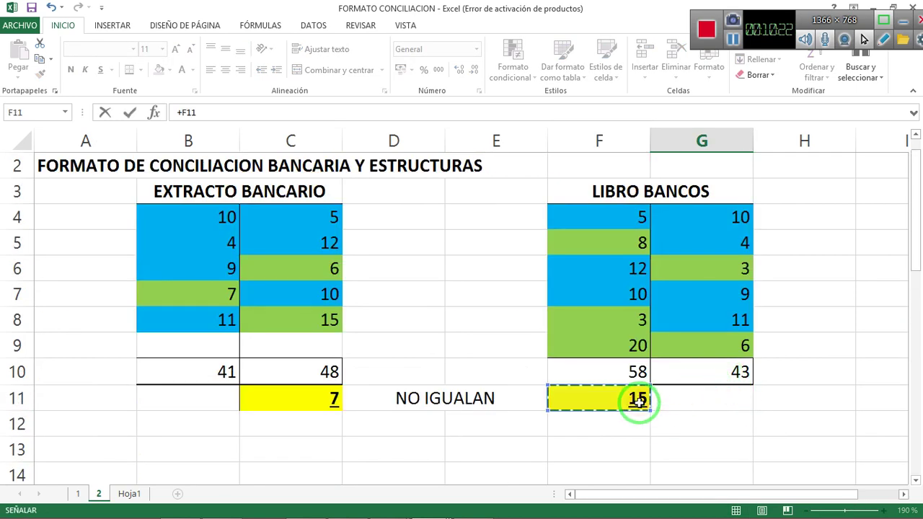
{"action": "key", "text": "Return"}
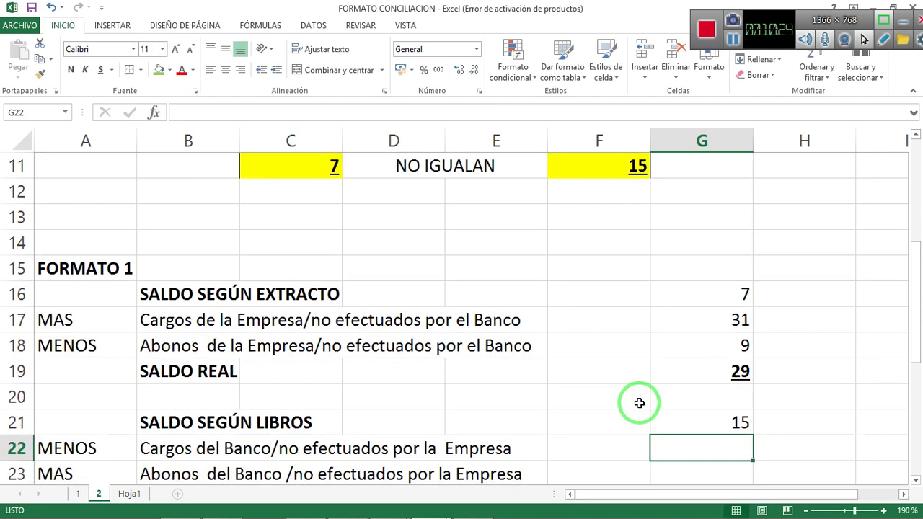
Step: Enter the formula +B7 in G22 for the green-marked bank charge not recorded by the company
{"action": "scroll", "coordinate": [639, 402], "scroll_direction": "up", "scroll_amount": 4}
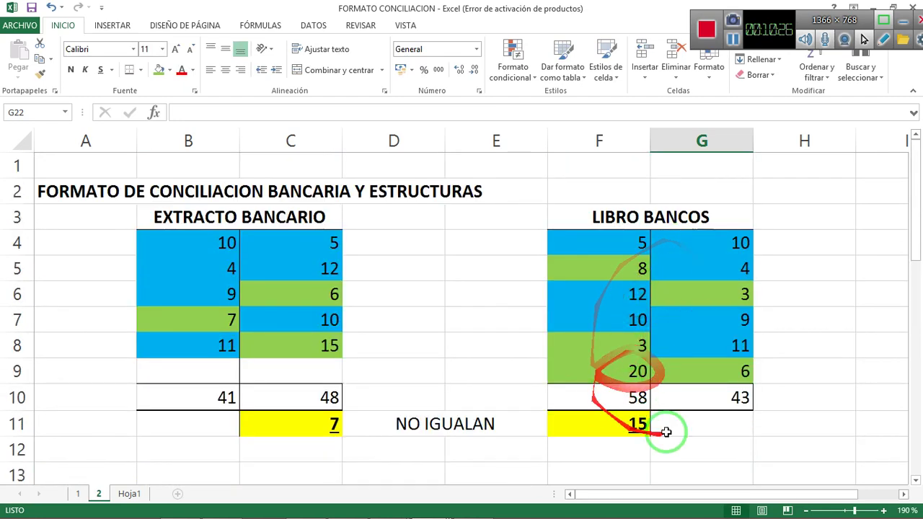
{"action": "scroll", "coordinate": [614, 411], "scroll_direction": "down", "scroll_amount": 4}
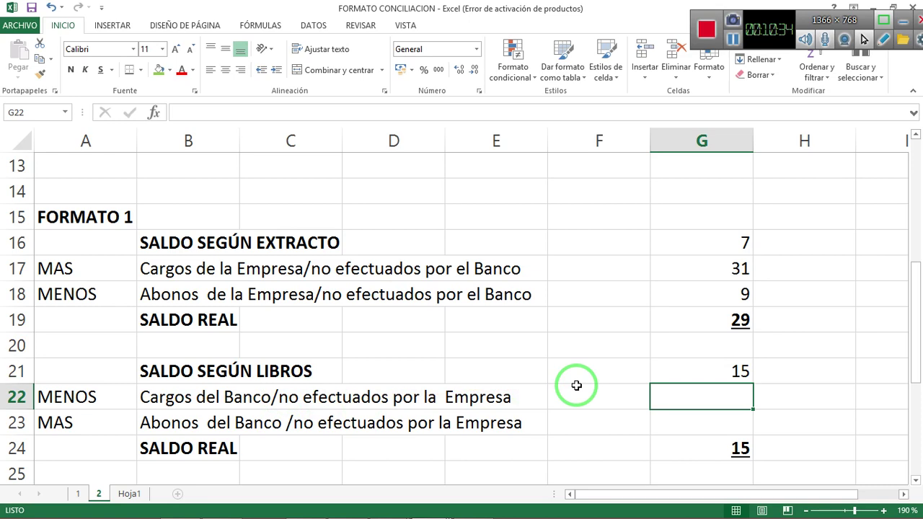
{"action": "scroll", "coordinate": [561, 391], "scroll_direction": "up", "scroll_amount": 4}
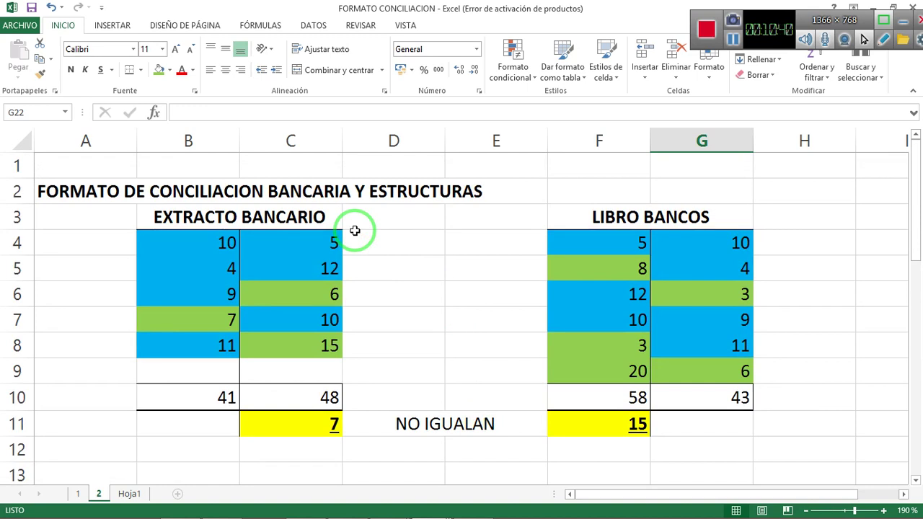
{"action": "left_click", "coordinate": [215, 323]}
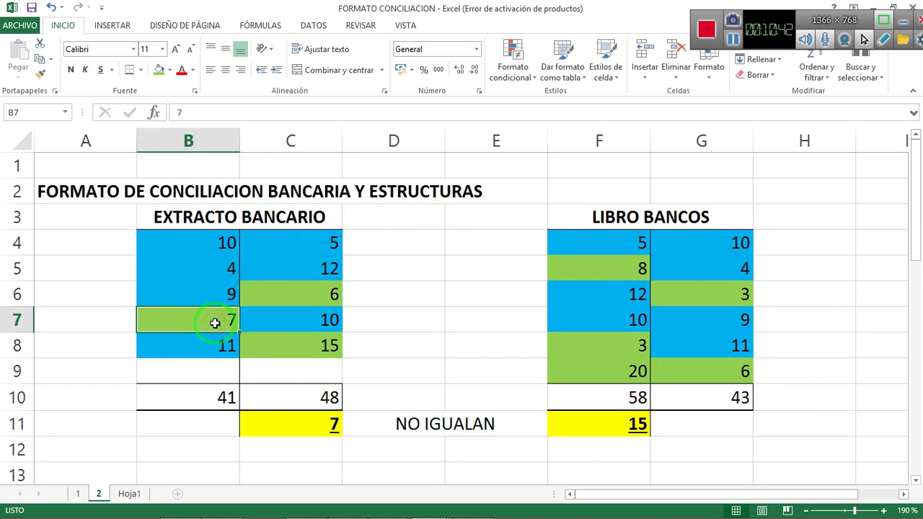
{"action": "mouse_move", "coordinate": [215, 323]}
{"action": "left_mouse_down"}
{"action": "mouse_move", "coordinate": [245, 323]}
{"action": "mouse_move", "coordinate": [229, 317]}
{"action": "mouse_move", "coordinate": [240, 326]}
{"action": "left_mouse_up"}
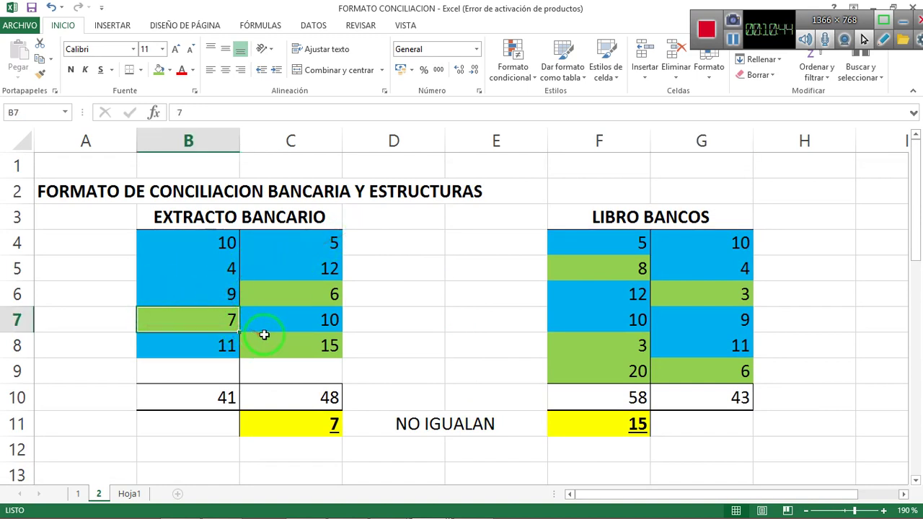
{"action": "scroll", "coordinate": [339, 337], "scroll_direction": "down", "scroll_amount": 2}
{"action": "scroll", "coordinate": [469, 339], "scroll_direction": "down", "scroll_amount": 2}
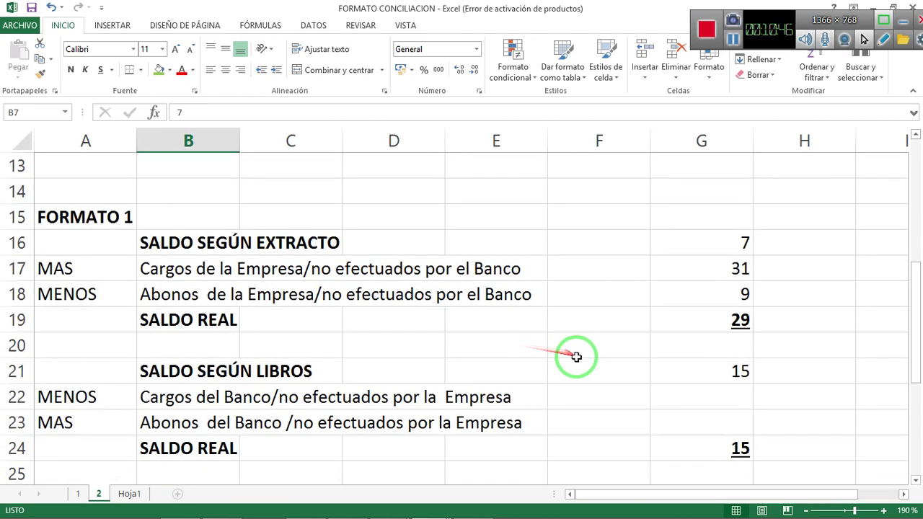
{"action": "left_click", "coordinate": [695, 399]}
{"action": "type", "text": "+"}
{"action": "scroll", "coordinate": [553, 344], "scroll_direction": "up", "scroll_amount": 4}
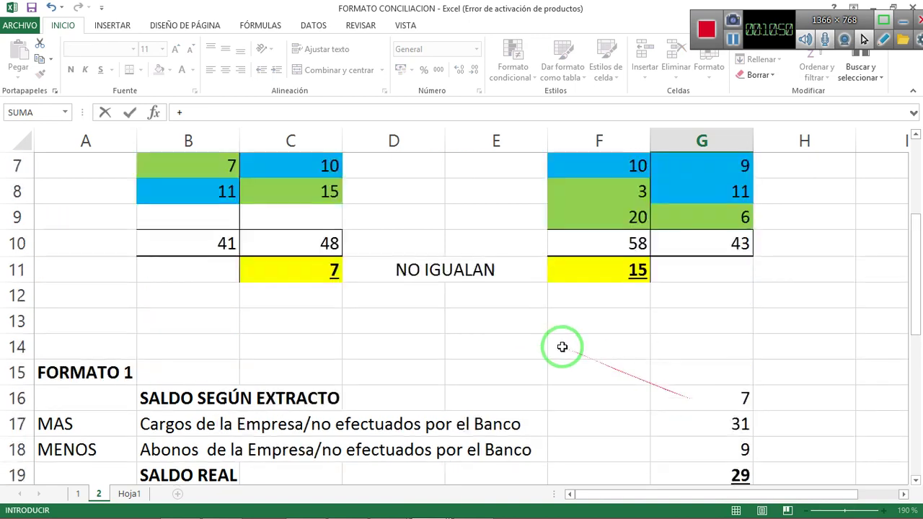
{"action": "left_click", "coordinate": [224, 318]}
{"action": "key", "text": "Return"}
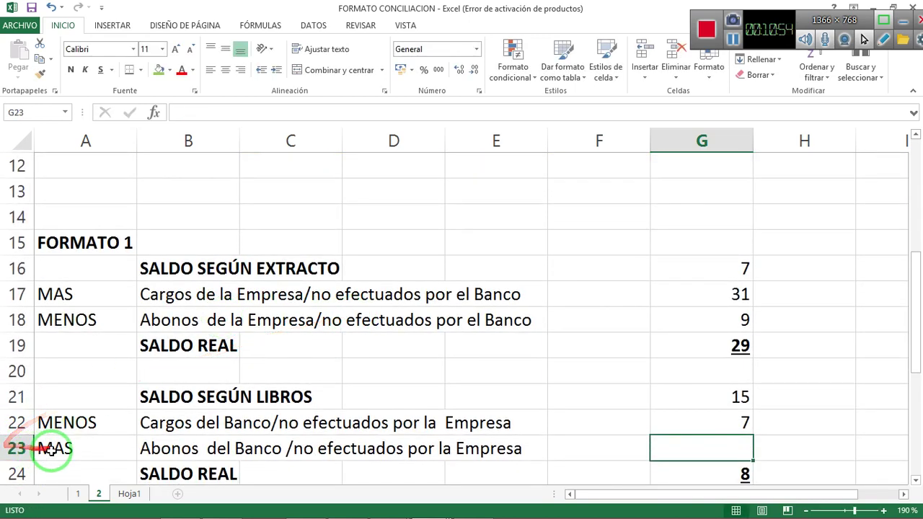
Step: Enter the formula +C6+C8 in G23 to add up the green-marked bank credits not recorded by the company
{"action": "scroll", "coordinate": [286, 448], "scroll_direction": "up", "scroll_amount": 4}
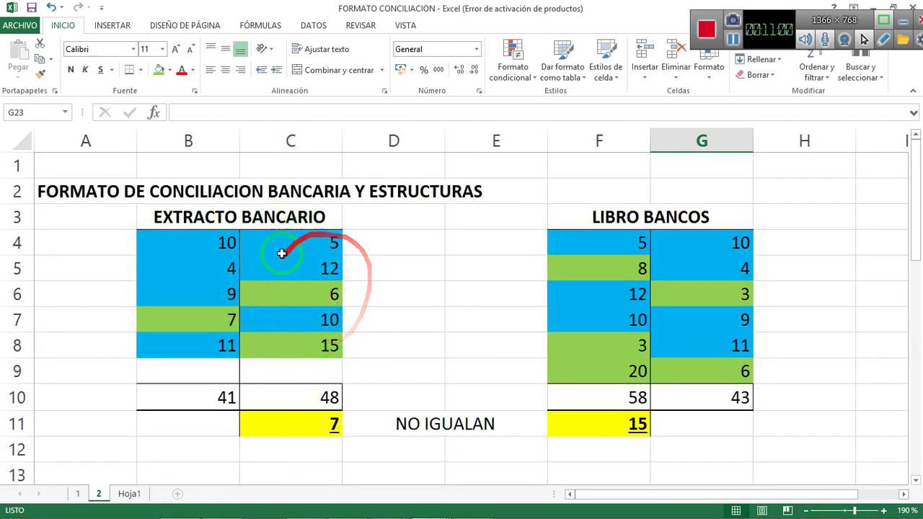
{"action": "left_click", "coordinate": [332, 294]}
{"action": "left_click", "coordinate": [321, 350]}
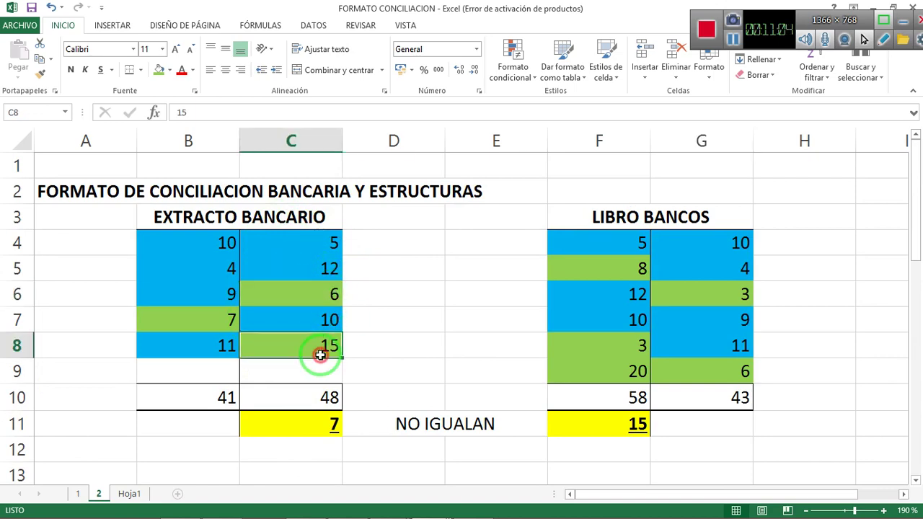
{"action": "scroll", "coordinate": [649, 383], "scroll_direction": "down", "scroll_amount": 4}
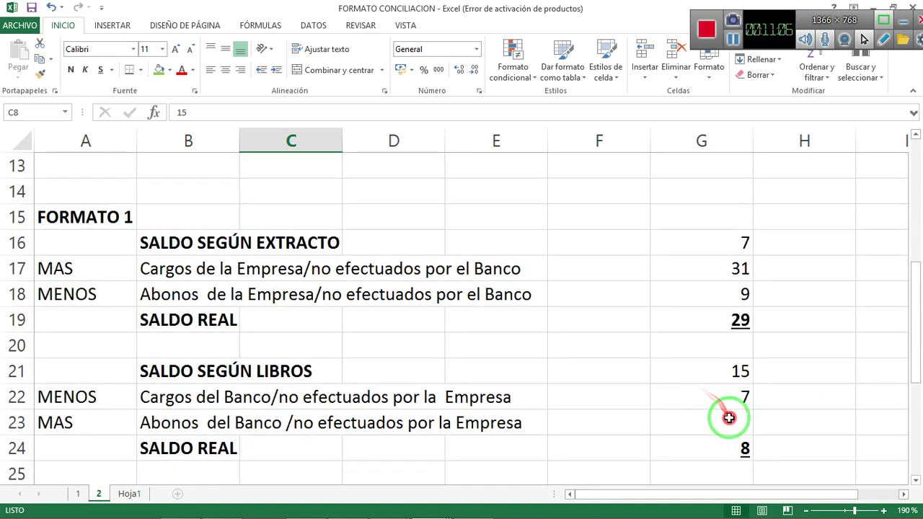
{"action": "left_click", "coordinate": [729, 419]}
{"action": "type", "text": "+"}
{"action": "scroll", "coordinate": [583, 412], "scroll_direction": "up", "scroll_amount": 4}
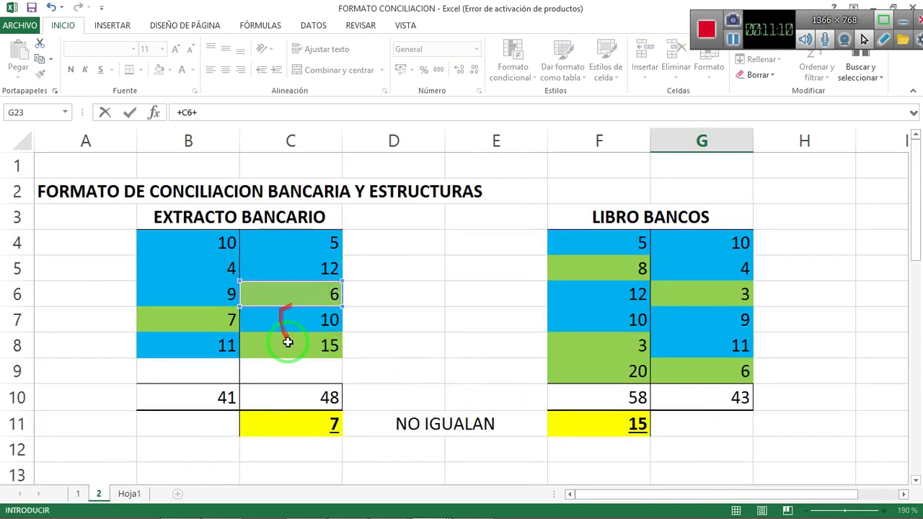
{"action": "left_click", "coordinate": [287, 343]}
{"action": "key", "text": "Return"}
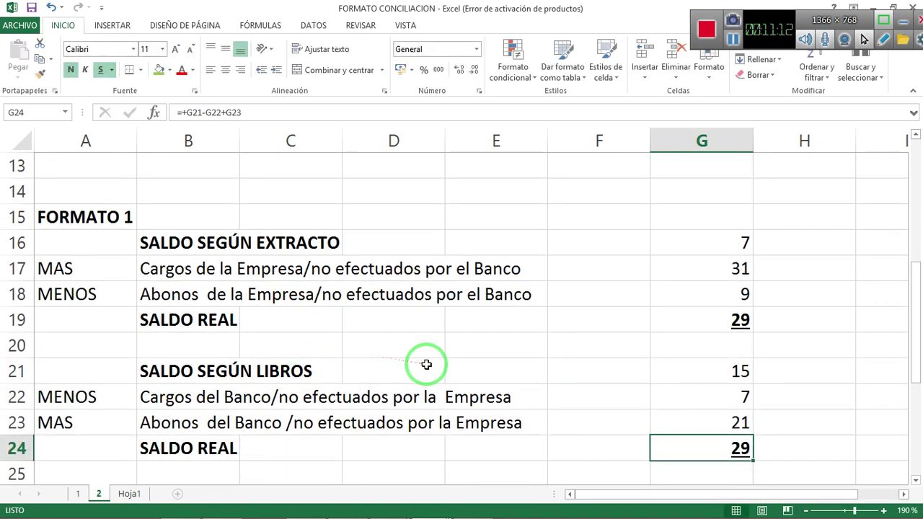
Step: Review the column G formulas of both FORMATO 1 blocks and compare the two SALDO REAL results
{"action": "left_click", "coordinate": [717, 419]}
{"action": "key", "text": "Return"}
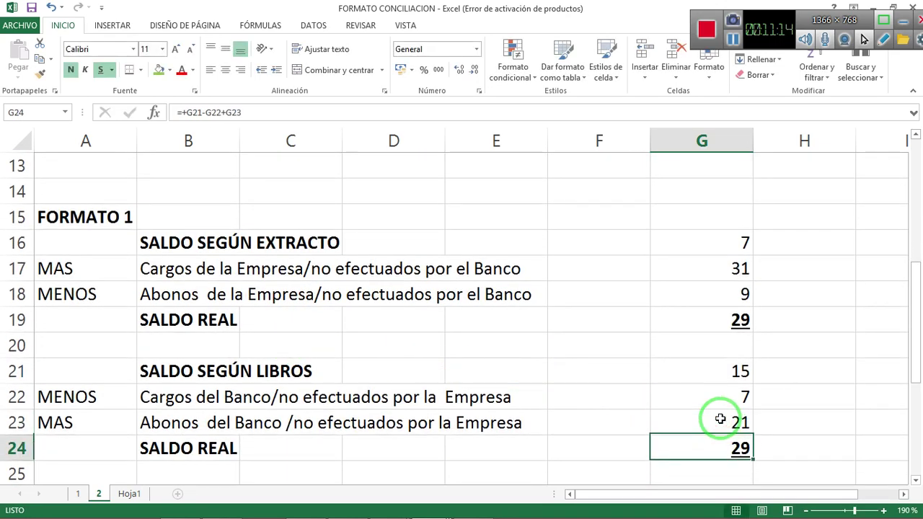
{"action": "key", "text": "F2"}
{"action": "left_click", "coordinate": [720, 419]}
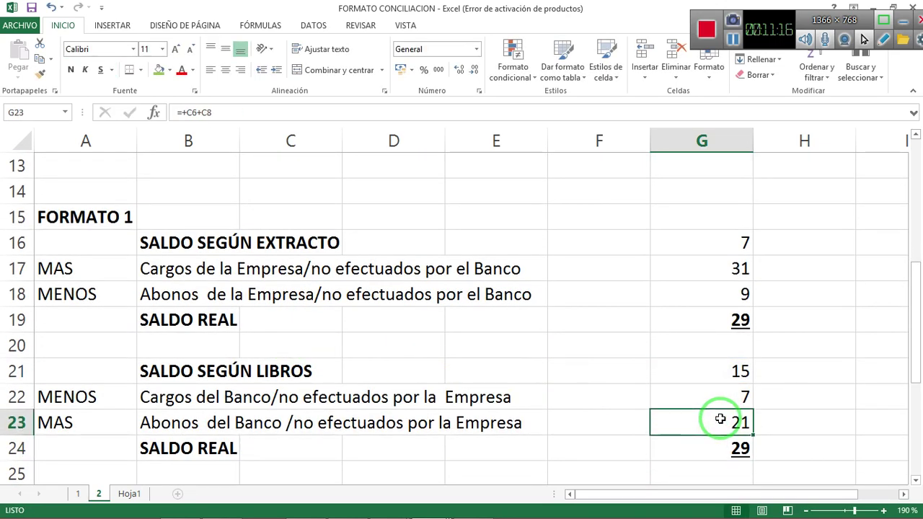
{"action": "key", "text": "Up"}
{"action": "key", "text": "Up"}
{"action": "left_click", "coordinate": [719, 419]}
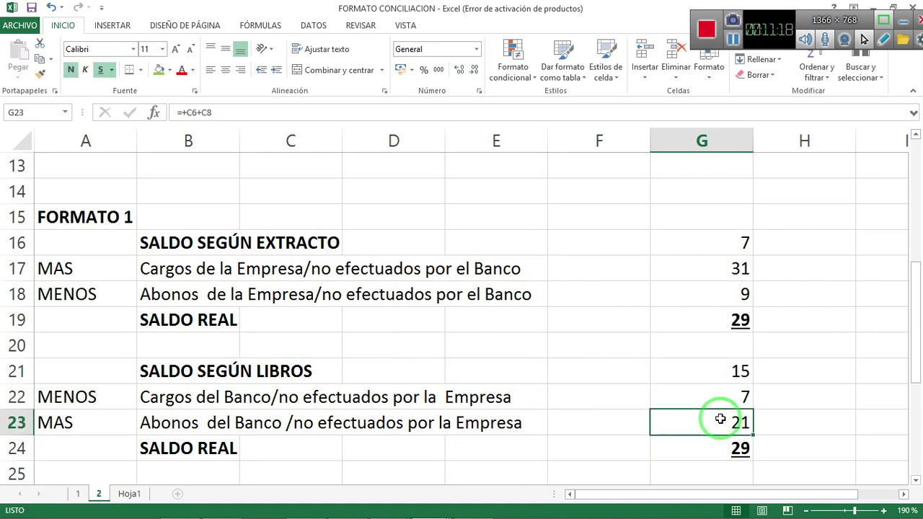
{"action": "key", "text": "Up"}
{"action": "key", "text": "Down"}
{"action": "key", "text": "Down"}
{"action": "key", "text": "Up"}
{"action": "key", "text": "Up"}
{"action": "key", "text": "Up"}
{"action": "key", "text": "Up"}
{"action": "key", "text": "Up"}
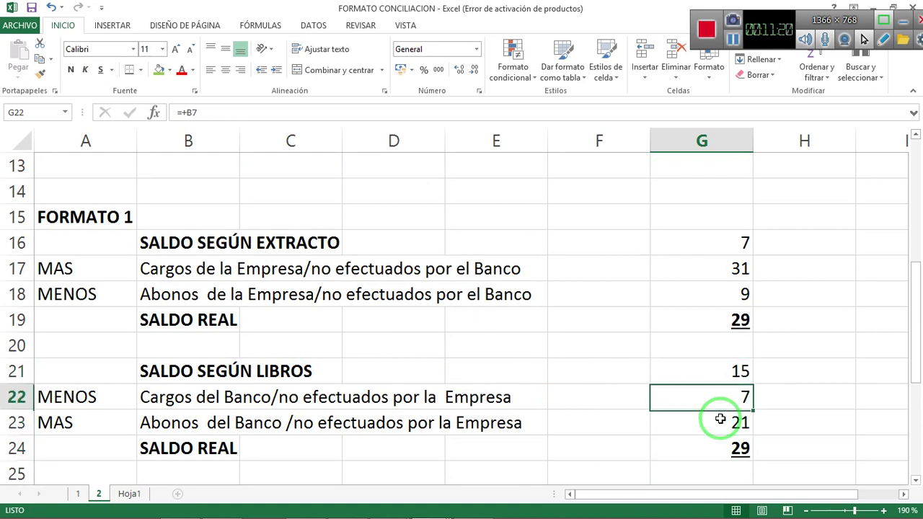
{"action": "key", "text": "F2"}
{"action": "key", "text": "Escape"}
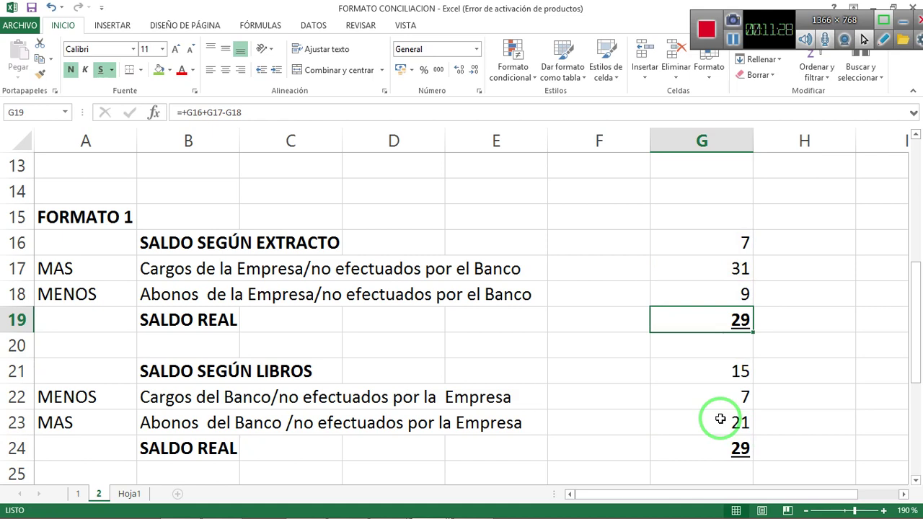
{"action": "key", "text": "Up"}
{"action": "key", "text": "Up"}
{"action": "key", "text": "Down"}
{"action": "key", "text": "Down"}
{"action": "key", "text": "Down"}
{"action": "key", "text": "Down"}
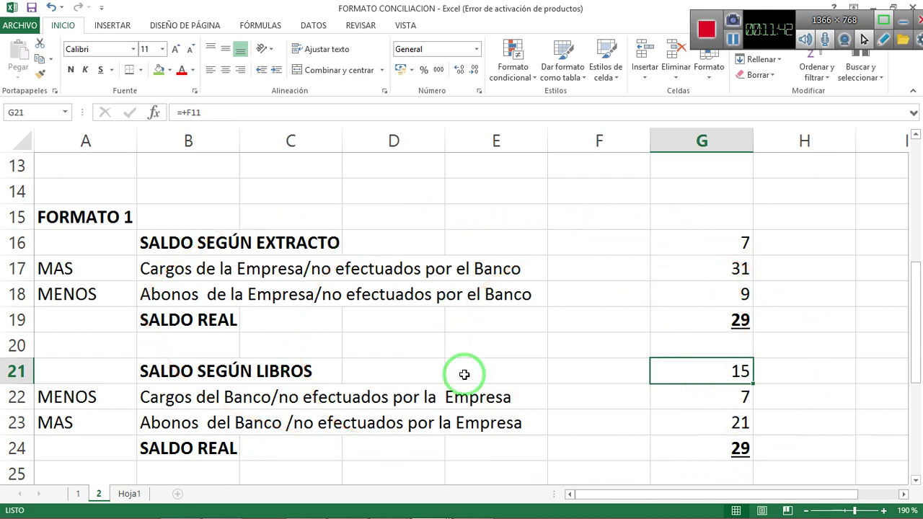
Step: Enter the formula +C11 in G28 to bring in the EXTRACTO BANCARIO balance as SALDO SEGÚN EXTRACTO of FORMATO 2
{"action": "scroll", "coordinate": [470, 372], "scroll_direction": "down", "scroll_amount": 3}
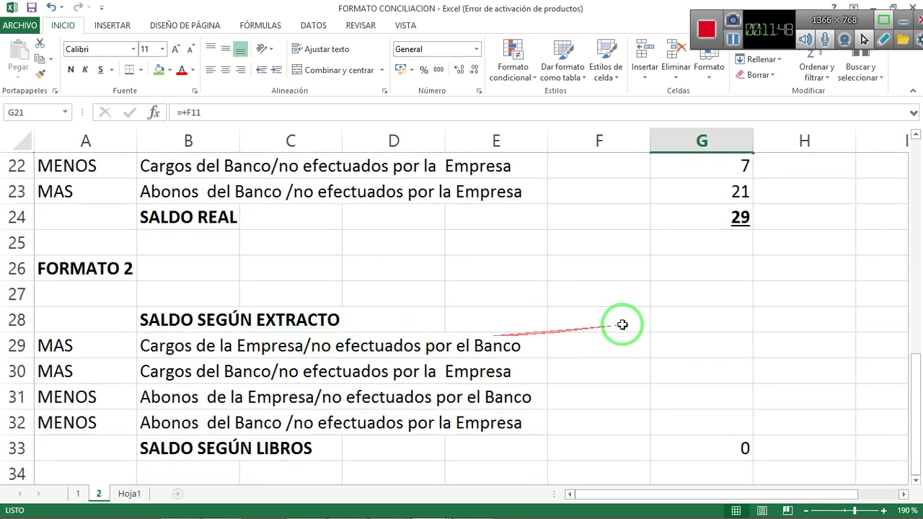
{"action": "left_click", "coordinate": [686, 323]}
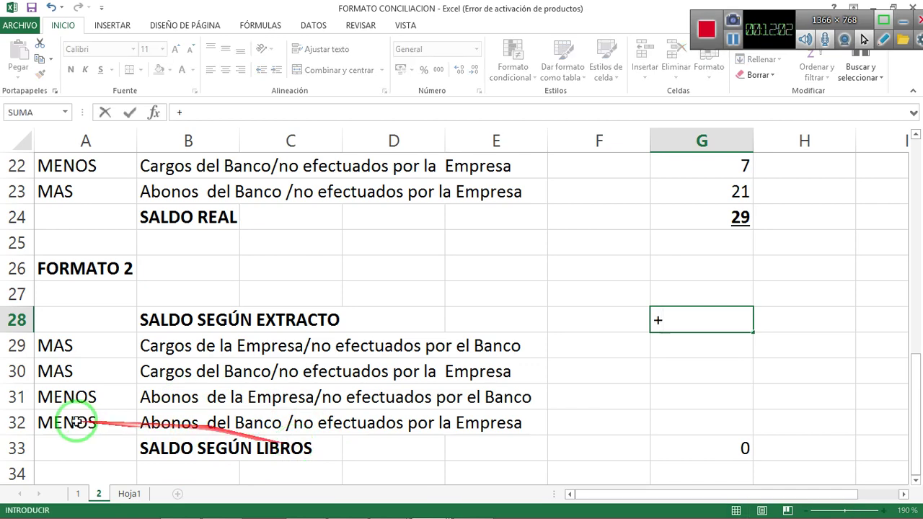
{"action": "scroll", "coordinate": [15, 288], "scroll_direction": "up", "scroll_amount": 7}
{"action": "scroll", "coordinate": [29, 275], "scroll_direction": "down", "scroll_amount": 2}
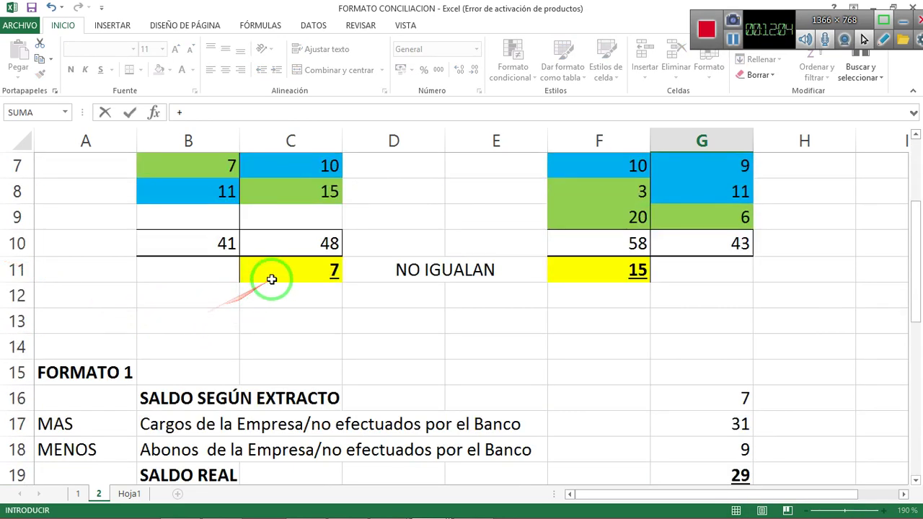
{"action": "scroll", "coordinate": [282, 289], "scroll_direction": "up", "scroll_amount": 2}
{"action": "left_click", "coordinate": [309, 424]}
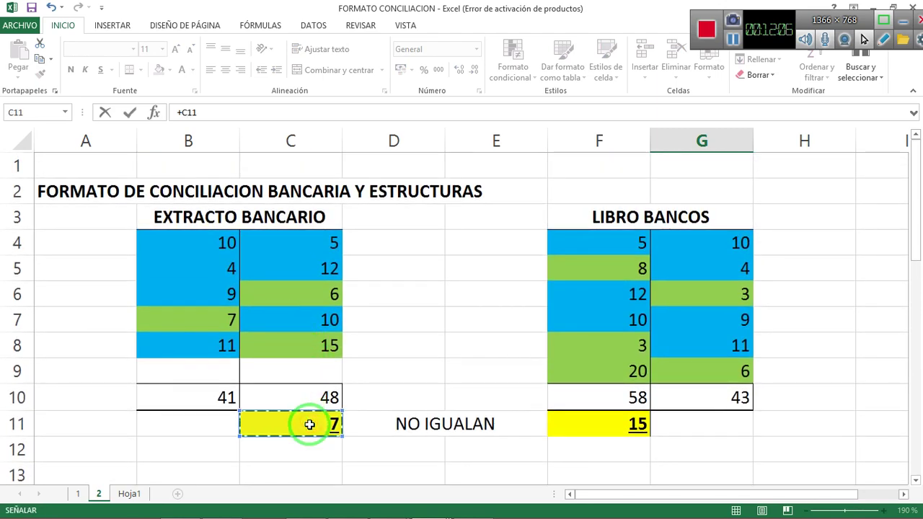
{"action": "key", "text": "Return"}
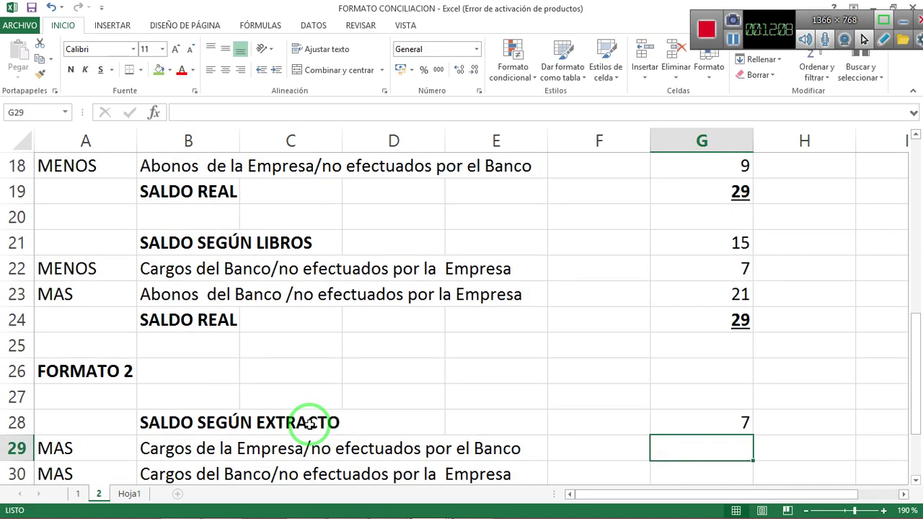
Step: Enter 31 in G29 for the company charges not made by the bank in FORMATO 2
{"action": "type", "text": "+"}
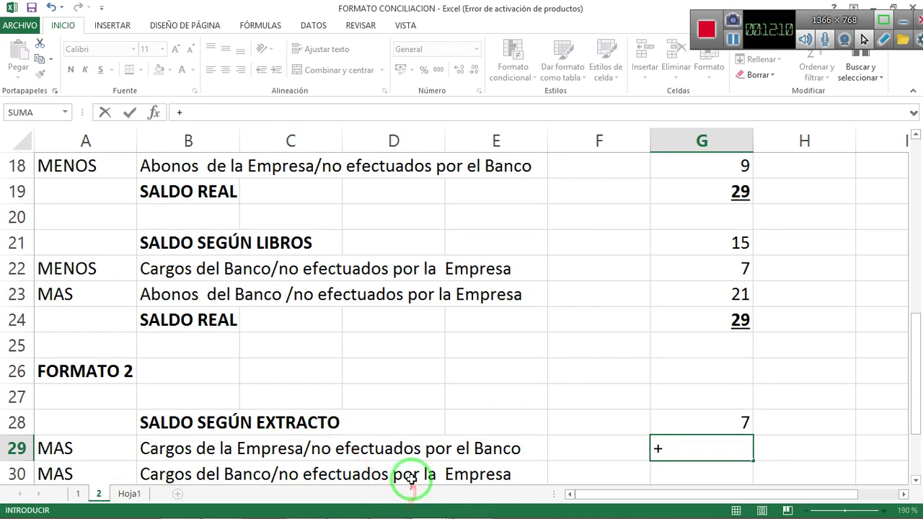
{"action": "scroll", "coordinate": [410, 474], "scroll_direction": "up", "scroll_amount": 6}
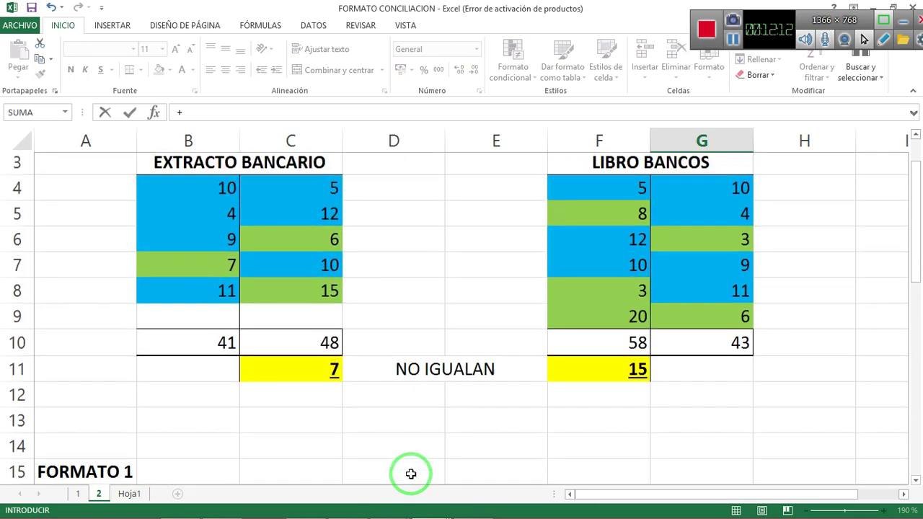
{"action": "scroll", "coordinate": [548, 447], "scroll_direction": "down", "scroll_amount": 4}
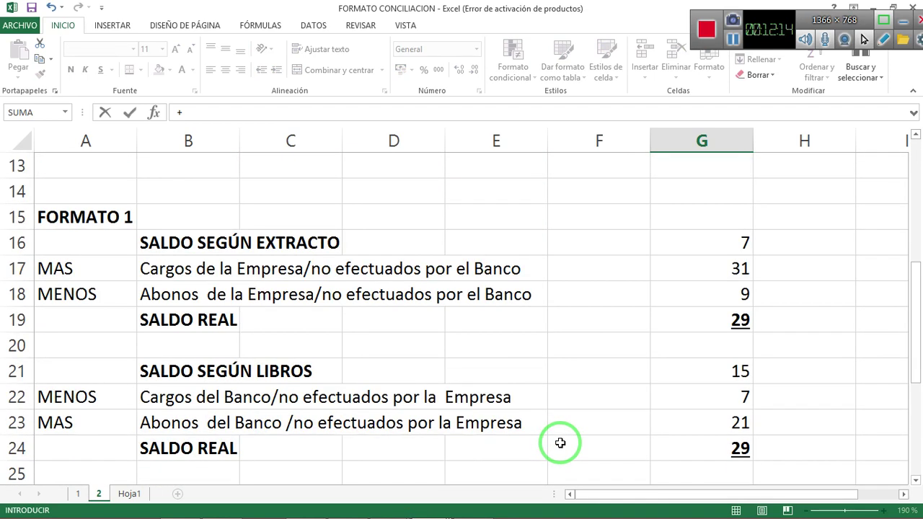
{"action": "scroll", "coordinate": [570, 431], "scroll_direction": "up", "scroll_amount": 4}
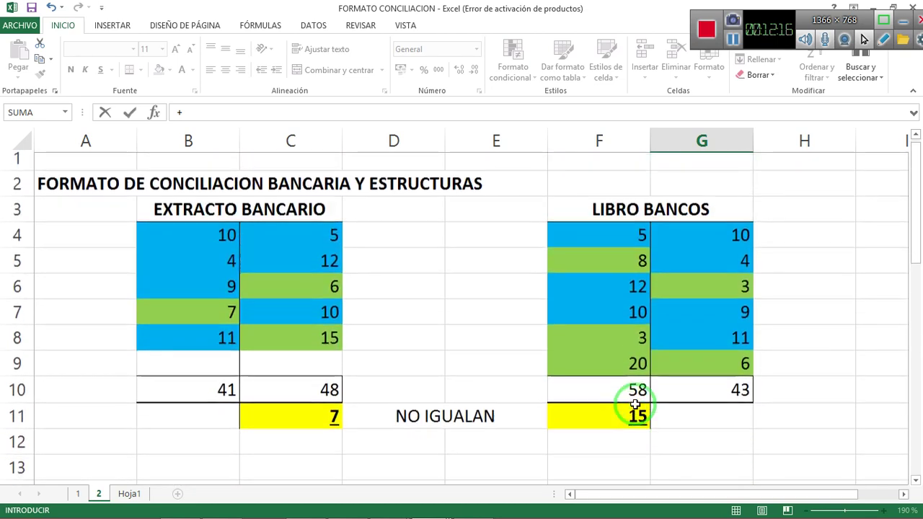
{"action": "scroll", "coordinate": [638, 318], "scroll_direction": "down", "scroll_amount": 4}
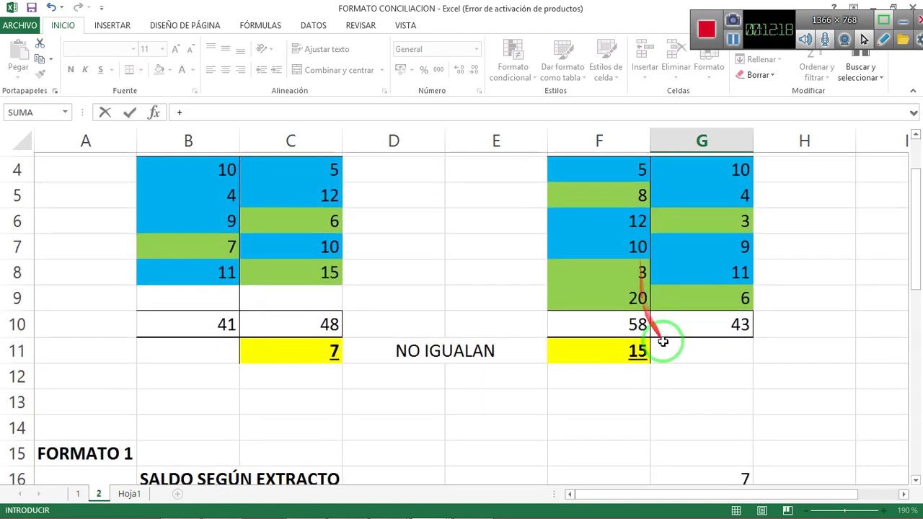
{"action": "scroll", "coordinate": [637, 315], "scroll_direction": "up", "scroll_amount": 2}
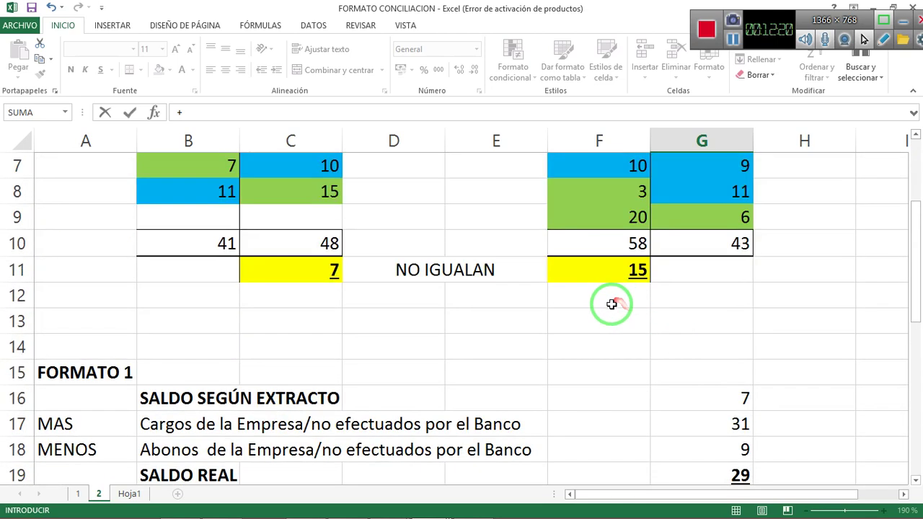
{"action": "scroll", "coordinate": [612, 303], "scroll_direction": "down", "scroll_amount": 4}
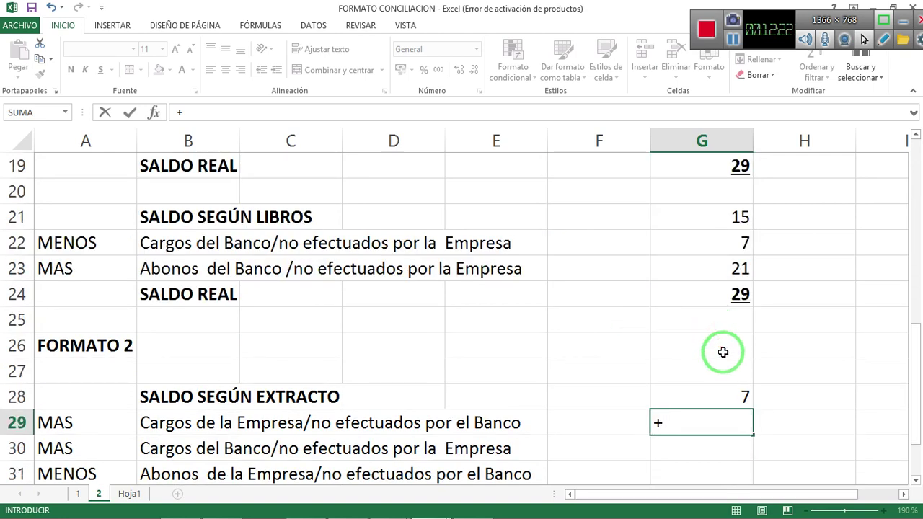
{"action": "key", "text": "Return"}
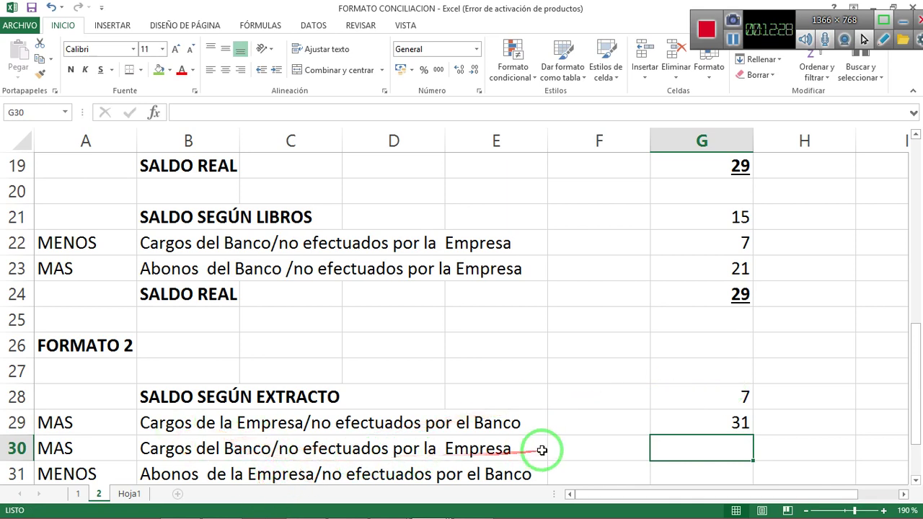
Step: Enter +7 in G30 for the green-marked bank charge not recorded by the company in FORMATO 2
{"action": "type", "text": "+"}
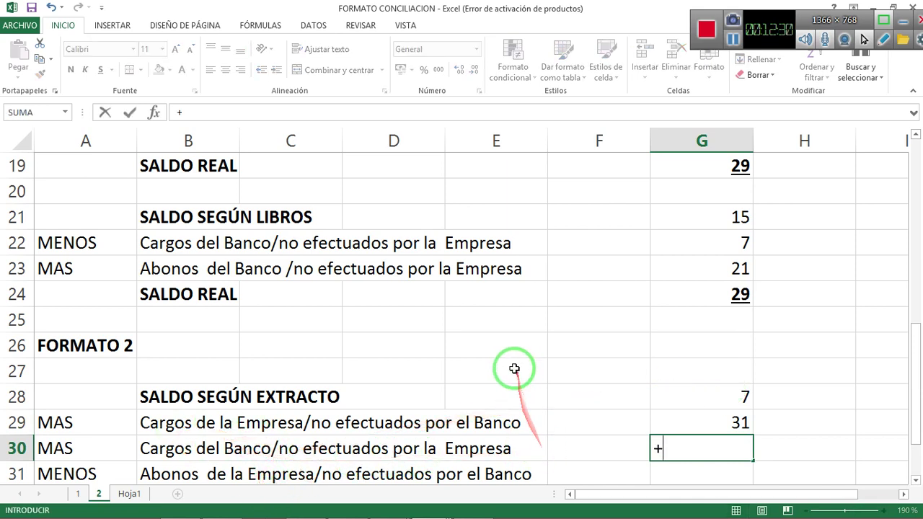
{"action": "scroll", "coordinate": [501, 384], "scroll_direction": "up", "scroll_amount": 6}
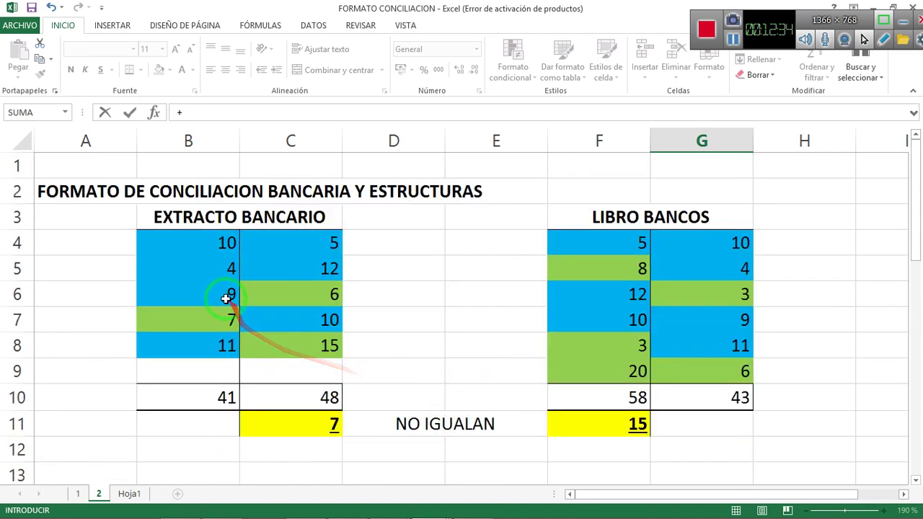
{"action": "scroll", "coordinate": [371, 353], "scroll_direction": "down", "scroll_amount": 7}
{"action": "scroll", "coordinate": [525, 325], "scroll_direction": "up", "scroll_amount": 2}
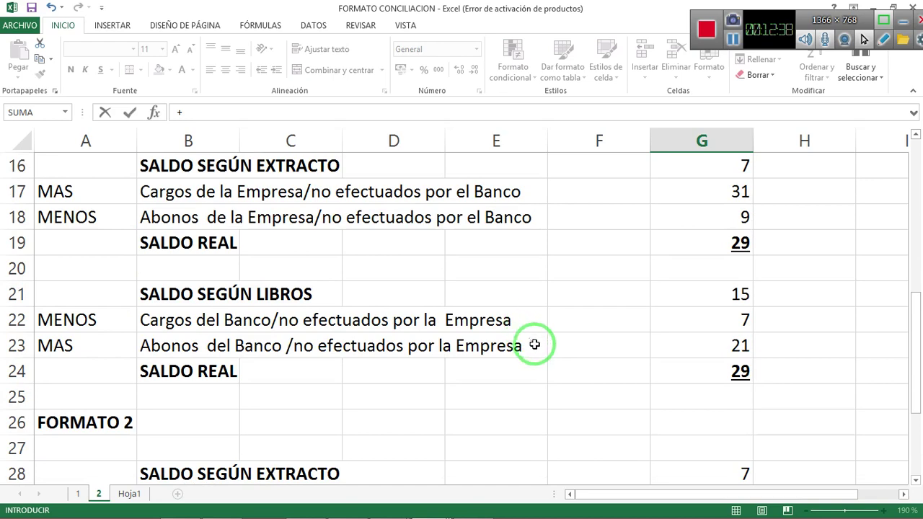
{"action": "scroll", "coordinate": [653, 384], "scroll_direction": "down", "scroll_amount": 1}
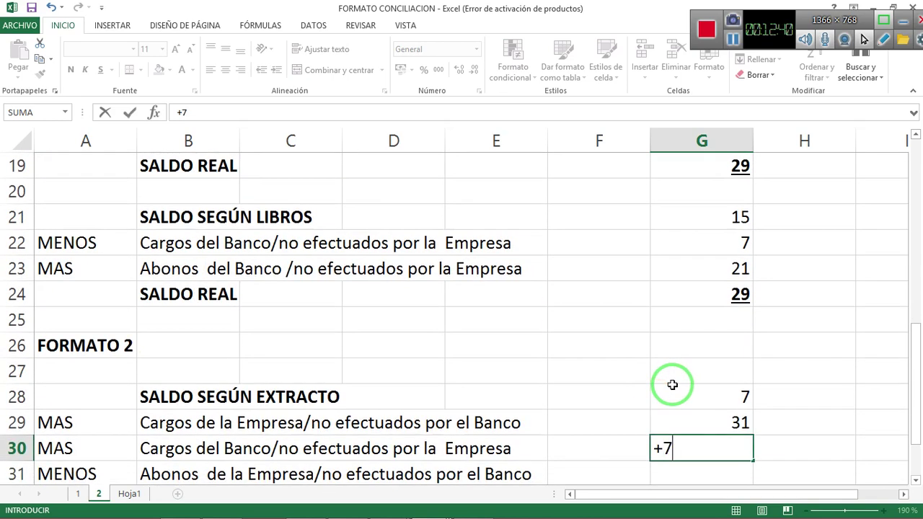
{"action": "key", "text": "Return"}
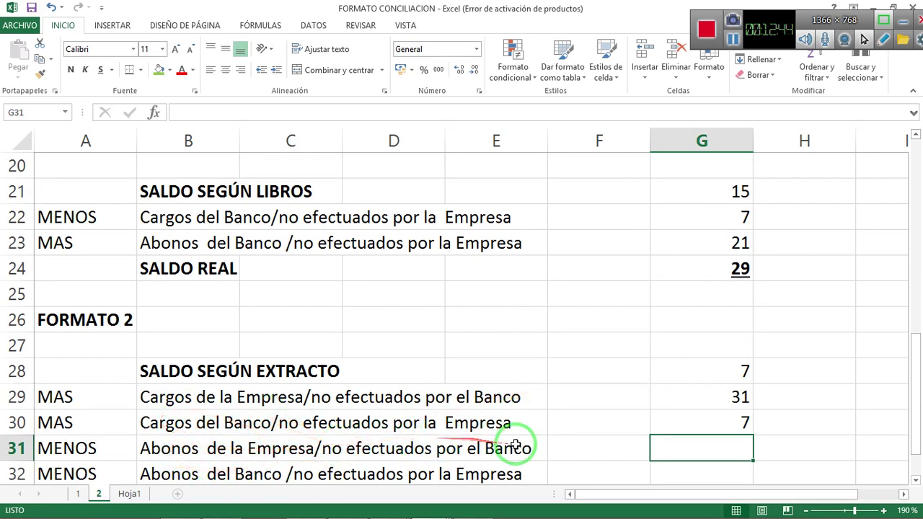
Step: Check the green-marked LIBRO BANCOS credits and enter 9 in G31 for the company credits not made by the bank
{"action": "scroll", "coordinate": [519, 447], "scroll_direction": "up", "scroll_amount": 6}
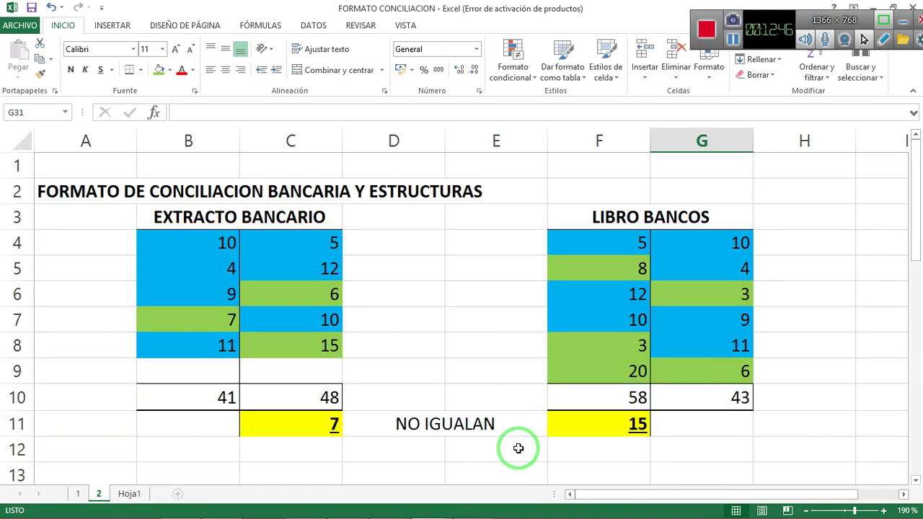
{"action": "left_click", "coordinate": [746, 370]}
{"action": "left_click", "coordinate": [724, 289]}
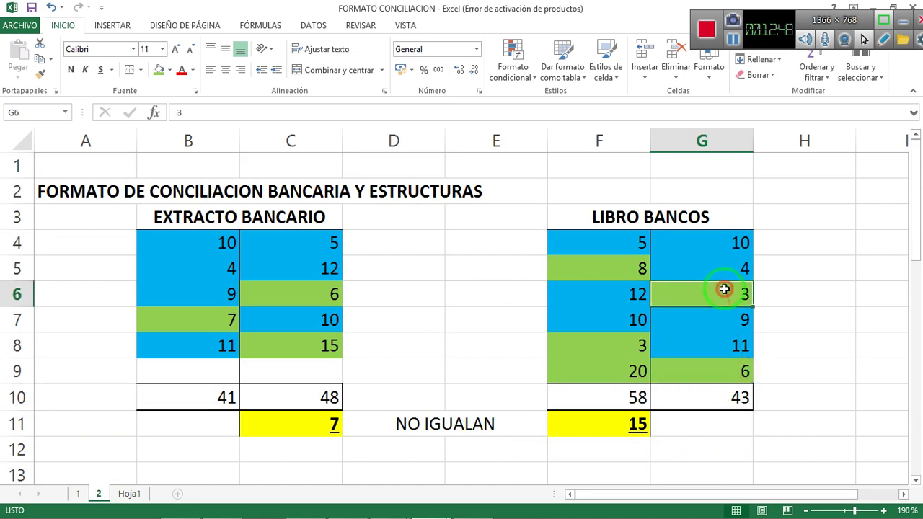
{"action": "scroll", "coordinate": [743, 379], "scroll_direction": "down", "scroll_amount": 8}
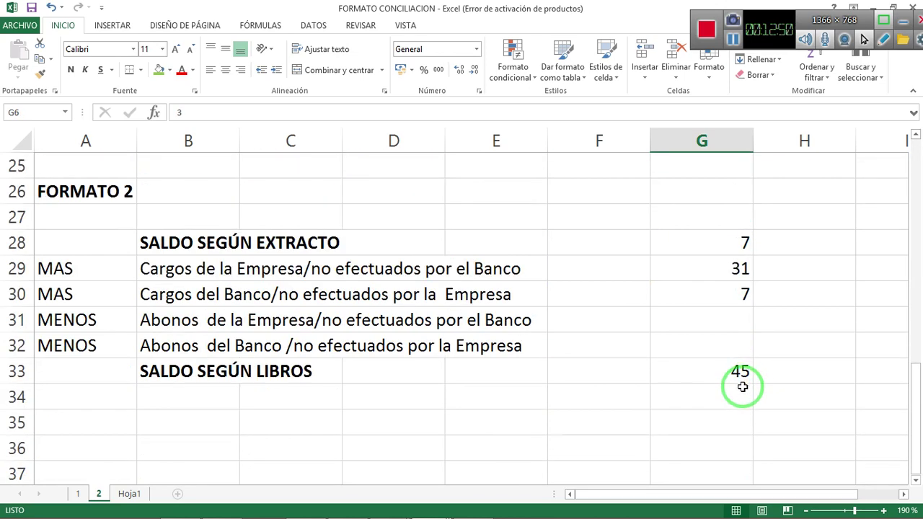
{"action": "left_click", "coordinate": [723, 325]}
{"action": "scroll", "coordinate": [742, 350], "scroll_direction": "up", "scroll_amount": 2}
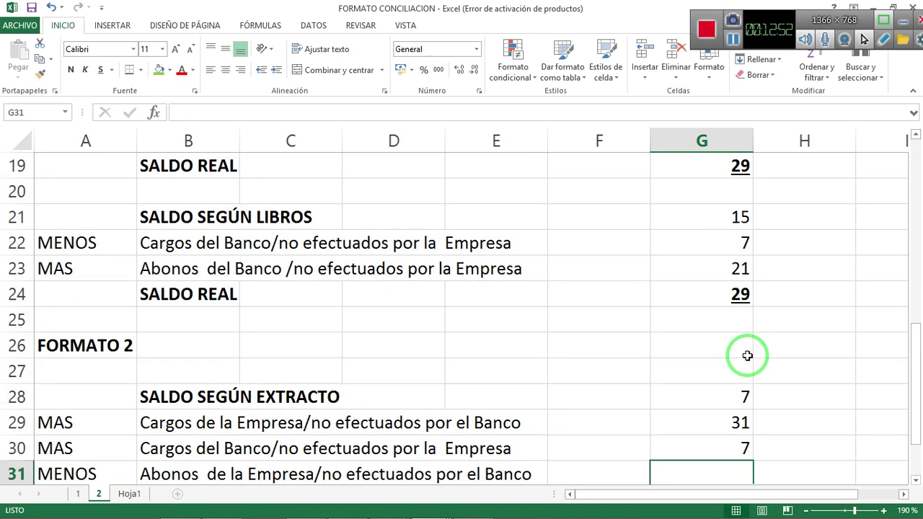
{"action": "scroll", "coordinate": [747, 356], "scroll_direction": "up", "scroll_amount": 1}
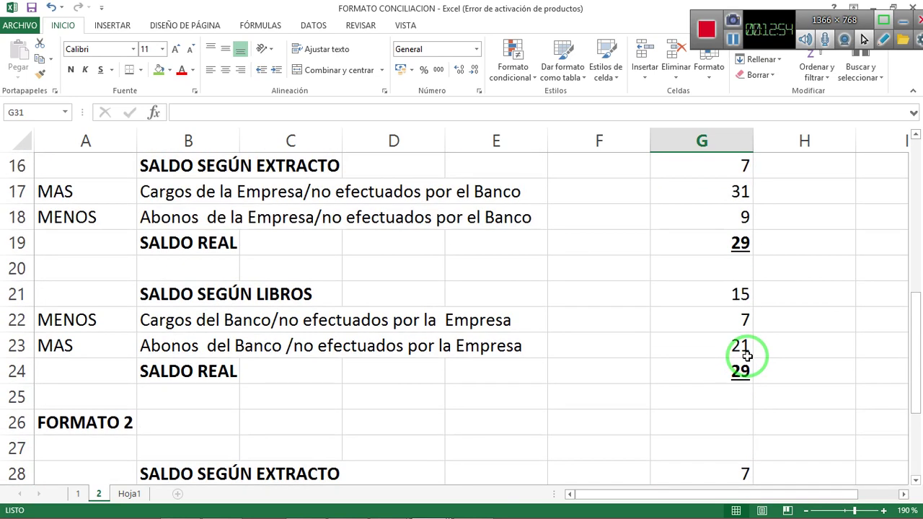
{"action": "scroll", "coordinate": [748, 355], "scroll_direction": "down", "scroll_amount": 3}
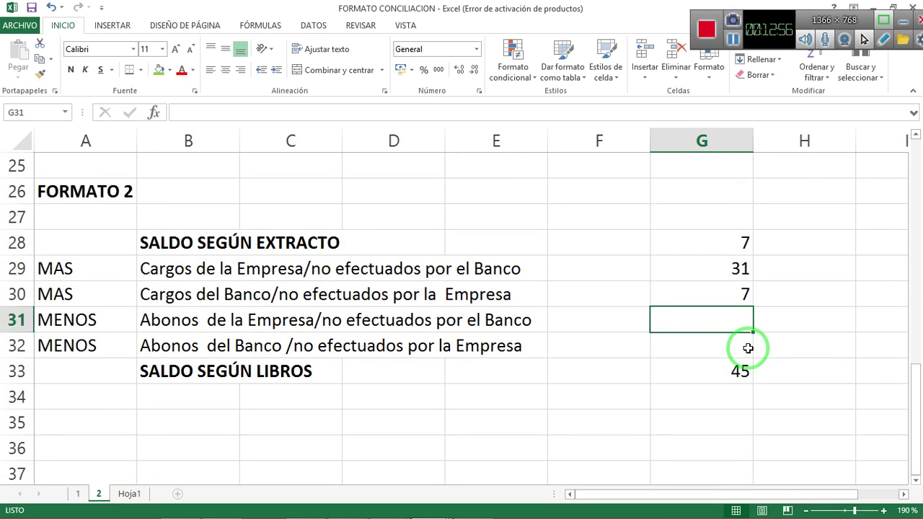
{"action": "type", "text": "9"}
{"action": "key", "text": "Return"}
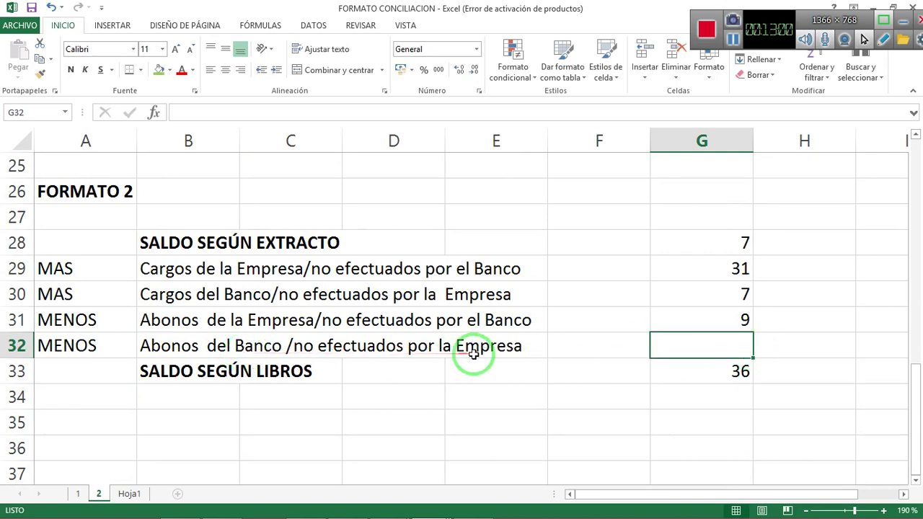
Step: Check the green-marked EXTRACTO BANCARIO credits and enter 21 in G32 for the bank credits not recorded by the company
{"action": "scroll", "coordinate": [473, 353], "scroll_direction": "up", "scroll_amount": 3}
{"action": "scroll", "coordinate": [468, 357], "scroll_direction": "up", "scroll_amount": 4}
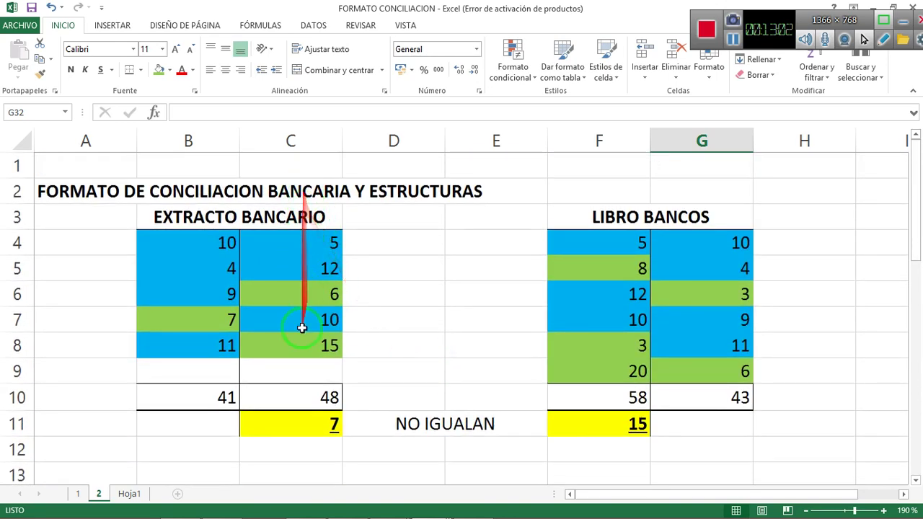
{"action": "scroll", "coordinate": [306, 378], "scroll_direction": "down", "scroll_amount": 1}
{"action": "left_click", "coordinate": [305, 206]}
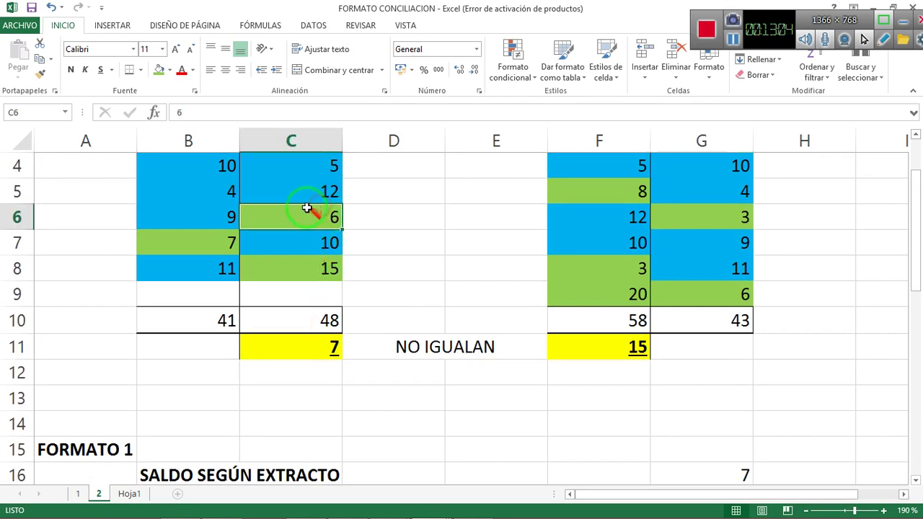
{"action": "left_click", "coordinate": [313, 263]}
{"action": "scroll", "coordinate": [618, 310], "scroll_direction": "down", "scroll_amount": 7}
{"action": "scroll", "coordinate": [697, 309], "scroll_direction": "up", "scroll_amount": 2}
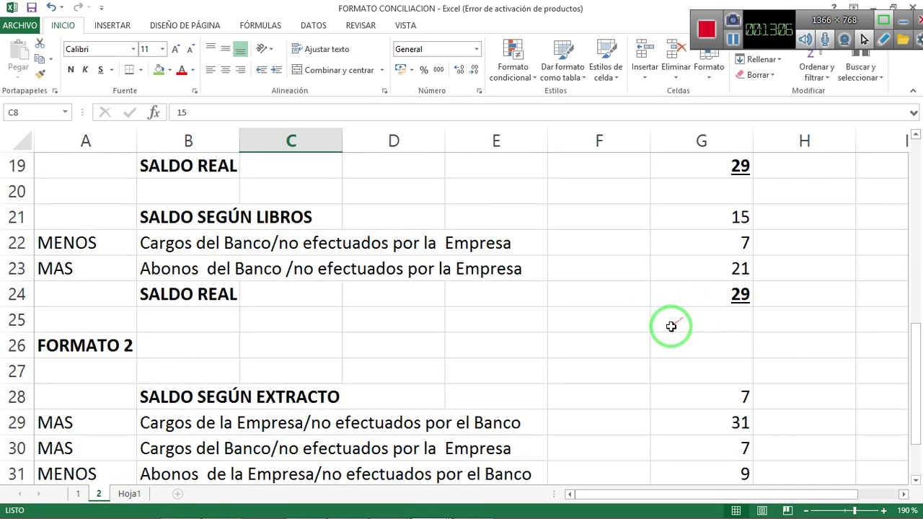
{"action": "scroll", "coordinate": [670, 325], "scroll_direction": "down", "scroll_amount": 2}
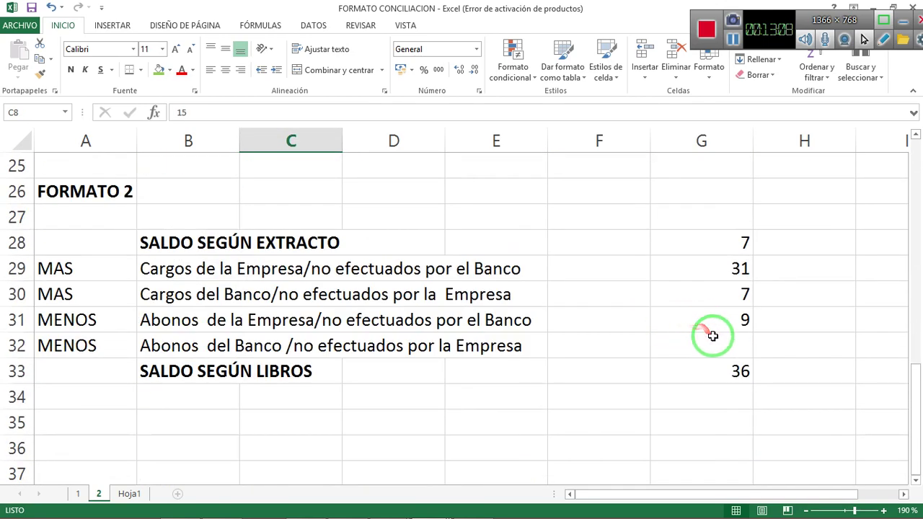
{"action": "left_click", "coordinate": [715, 338]}
{"action": "type", "text": "21"}
{"action": "key", "text": "Return"}
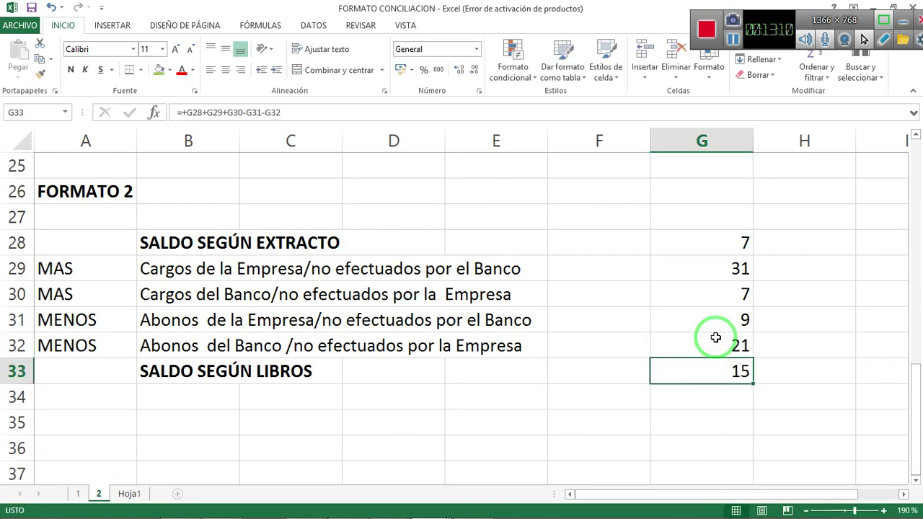
Step: Compare the SALDO SEGÚN LIBROS result in G33 with the LIBRO BANCOS balance in F11
{"action": "scroll", "coordinate": [715, 338], "scroll_direction": "up", "scroll_amount": 1}
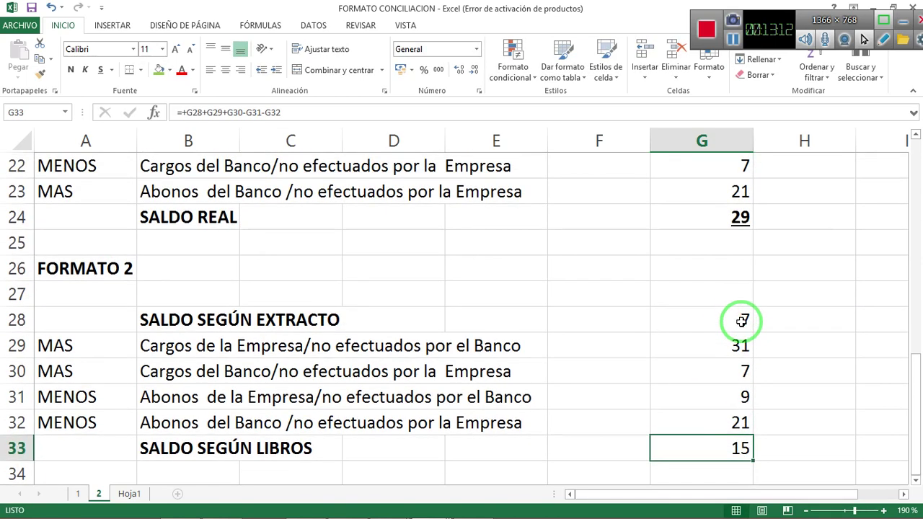
{"action": "left_click", "coordinate": [741, 451]}
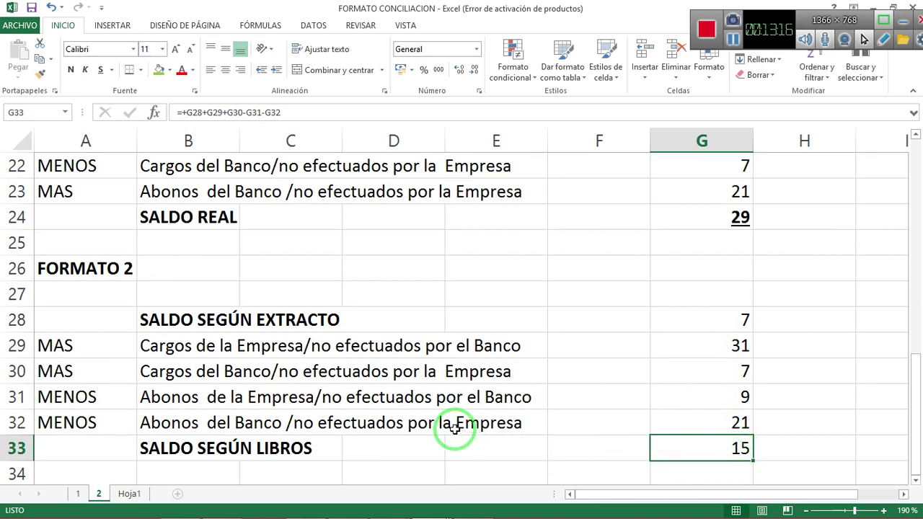
{"action": "scroll", "coordinate": [455, 429], "scroll_direction": "up", "scroll_amount": 5}
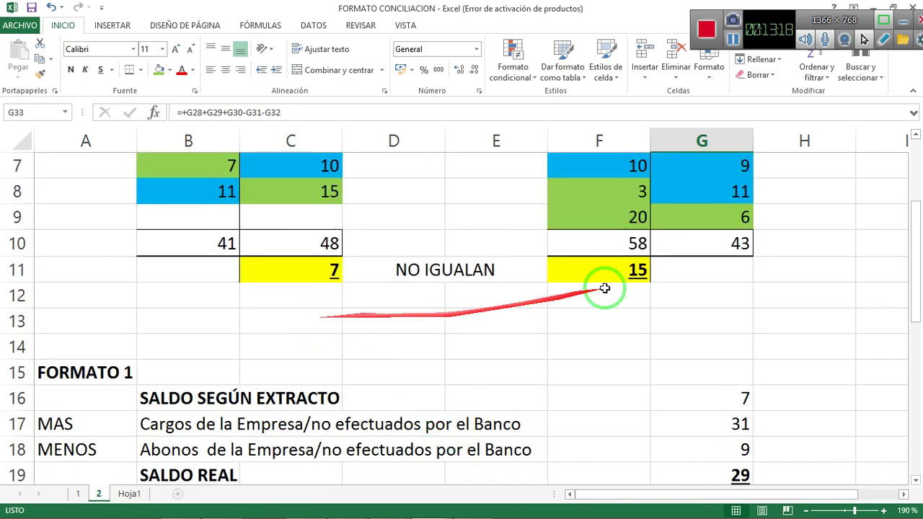
{"action": "left_click", "coordinate": [617, 273]}
{"action": "scroll", "coordinate": [649, 325], "scroll_direction": "up", "scroll_amount": 2}
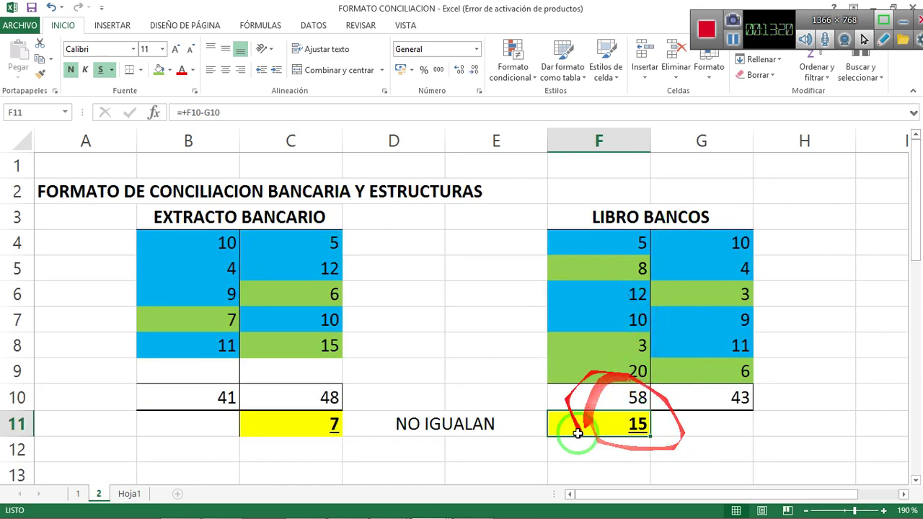
Step: Fill the FORMATO 2 balances SALDO SEGÚN EXTRACTO in G28 and SALDO SEGÚN LIBROS in G33 with green
{"action": "scroll", "coordinate": [661, 365], "scroll_direction": "down", "scroll_amount": 6}
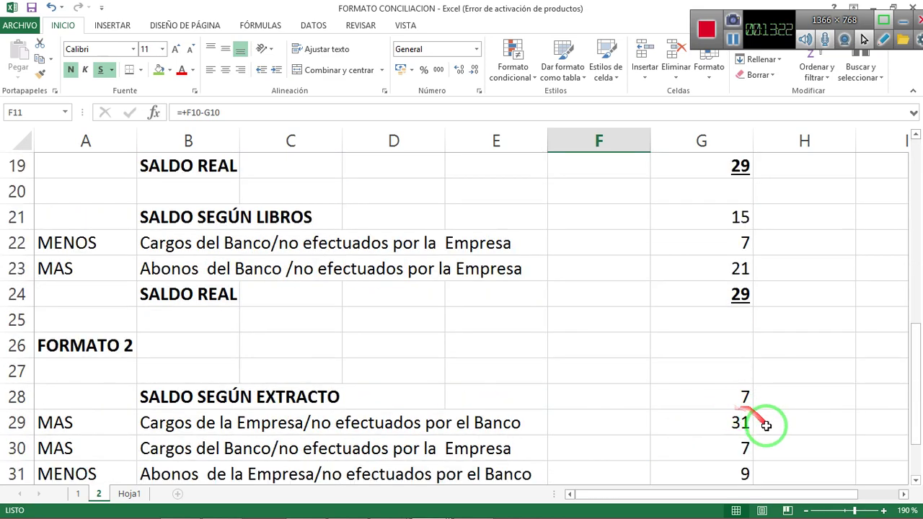
{"action": "scroll", "coordinate": [766, 425], "scroll_direction": "down", "scroll_amount": 1}
{"action": "left_click", "coordinate": [737, 445]}
{"action": "left_click", "coordinate": [740, 321], "text": "ctrl"}
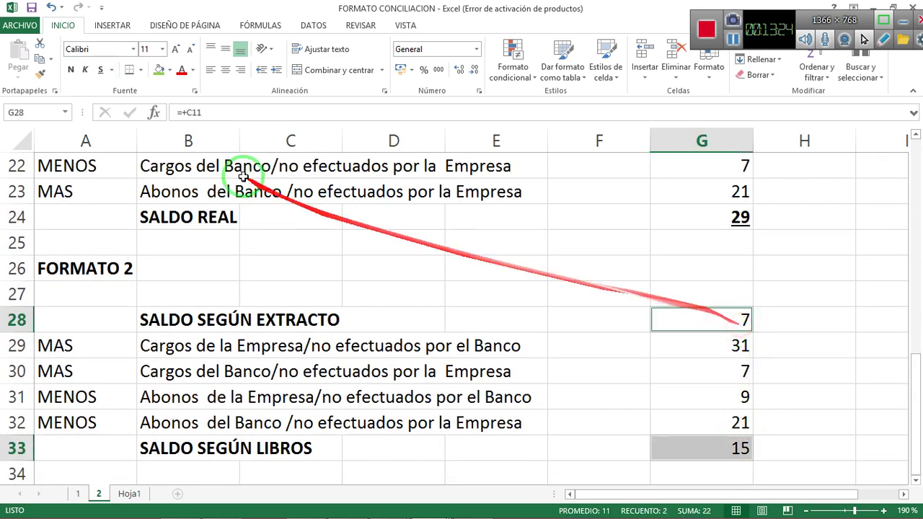
{"action": "left_click", "coordinate": [157, 70]}
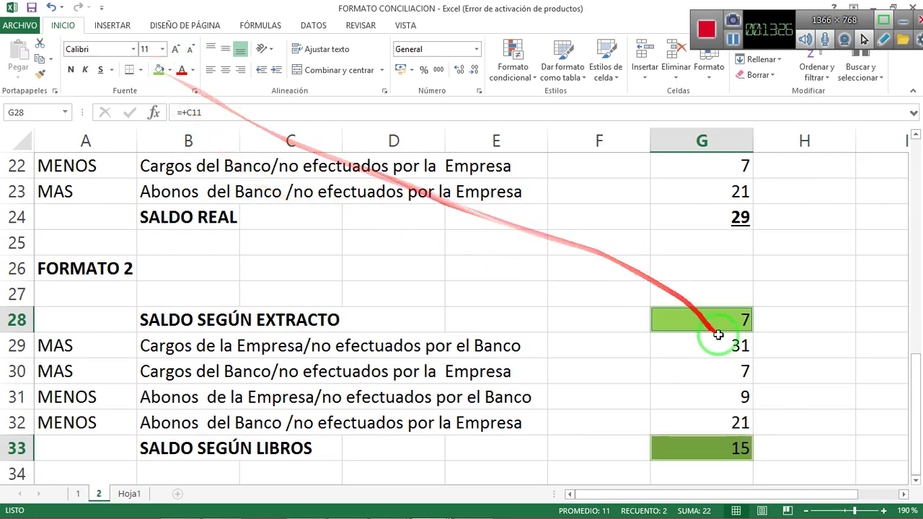
Step: Fill both SALDO REAL results of FORMATO 1, G19 and G24, with green
{"action": "scroll", "coordinate": [718, 335], "scroll_direction": "up", "scroll_amount": 2}
{"action": "left_click", "coordinate": [728, 371]}
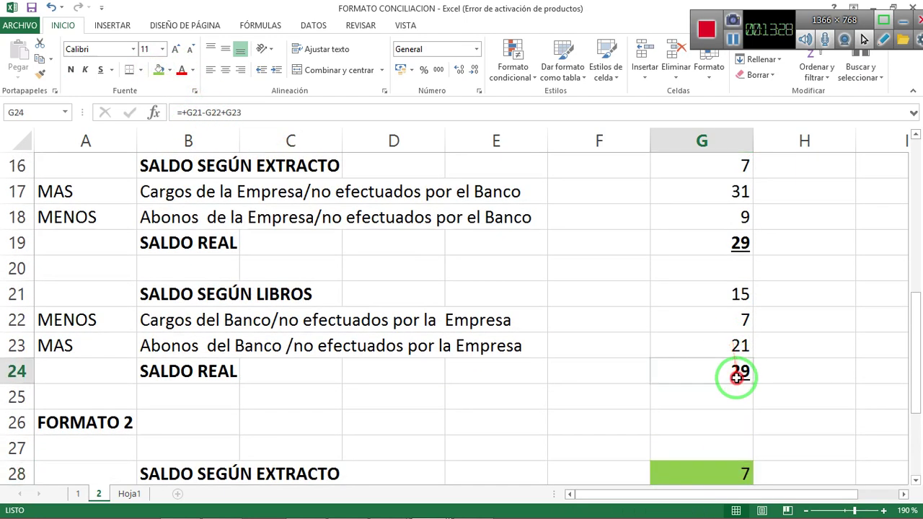
{"action": "left_click", "coordinate": [727, 249], "text": "ctrl"}
{"action": "left_click", "coordinate": [159, 73]}
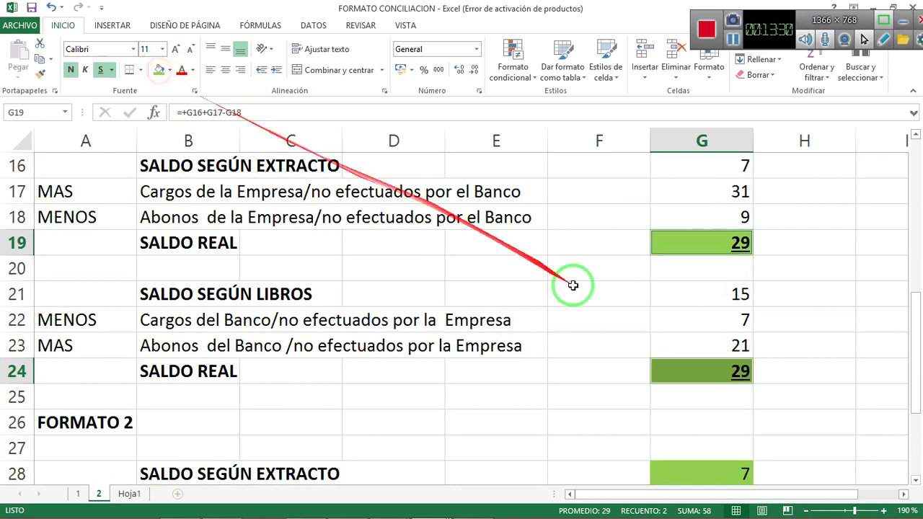
{"action": "scroll", "coordinate": [593, 301], "scroll_direction": "down", "scroll_amount": 2}
{"action": "scroll", "coordinate": [593, 301], "scroll_direction": "up", "scroll_amount": 1}
{"action": "scroll", "coordinate": [596, 318], "scroll_direction": "down", "scroll_amount": 1}
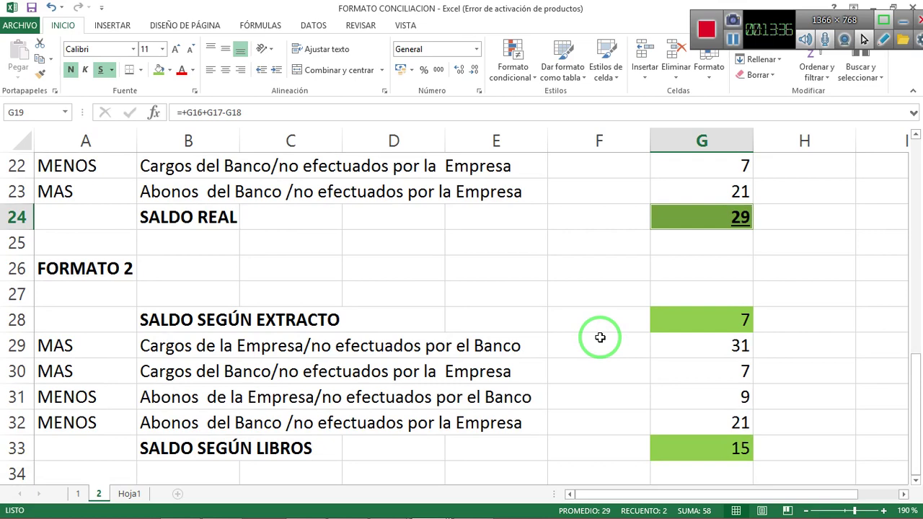
Step: Review the completed FORMATO 1 and FORMATO 2 reconciliations, comparing their adjustment lines and the green-highlighted balances
{"action": "scroll", "coordinate": [754, 324], "scroll_direction": "up", "scroll_amount": 2}
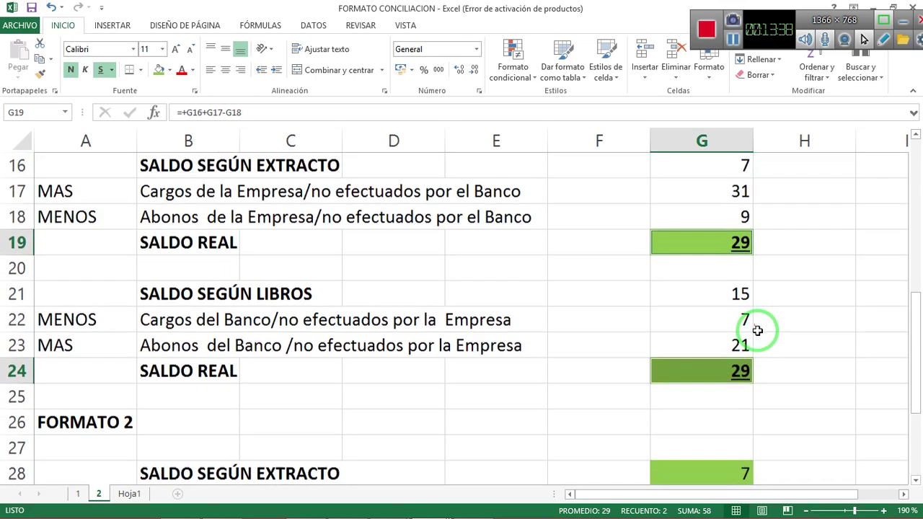
{"action": "scroll", "coordinate": [757, 331], "scroll_direction": "down", "scroll_amount": 1}
{"action": "scroll", "coordinate": [480, 342], "scroll_direction": "up", "scroll_amount": 2}
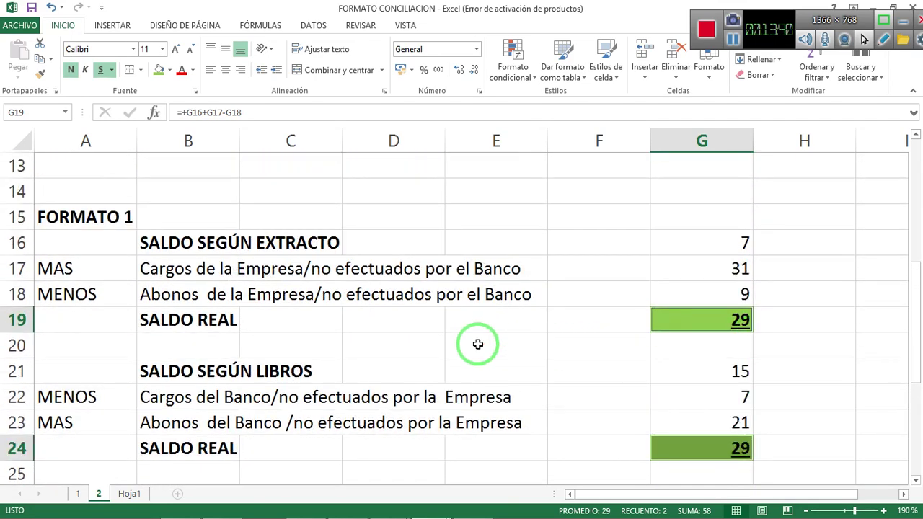
{"action": "scroll", "coordinate": [472, 349], "scroll_direction": "down", "scroll_amount": 3}
{"action": "scroll", "coordinate": [433, 336], "scroll_direction": "up", "scroll_amount": 3}
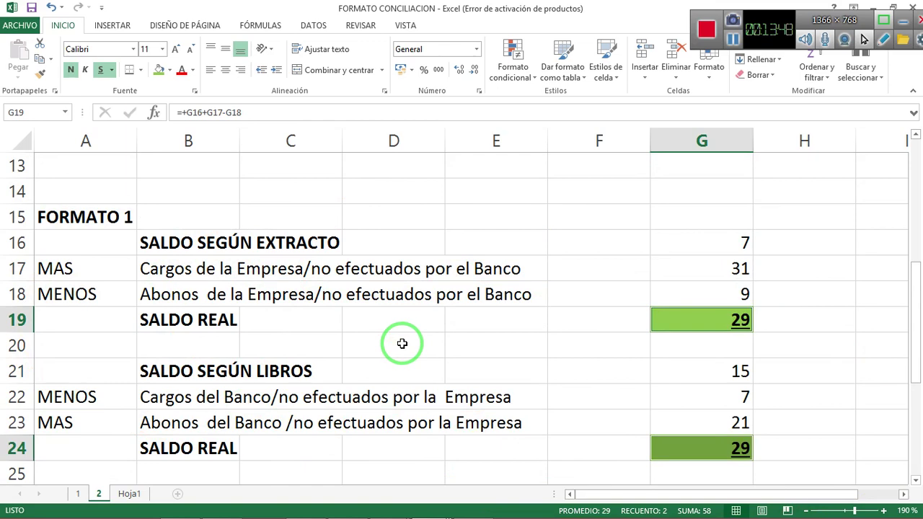
{"action": "scroll", "coordinate": [403, 344], "scroll_direction": "up", "scroll_amount": 4}
{"action": "scroll", "coordinate": [403, 346], "scroll_direction": "down", "scroll_amount": 5}
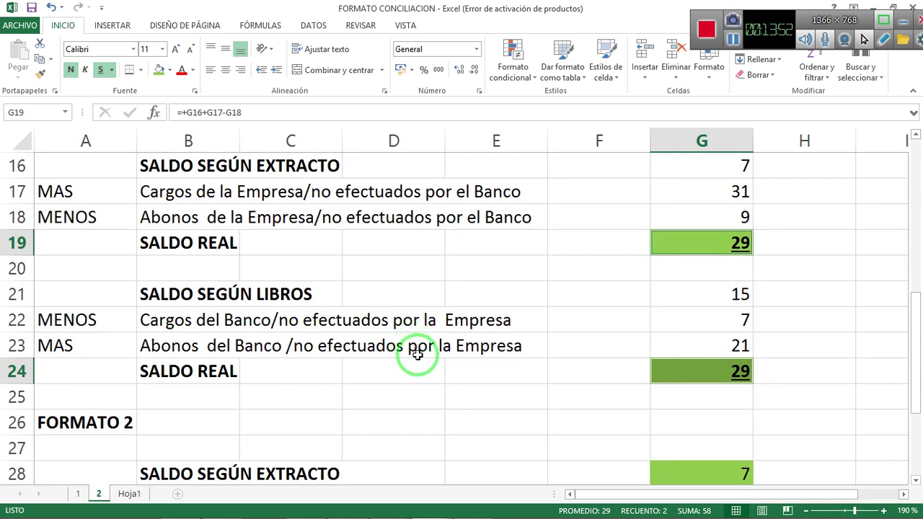
{"action": "scroll", "coordinate": [413, 347], "scroll_direction": "down", "scroll_amount": 3}
{"action": "scroll", "coordinate": [417, 350], "scroll_direction": "up", "scroll_amount": 3}
Step: Check the EXTRACTO BANCARIO and LIBRO BANCOS tables, with their marked entries and closing balances, against the reconciliation formats below
{"action": "scroll", "coordinate": [417, 351], "scroll_direction": "up", "scroll_amount": 5}
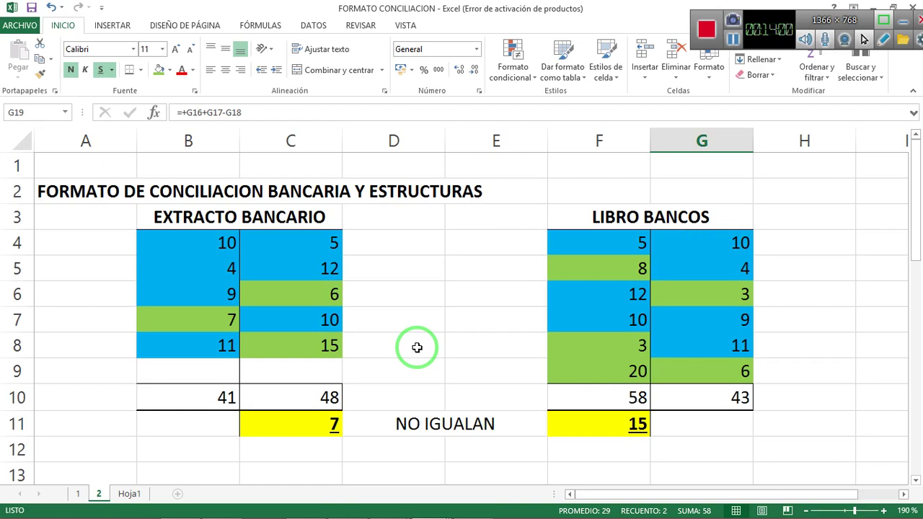
{"action": "left_click_drag", "start_coordinate": [412, 340], "coordinate": [546, 305]}
{"action": "scroll", "coordinate": [546, 305], "scroll_direction": "down", "scroll_amount": 2}
{"action": "scroll", "coordinate": [598, 324], "scroll_direction": "up", "scroll_amount": 2}
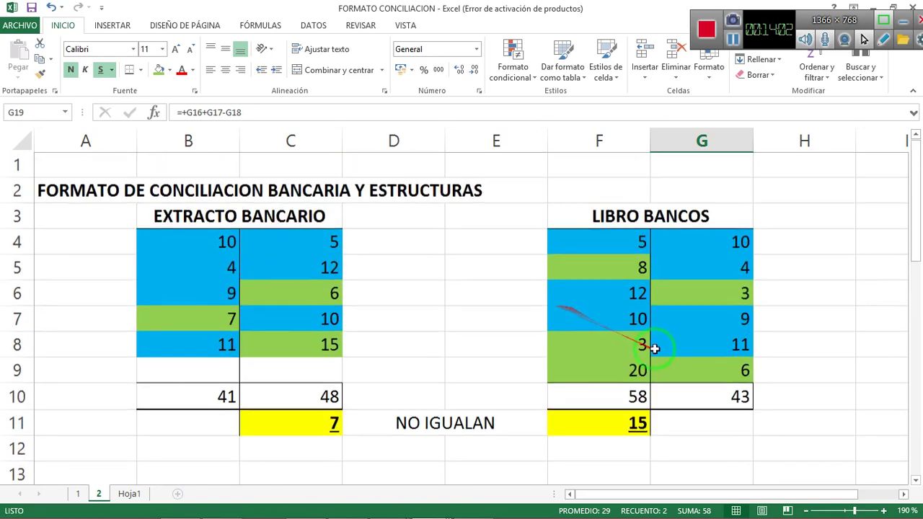
{"action": "left_click_drag", "start_coordinate": [656, 349], "coordinate": [656, 243]}
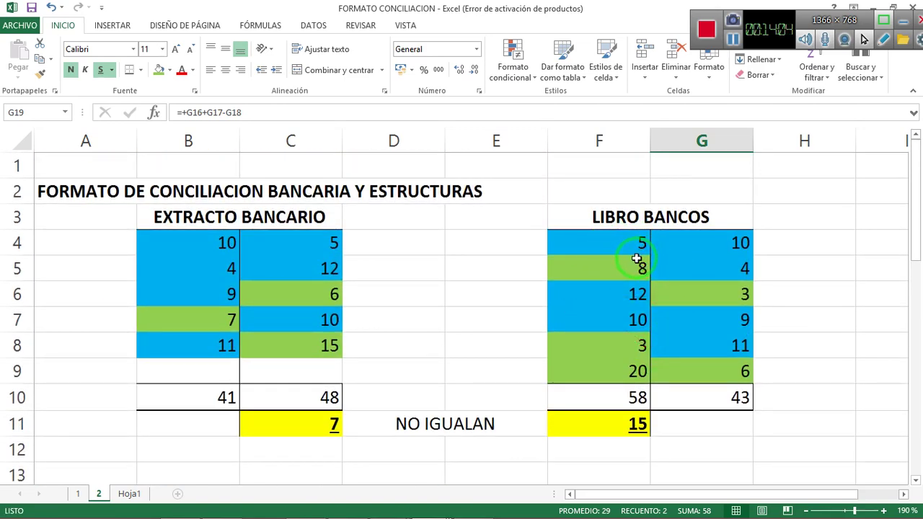
{"action": "scroll", "coordinate": [637, 258], "scroll_direction": "down", "scroll_amount": 5}
{"action": "scroll", "coordinate": [641, 267], "scroll_direction": "up", "scroll_amount": 5}
{"action": "left_click_drag", "start_coordinate": [645, 295], "coordinate": [715, 121]}
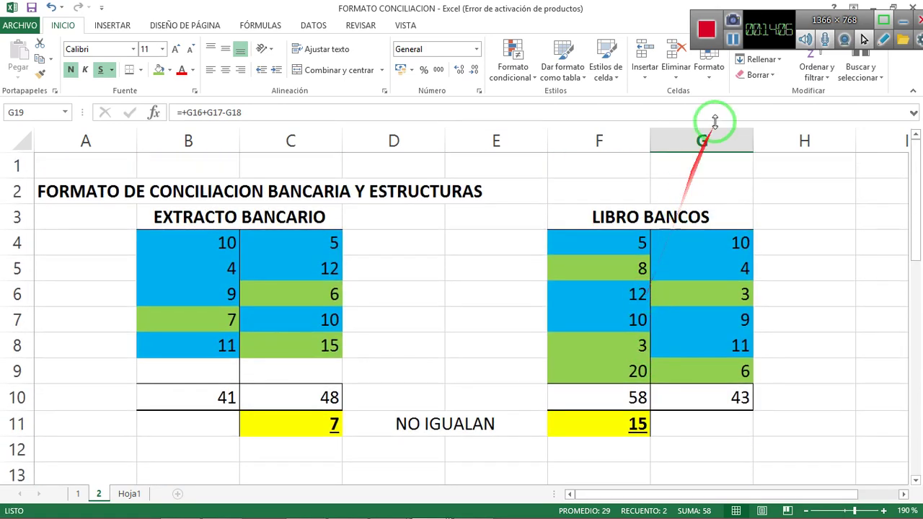